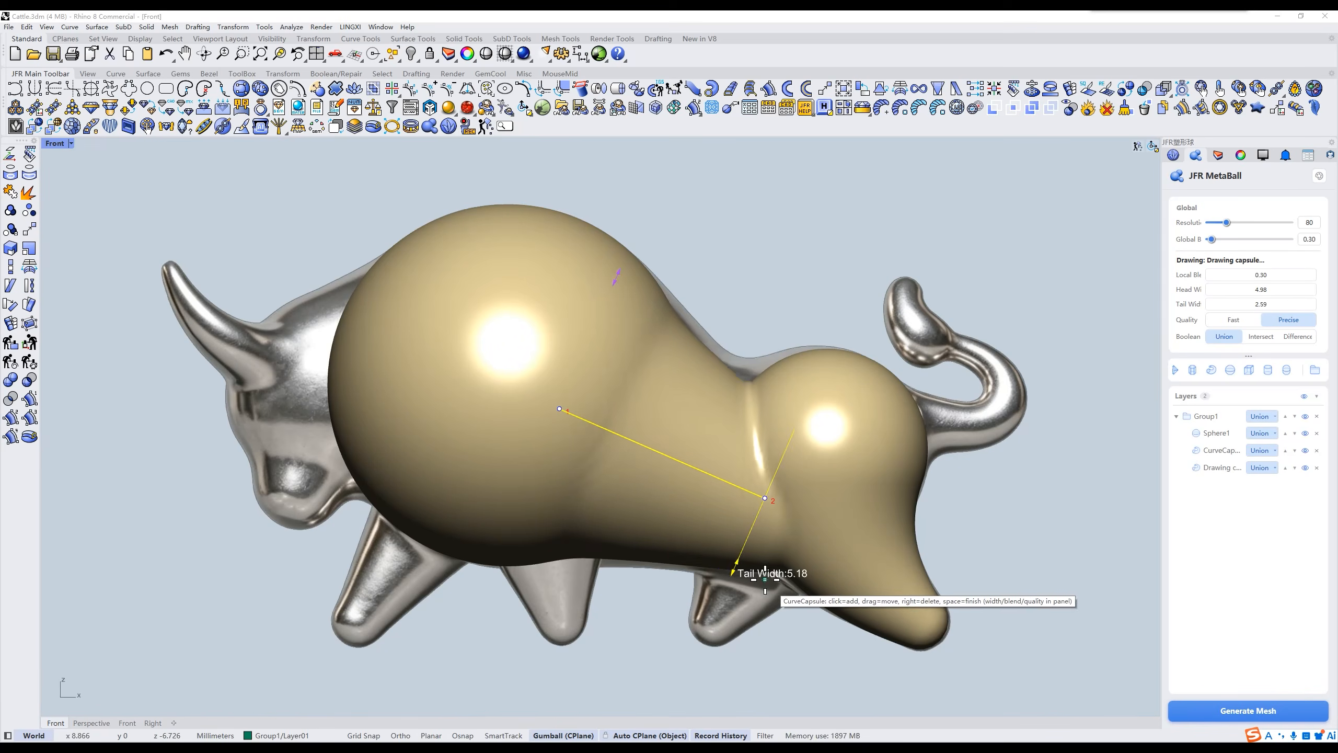
Finish the belly capsule with a higher local blend and add a curve capsule for the far hind leg.
drag(1241, 275, 1296, 275)
key(space)
click(1221, 450)
drag(715, 538, 828, 553)
double_click(790, 553)
click(789, 457)
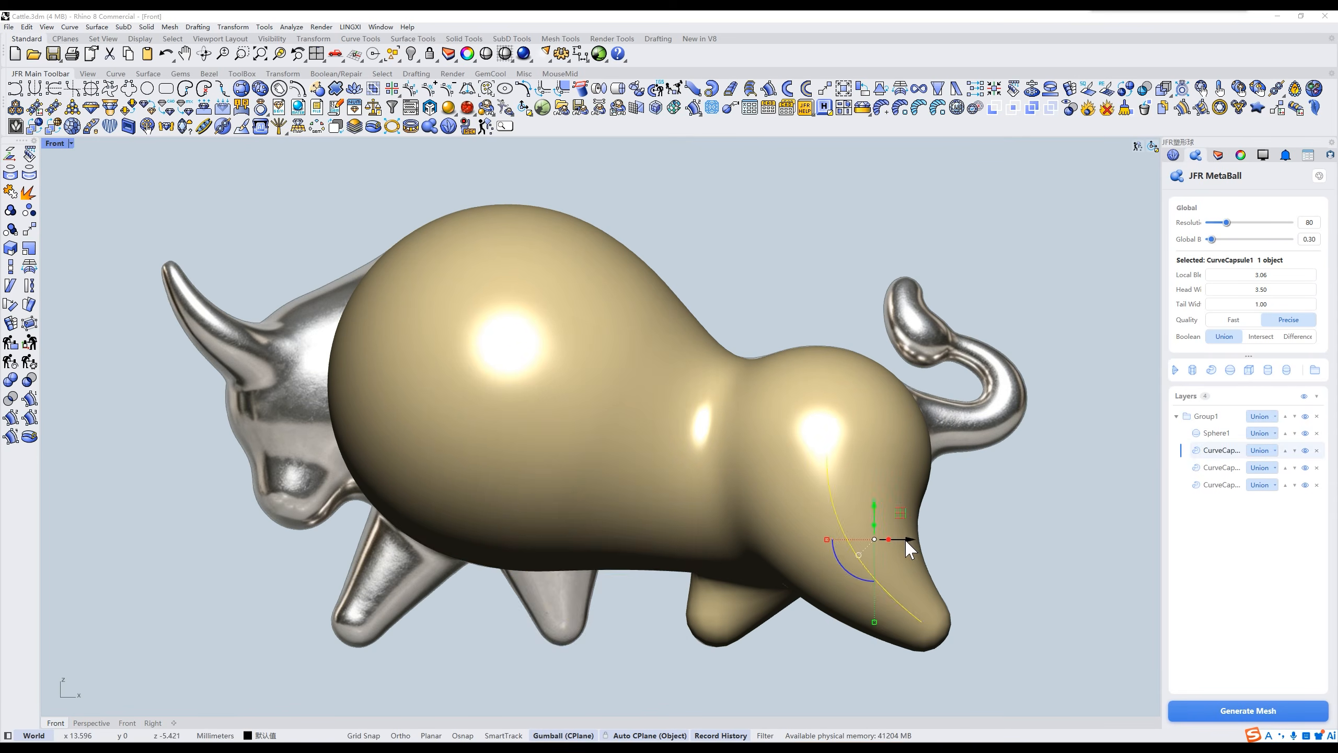
Fit curve capsules to the reference bull's front legs, using a 1.25 head width and 0.69 tail width on the middle one.
drag(481, 546, 489, 512)
drag(533, 630, 553, 621)
drag(529, 461, 554, 449)
drag(1261, 304, 1248, 304)
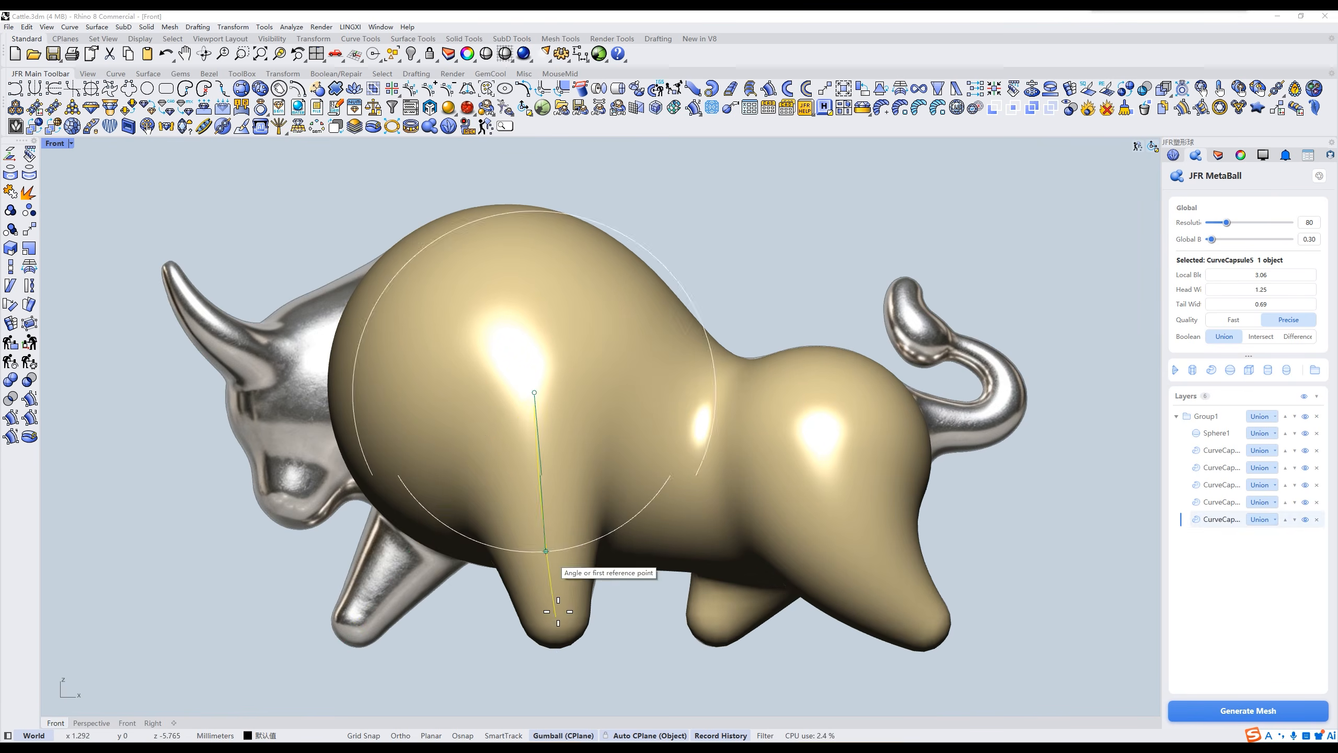
click(350, 622)
drag(382, 599, 385, 602)
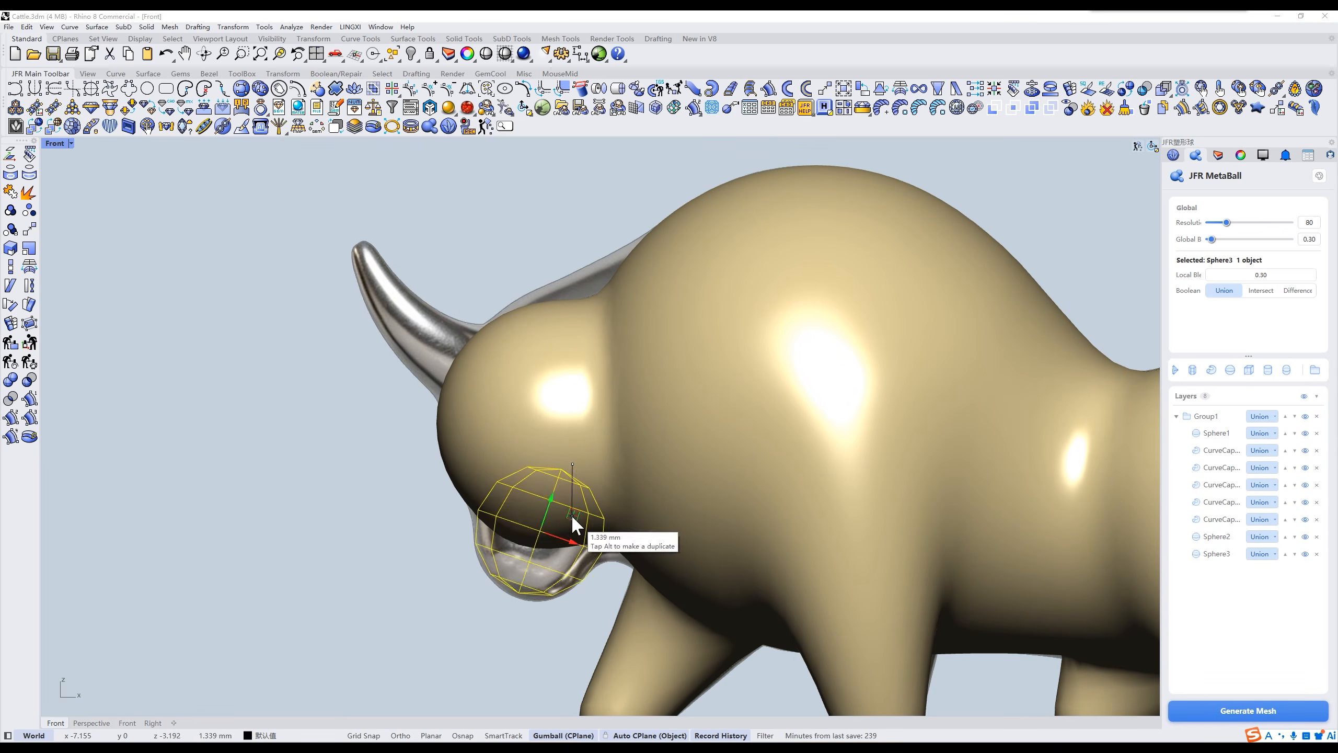
Position the muzzle sphere below the head and add a neck capsule from head to hump with widths 2.46 and 2.73.
drag(574, 518, 571, 519)
click(778, 285)
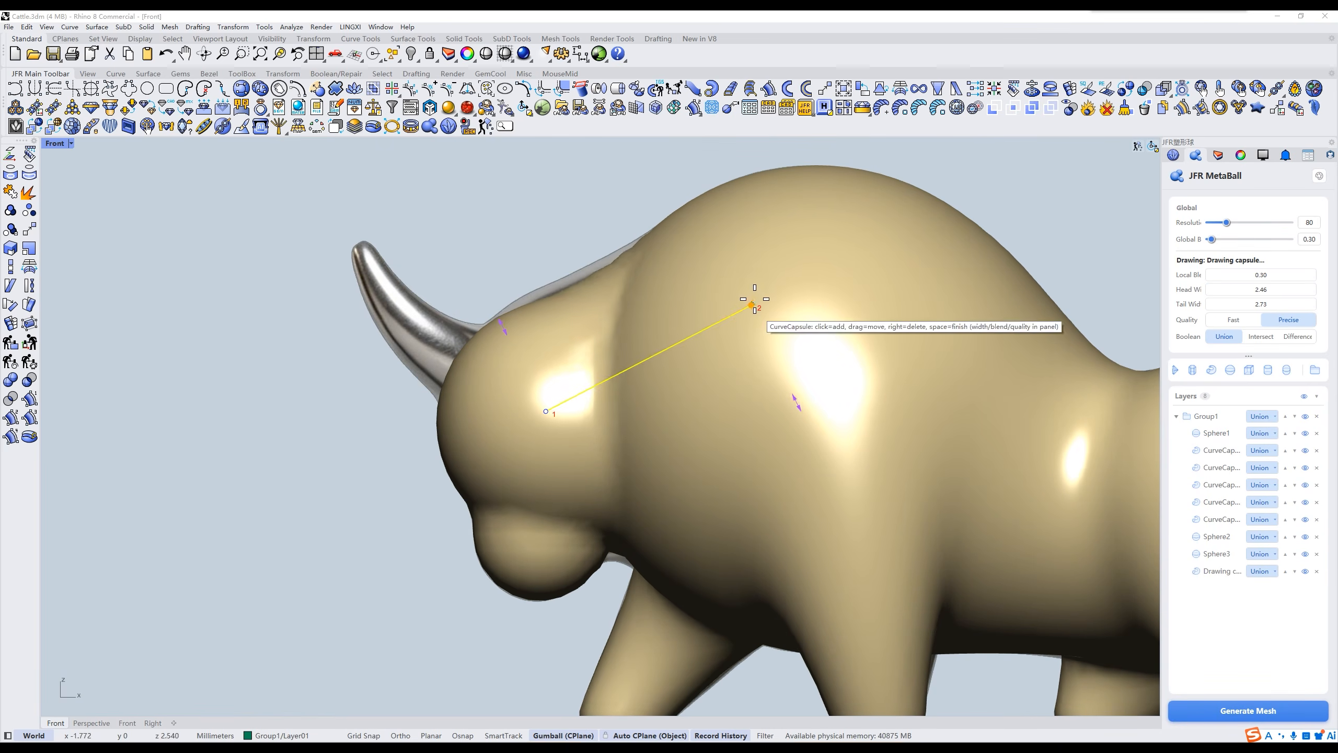
click(558, 385)
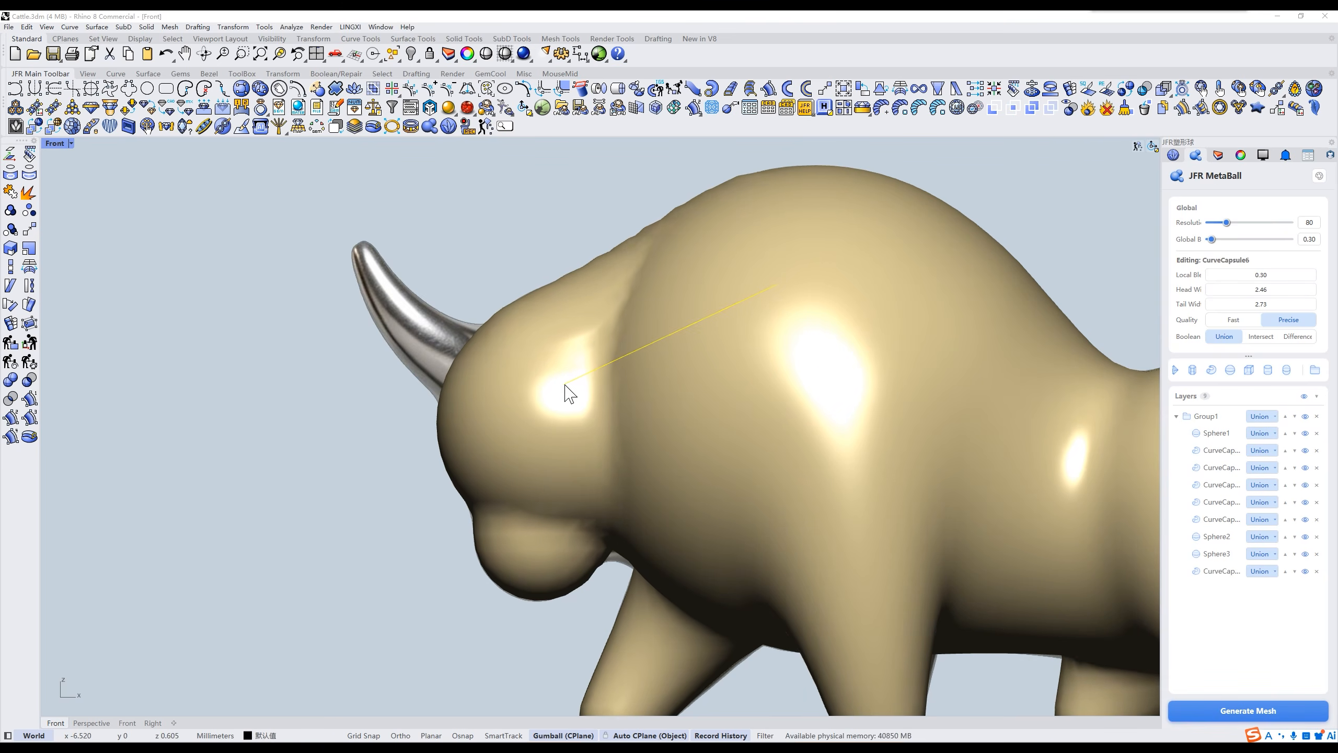
key(Return)
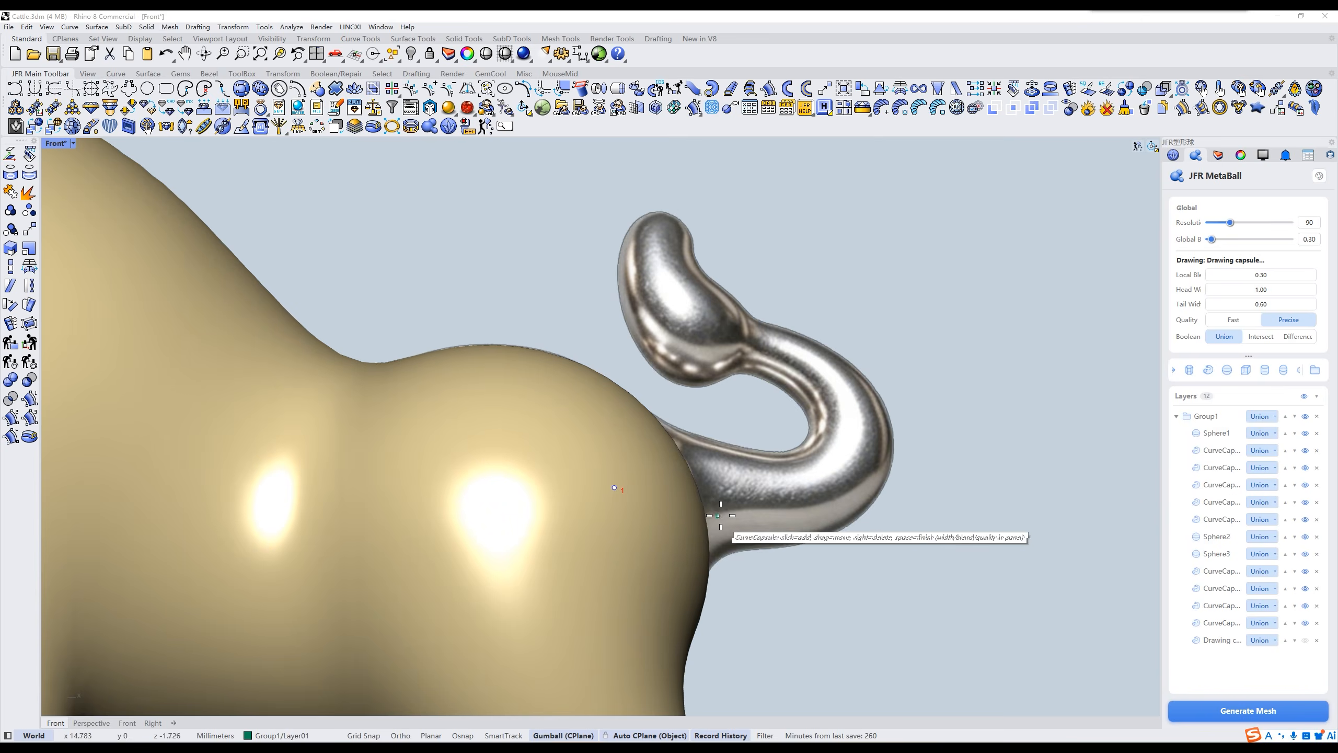
Draw a curve capsule along the bull's curled tail with a 1.00 head width and 0.60 tail width.
click(703, 507)
click(823, 510)
click(871, 433)
click(823, 364)
click(745, 343)
drag(702, 506, 707, 511)
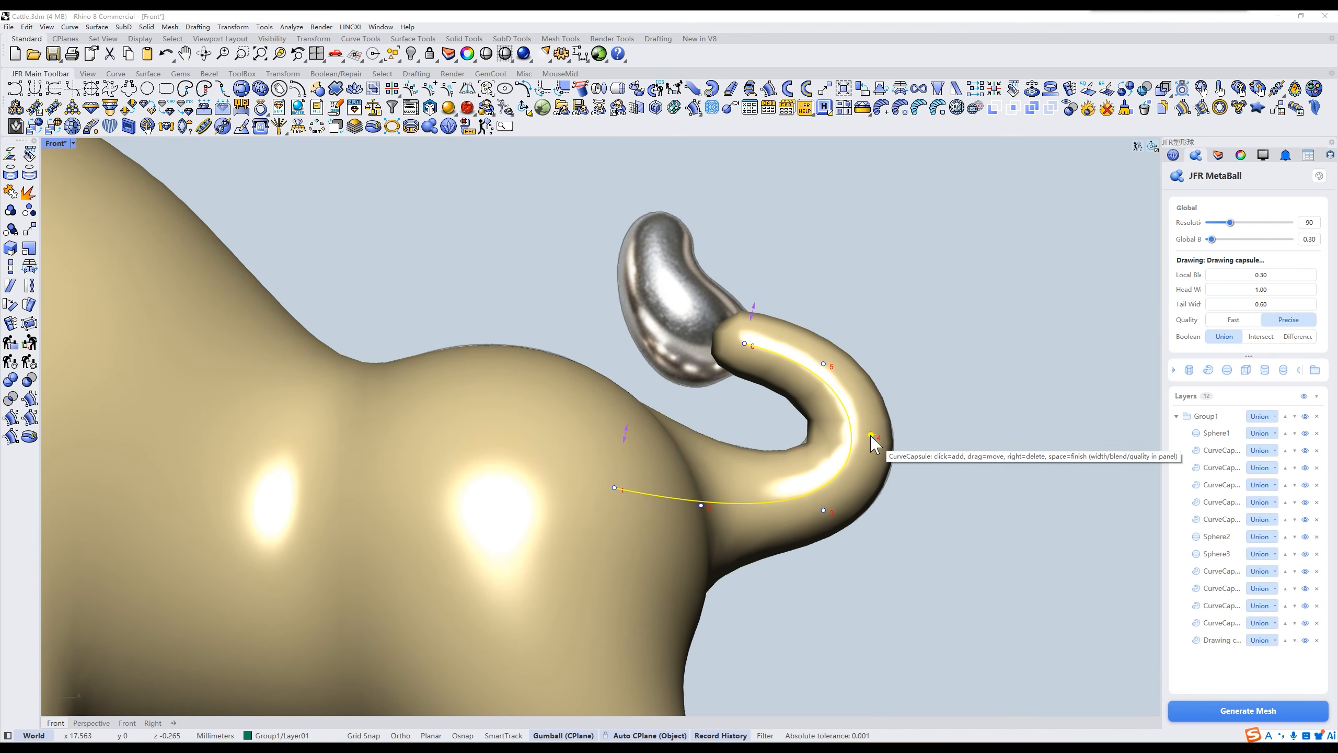
key(space)
Draw a curved capsule for the tuft at the tail's end and adjust its points to match the reference.
click(1208, 370)
click(744, 342)
click(662, 217)
drag(694, 272, 659, 303)
drag(662, 217, 656, 241)
drag(745, 342, 713, 330)
key(space)
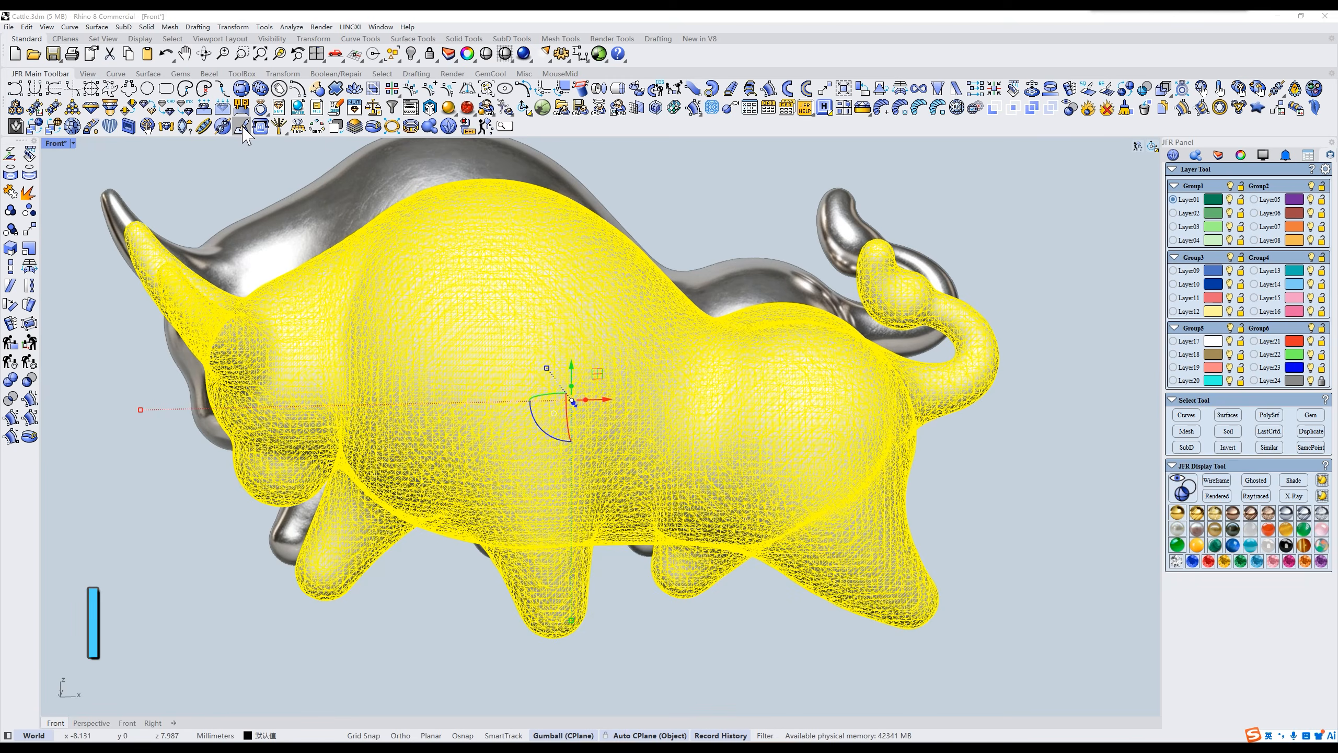
Open the generated bull mesh in sculpting mode, examine the blend between muzzle and chest, and leave sculpting.
click(242, 127)
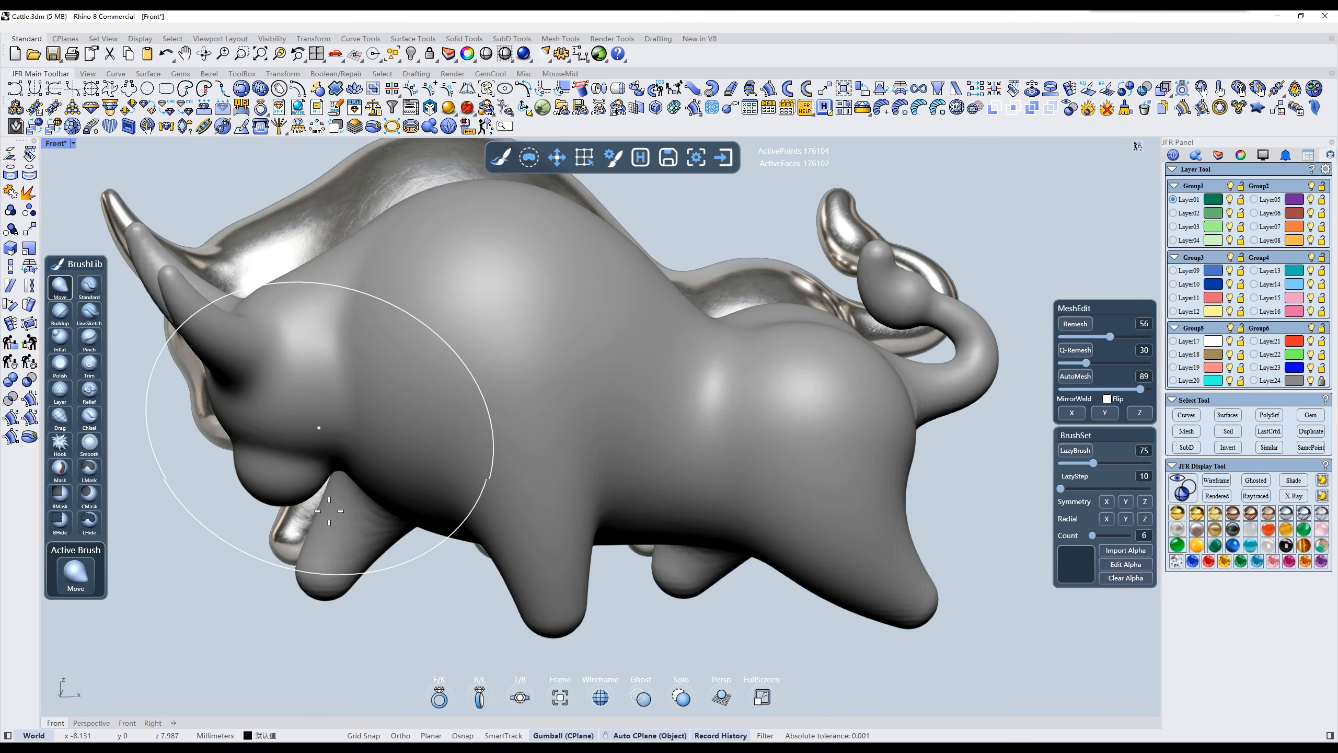
scroll(683, 391, up, 10)
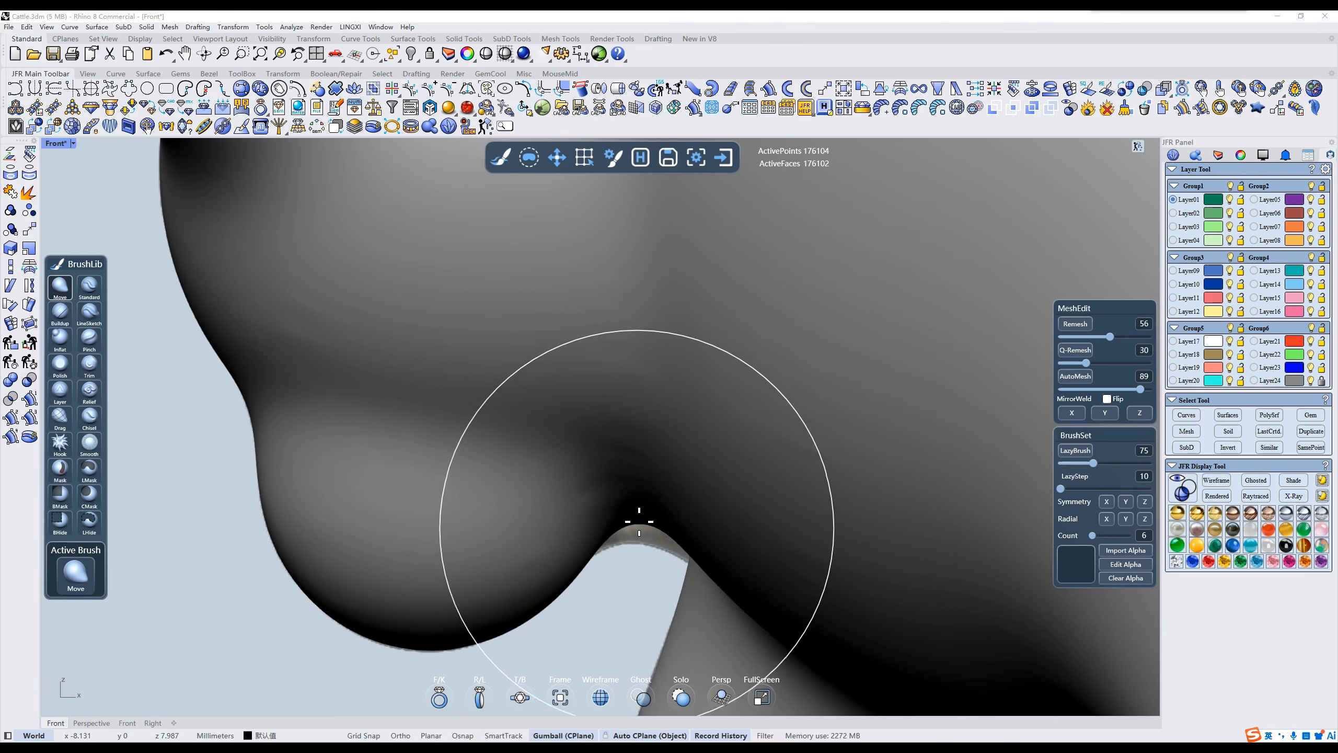
scroll(638, 548, down, 10)
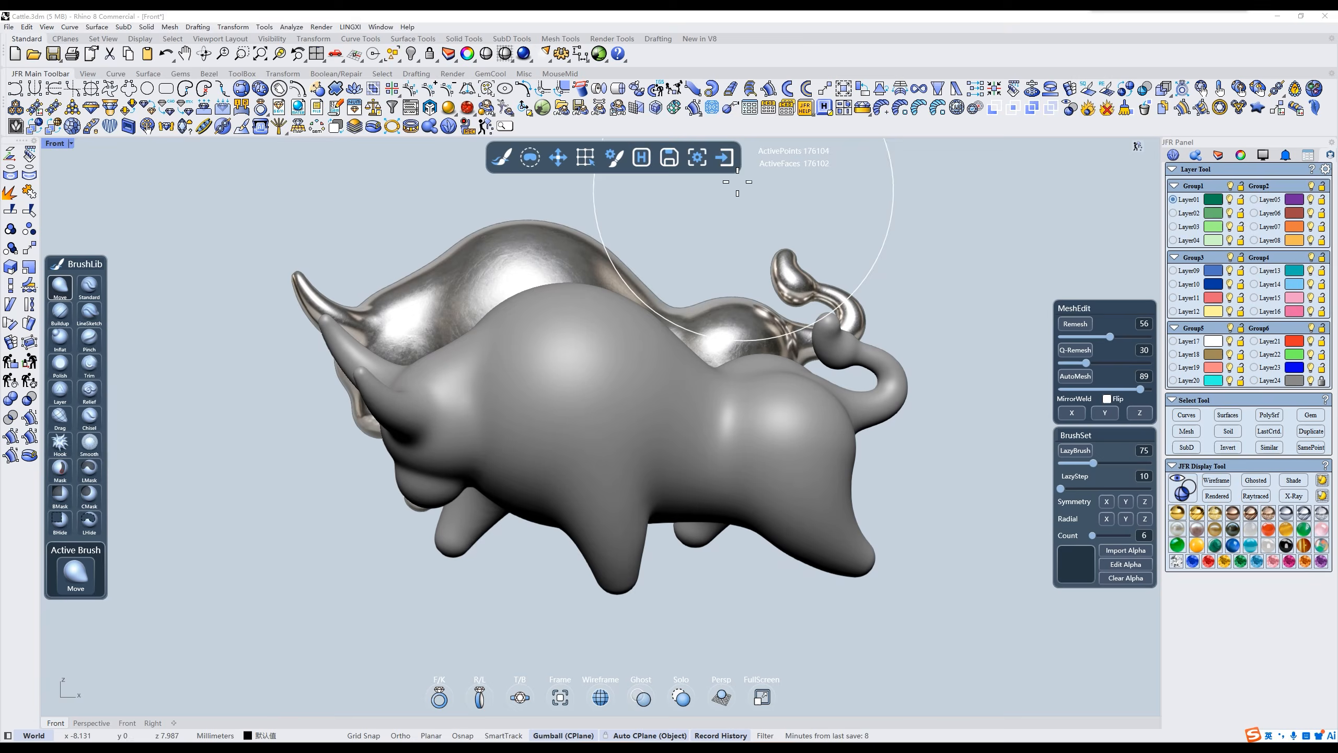
click(725, 157)
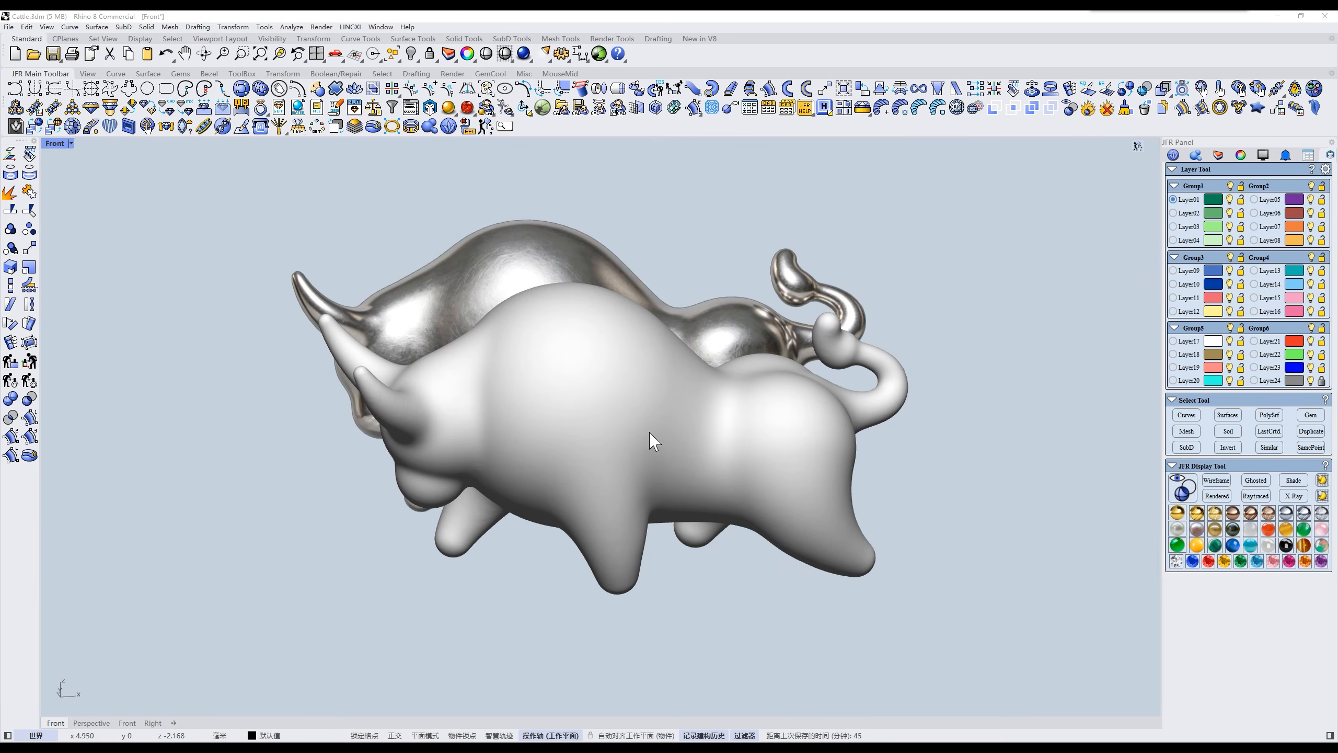
scroll(650, 433, up, 2)
mouse_move(685, 421)
right_down()
mouse_move(846, 469)
mouse_move(701, 455)
right_up()
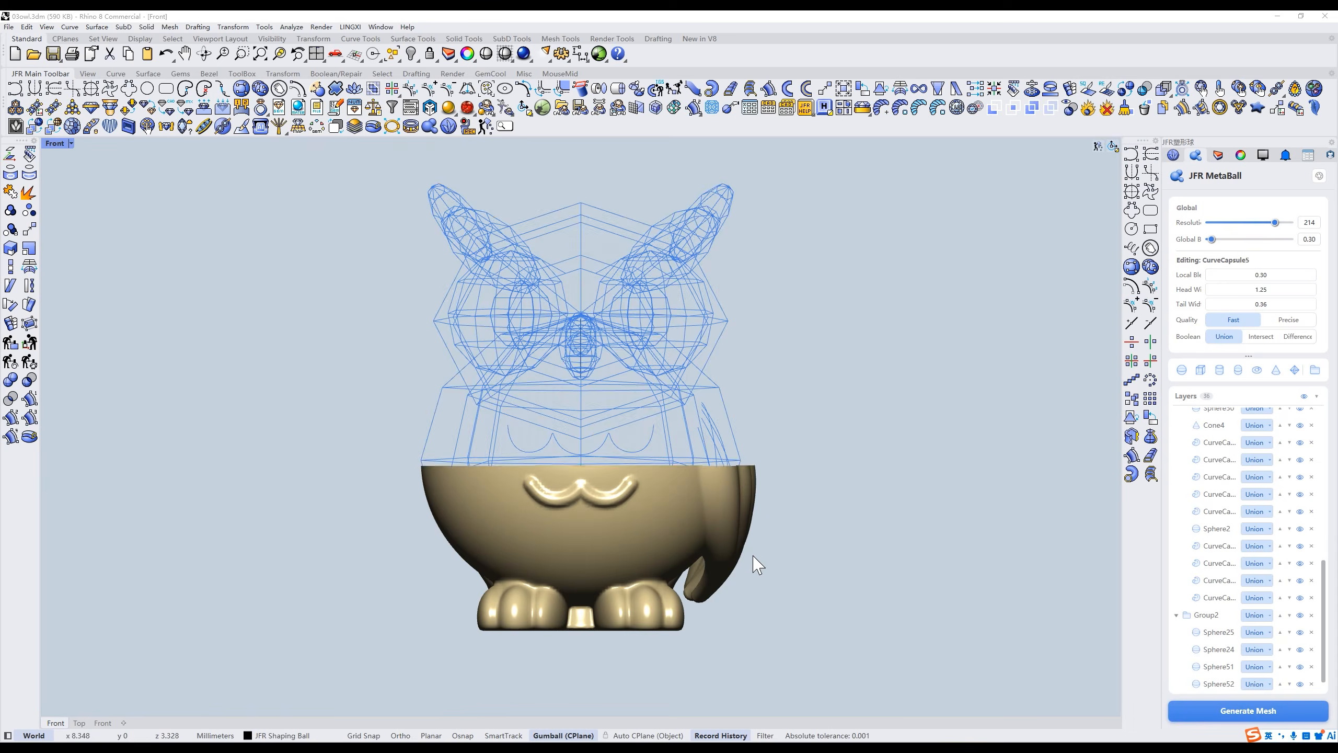
Mirror the owl's wing capsules to the other side and set the two selected chest feather capsules to Difference.
click(1150, 343)
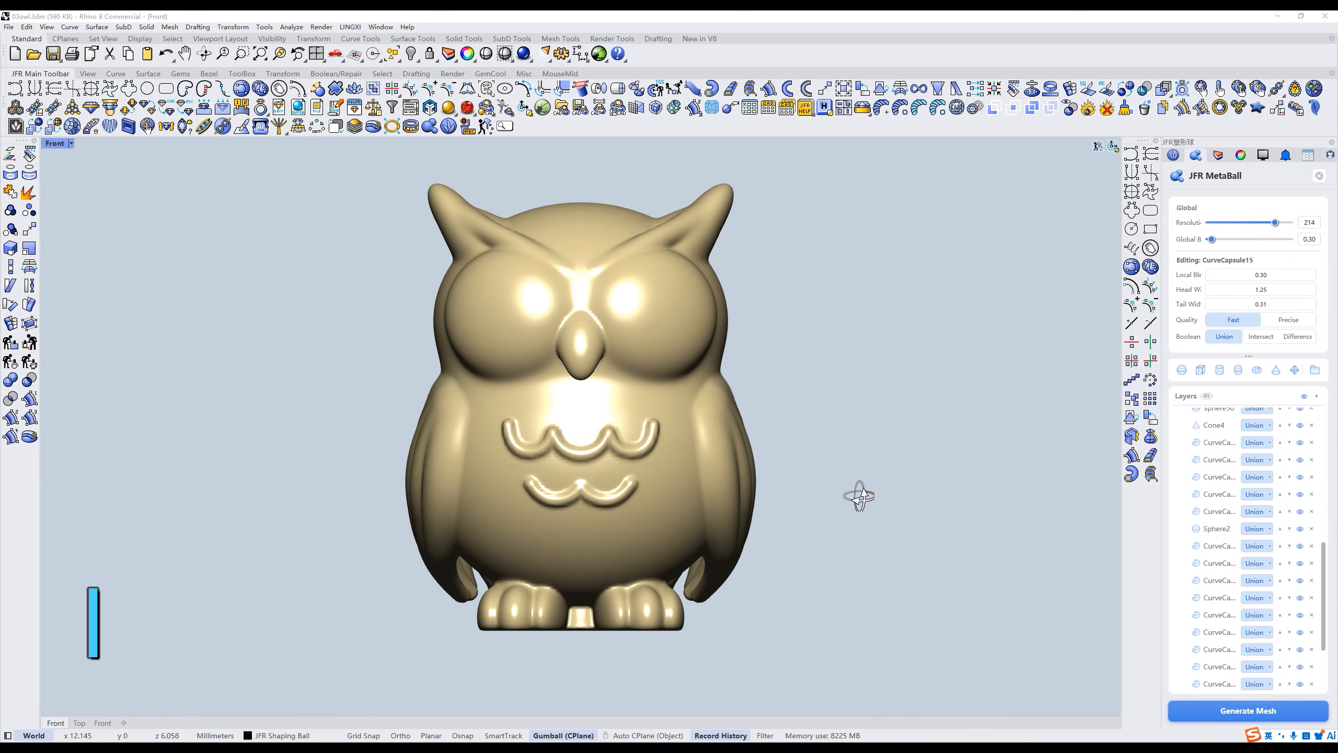
right_drag(859, 496, 826, 528)
click(487, 485)
shift+click(490, 534)
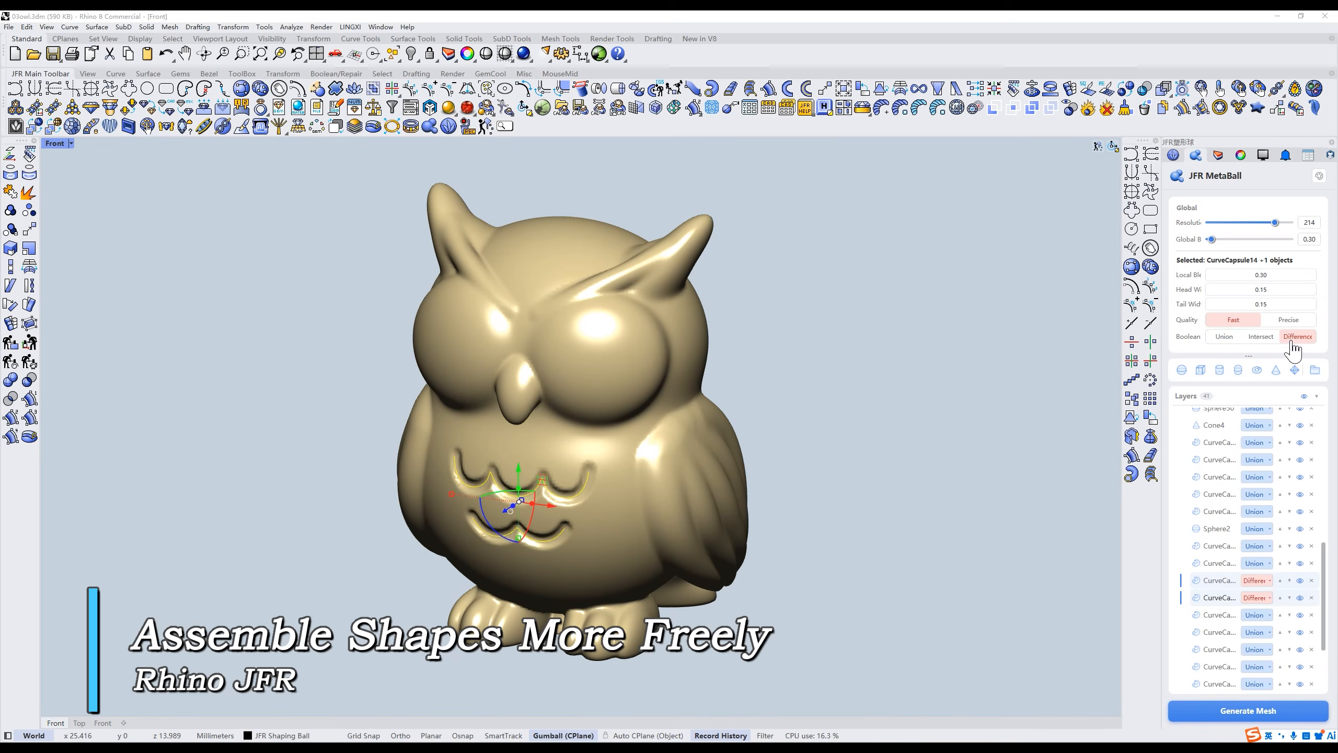
Set the Boolean mode of the two large eye spheres to Difference to hollow out the owl's eye sockets.
click(654, 337)
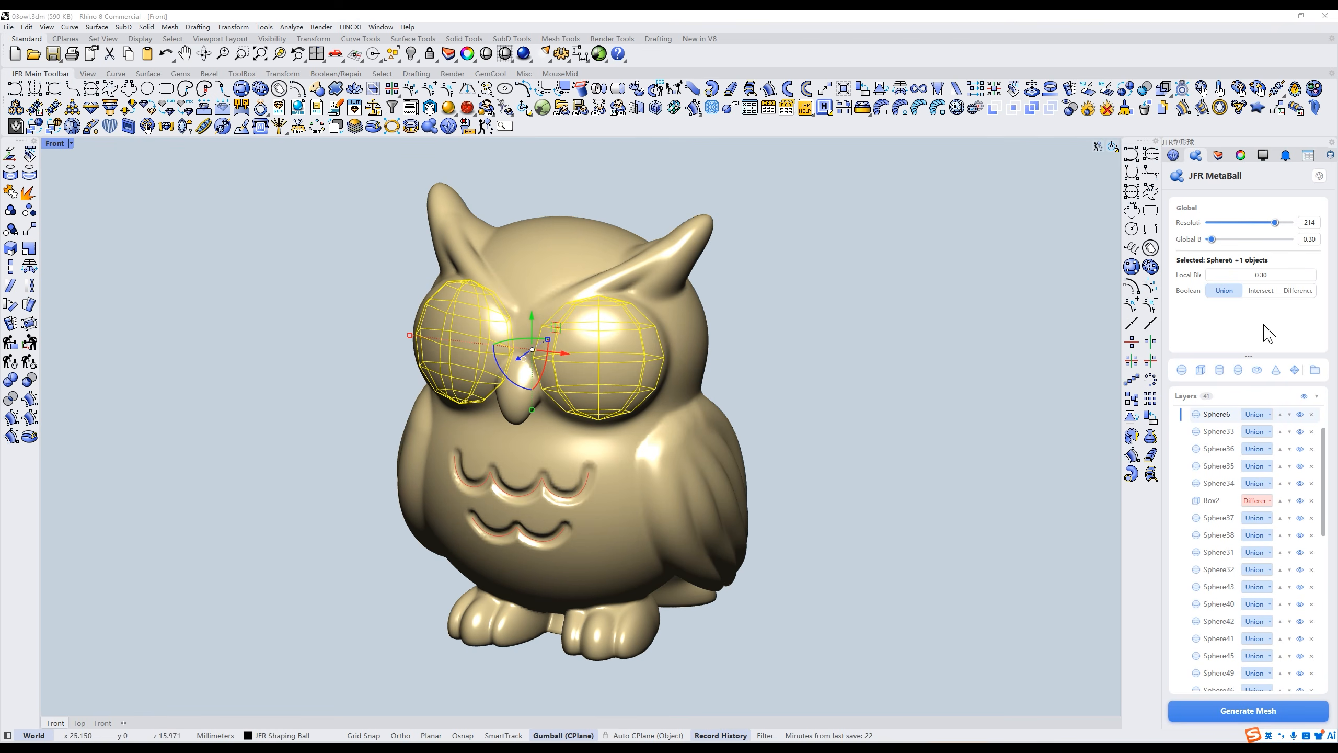
click(1298, 291)
click(861, 451)
right_drag(860, 452, 884, 466)
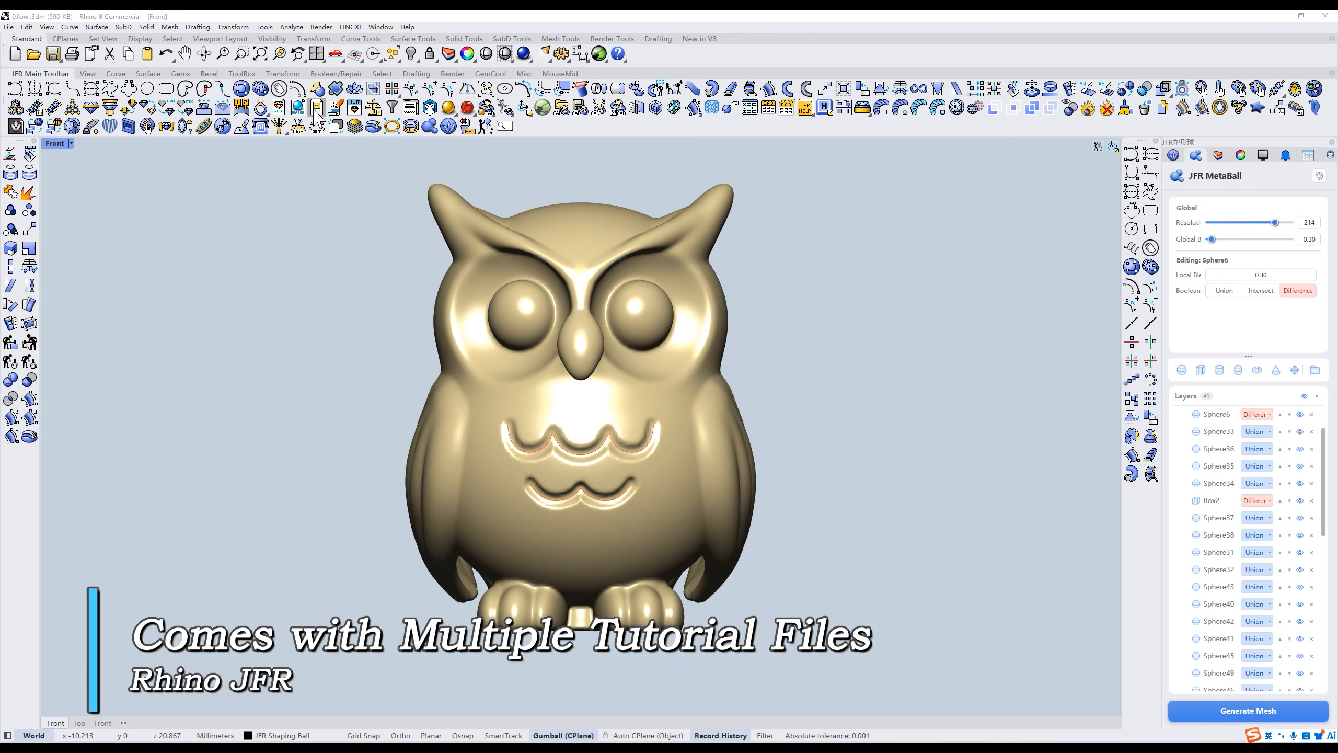
click(317, 108)
scroll(838, 237, down, 3)
scroll(838, 237, up, 3)
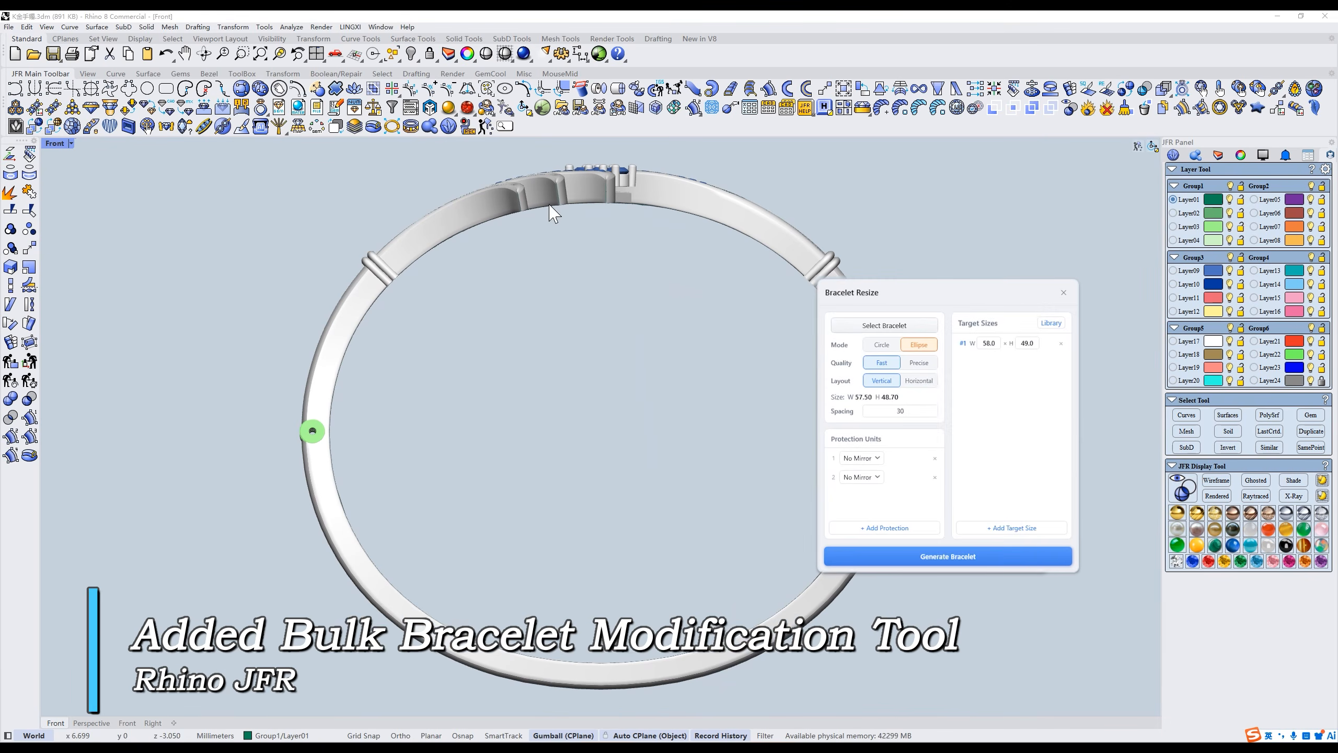
Select the whole elliptical bracelet as the object for Bracelet Resize.
right_drag(725, 322, 592, 322)
key(ctrl+a)
click(885, 326)
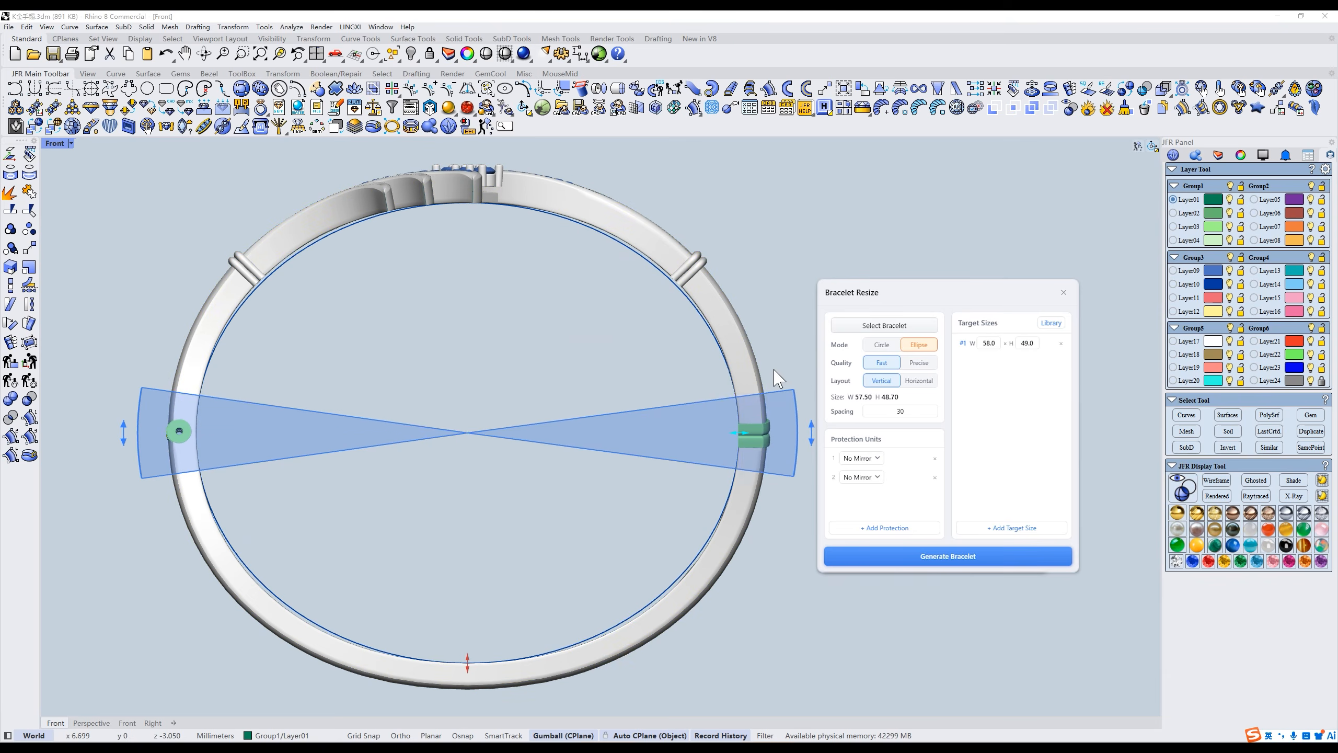
Narrow the protected zone at the side clasps and add a protection unit fitted over the gem-set top section.
click(884, 527)
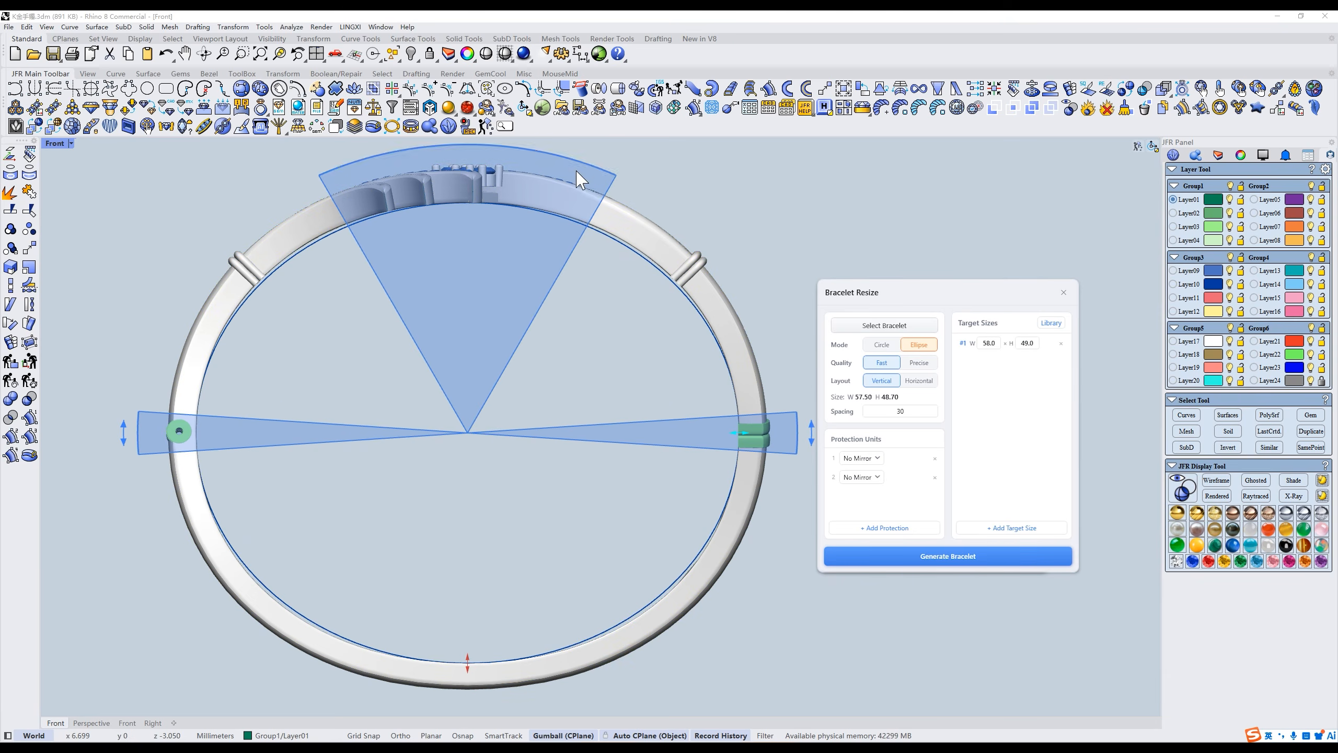
scroll(610, 322, up, 5)
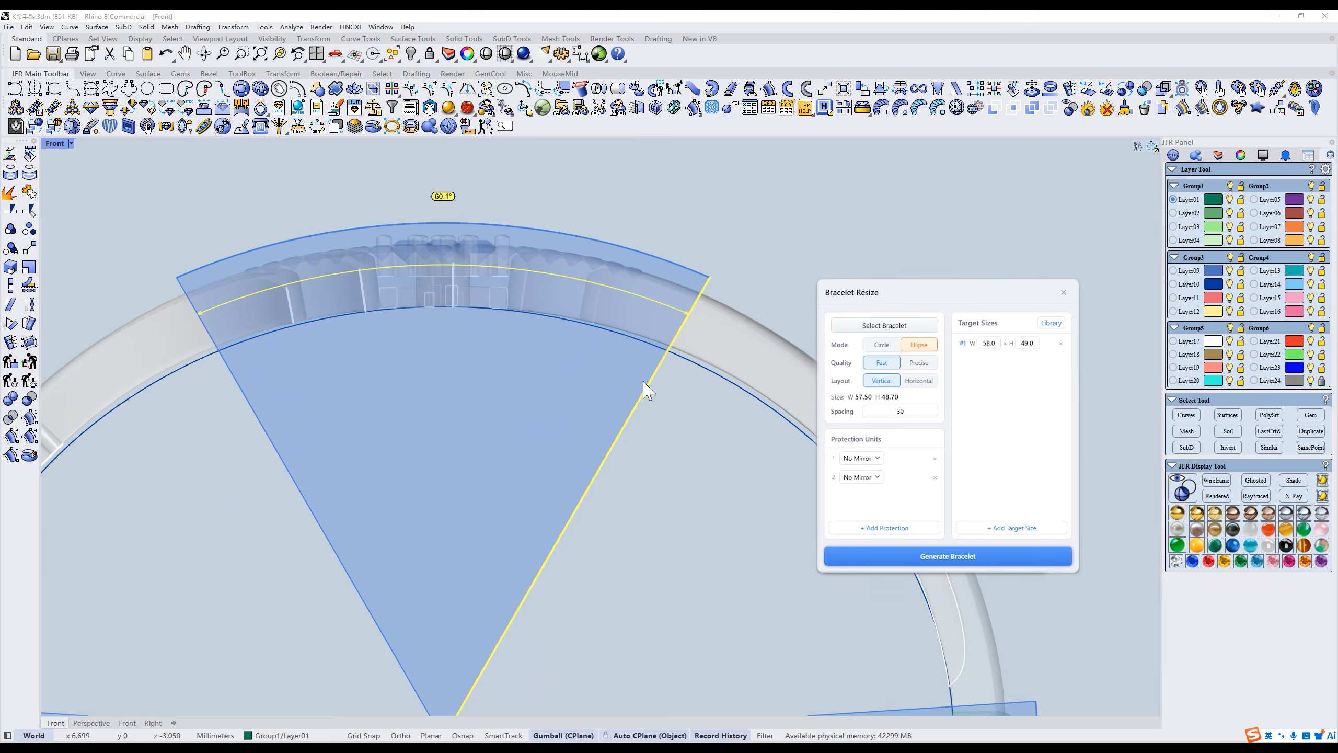
scroll(648, 393, down, 5)
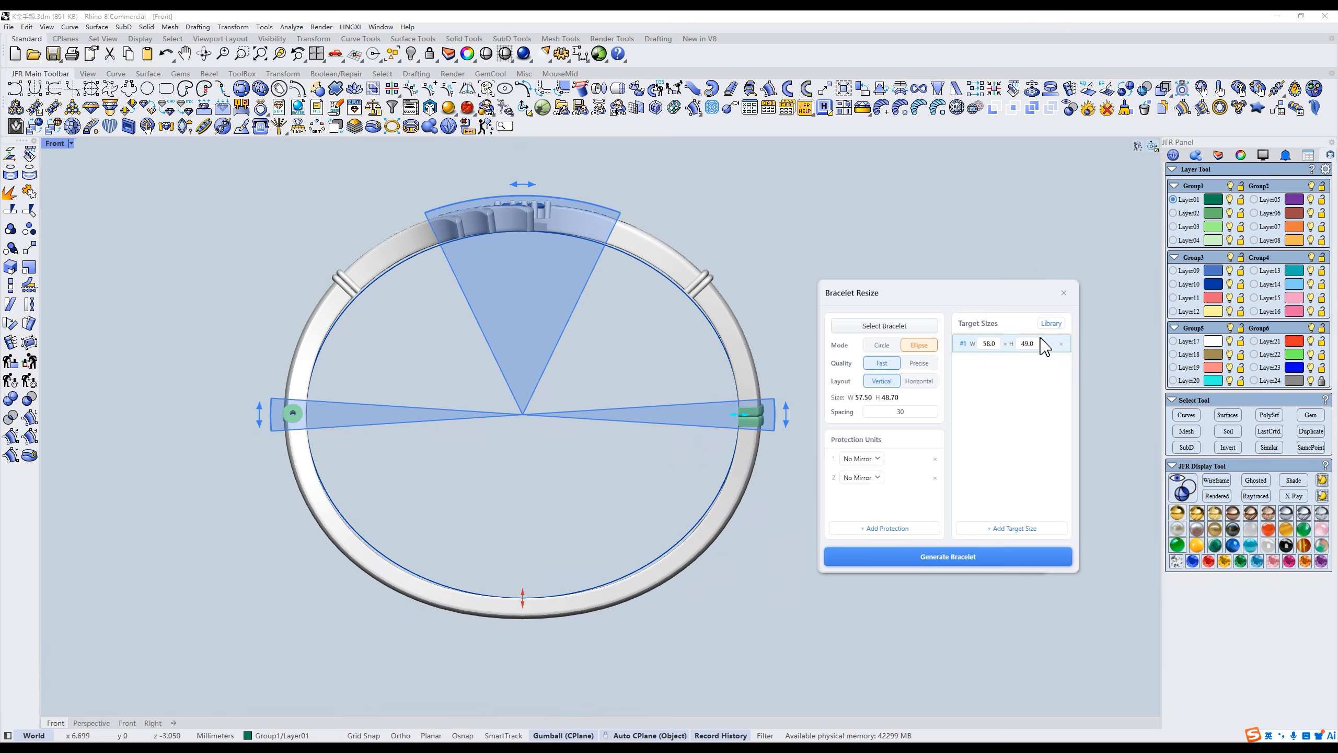
Add the library ellipse sizes from 58 × 49 to 66 × 57 as targets and generate the resized bracelets.
click(1051, 323)
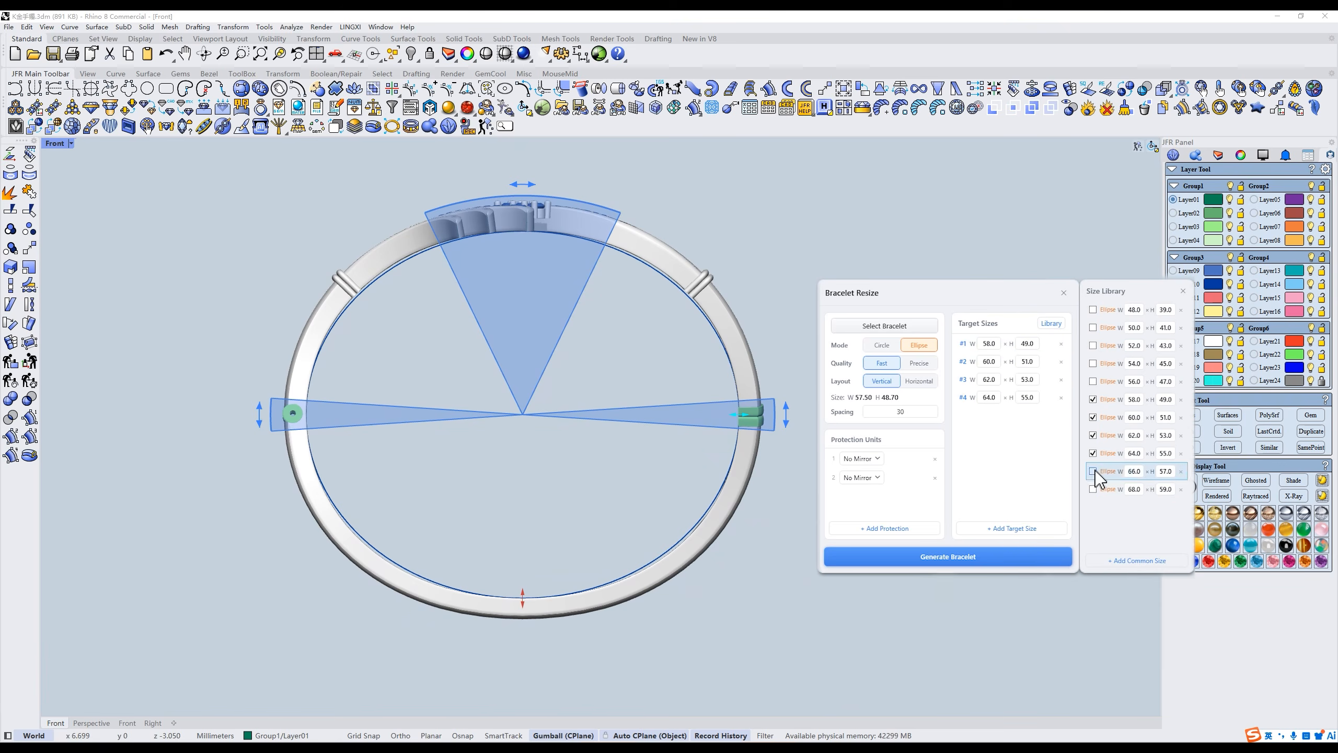
click(954, 559)
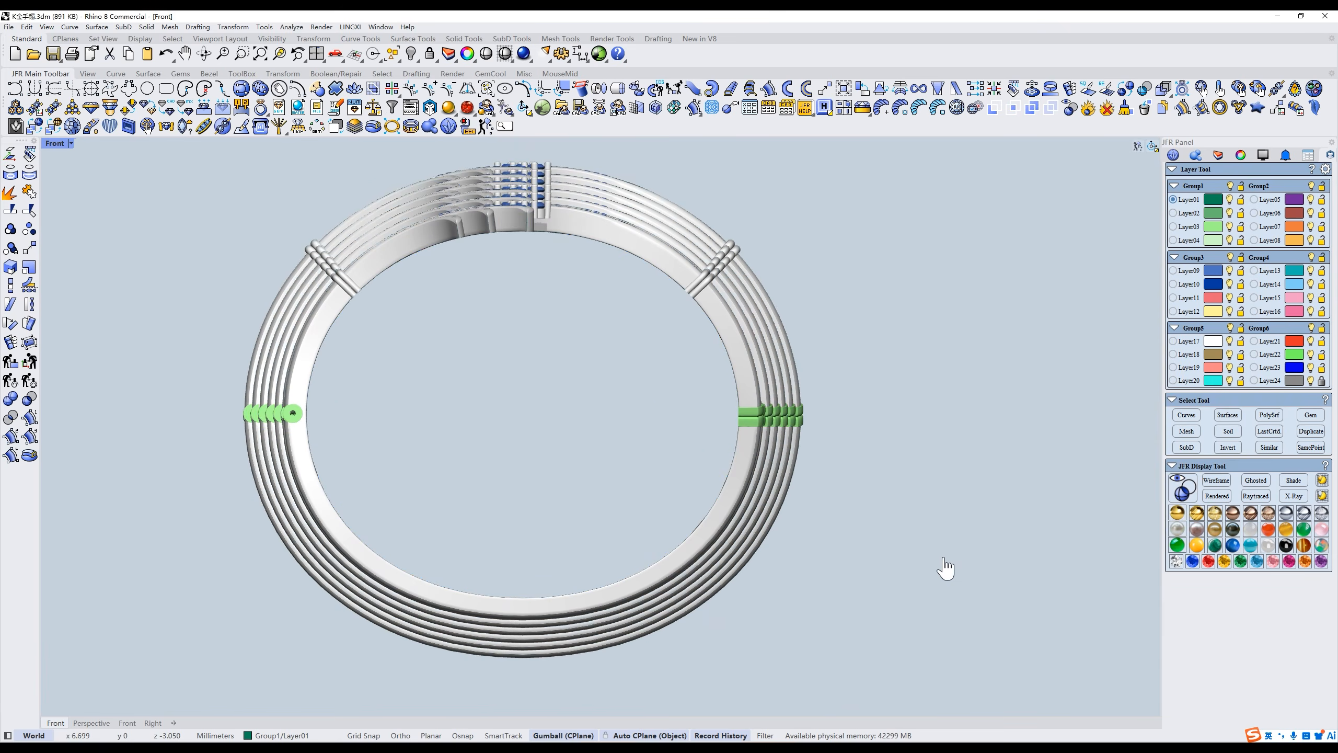
right_drag(722, 452, 863, 574)
scroll(660, 311, up, 7)
key(ctrl+alt+w)
key(ctrl+alt+s)
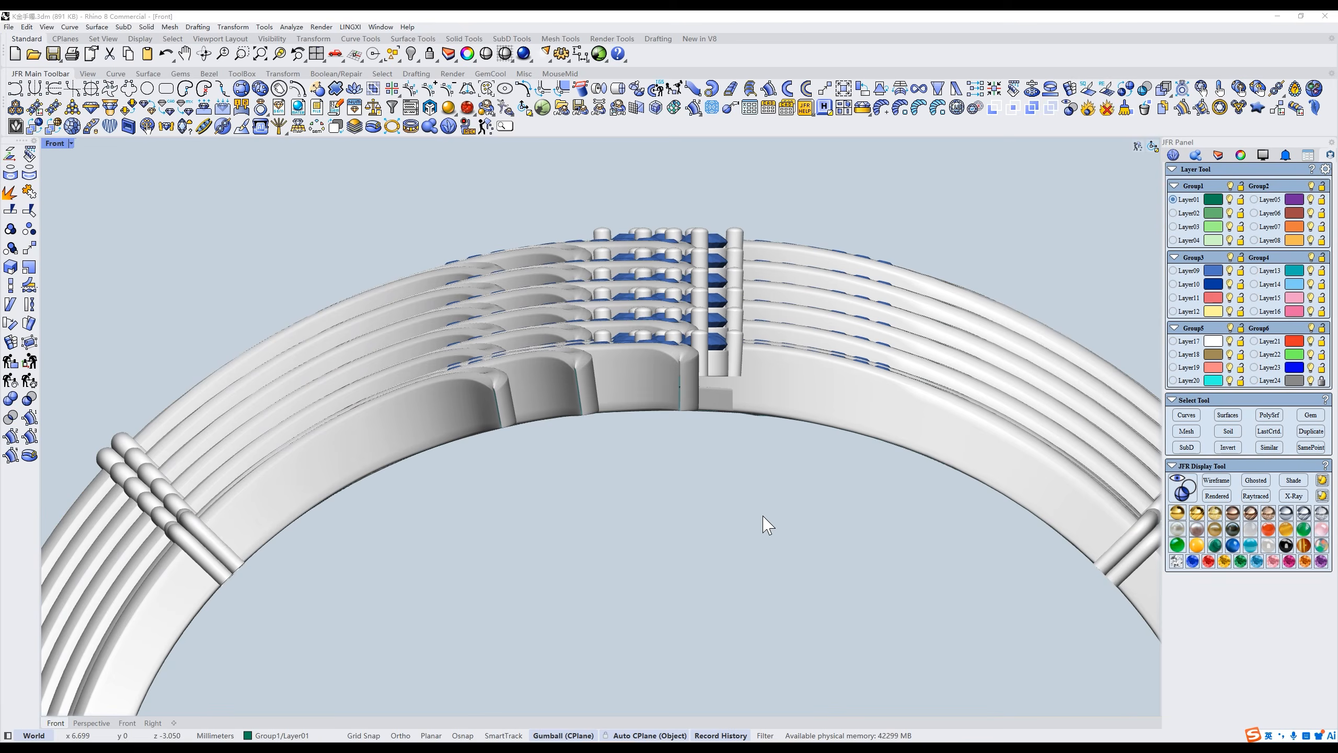
key(ctrl+shift+e)
mouse_move(696, 397)
ctrl+shift+right_down()
mouse_move(553, 452)
mouse_move(683, 488)
ctrl+shift+right_up()
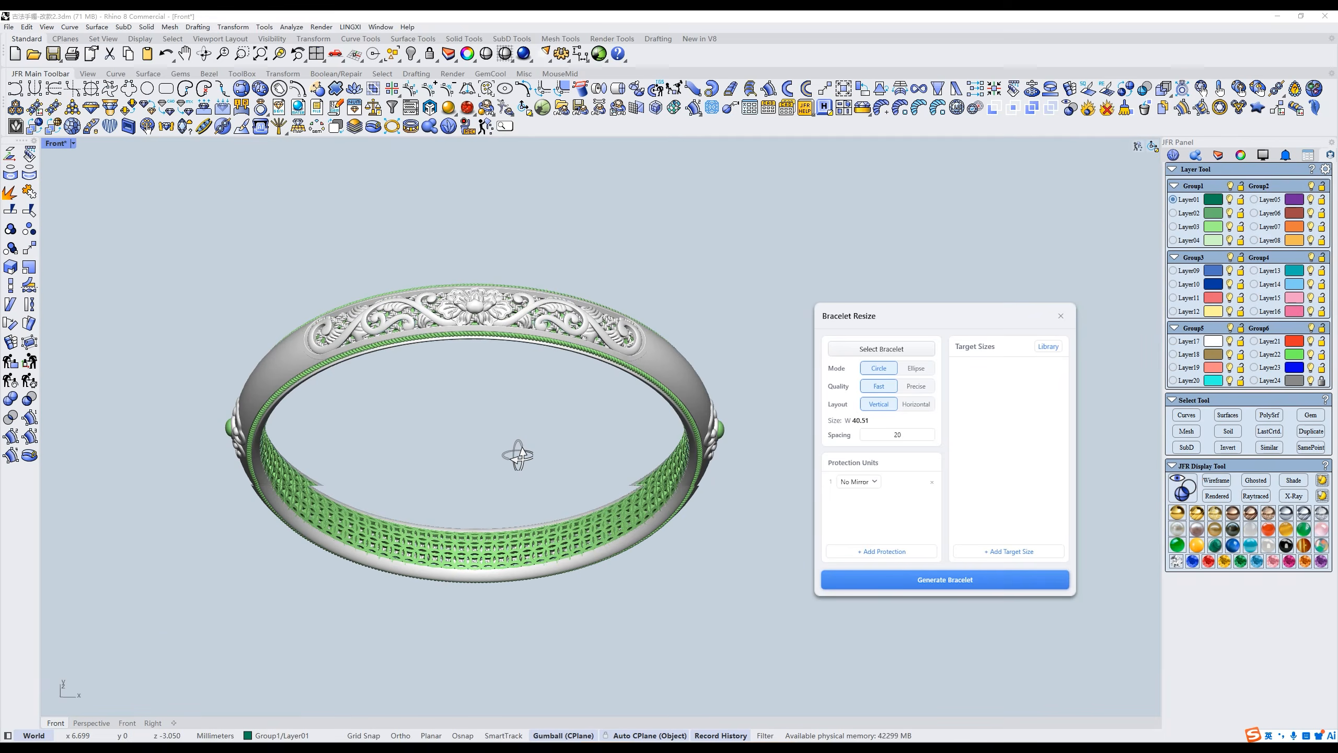
Select the whole round filigree bracelet as the object for Bracelet Resize.
ctrl+shift+right_drag(517, 454, 517, 352)
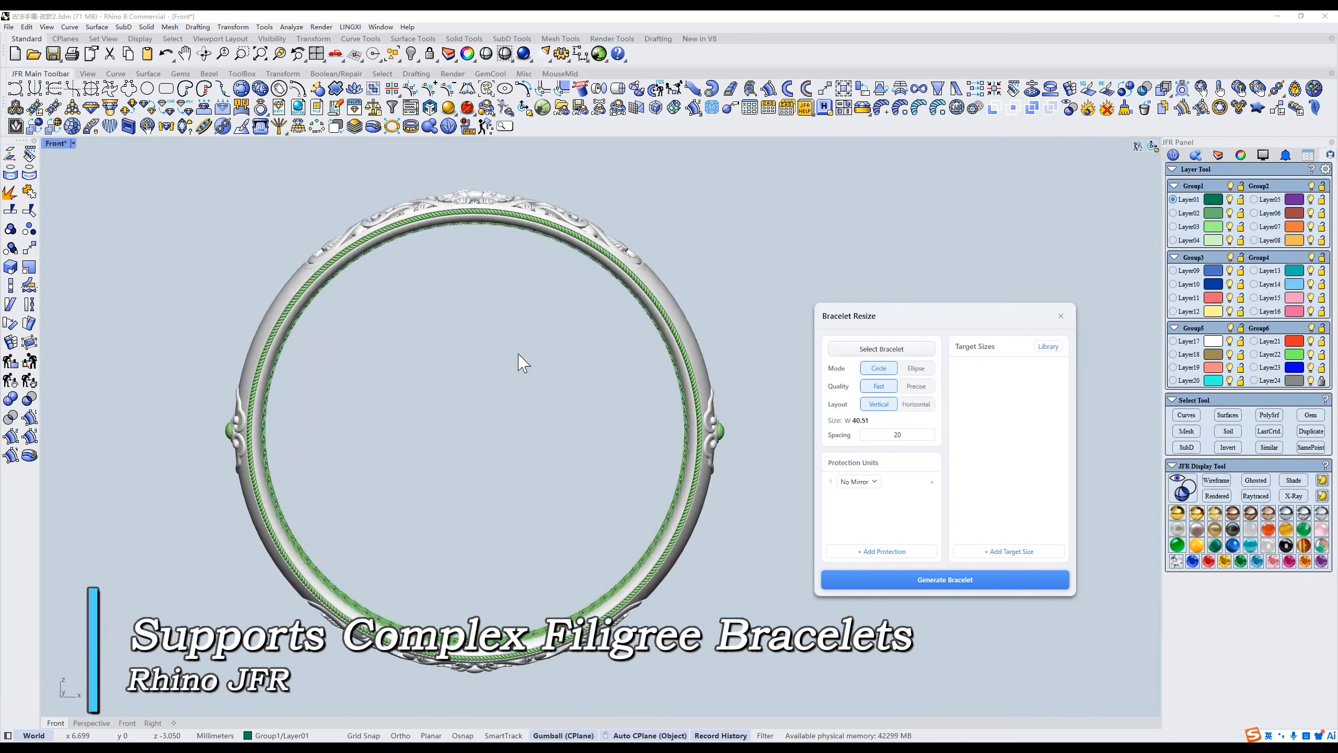
key(ctrl+F2)
click(676, 310)
click(896, 351)
click(619, 380)
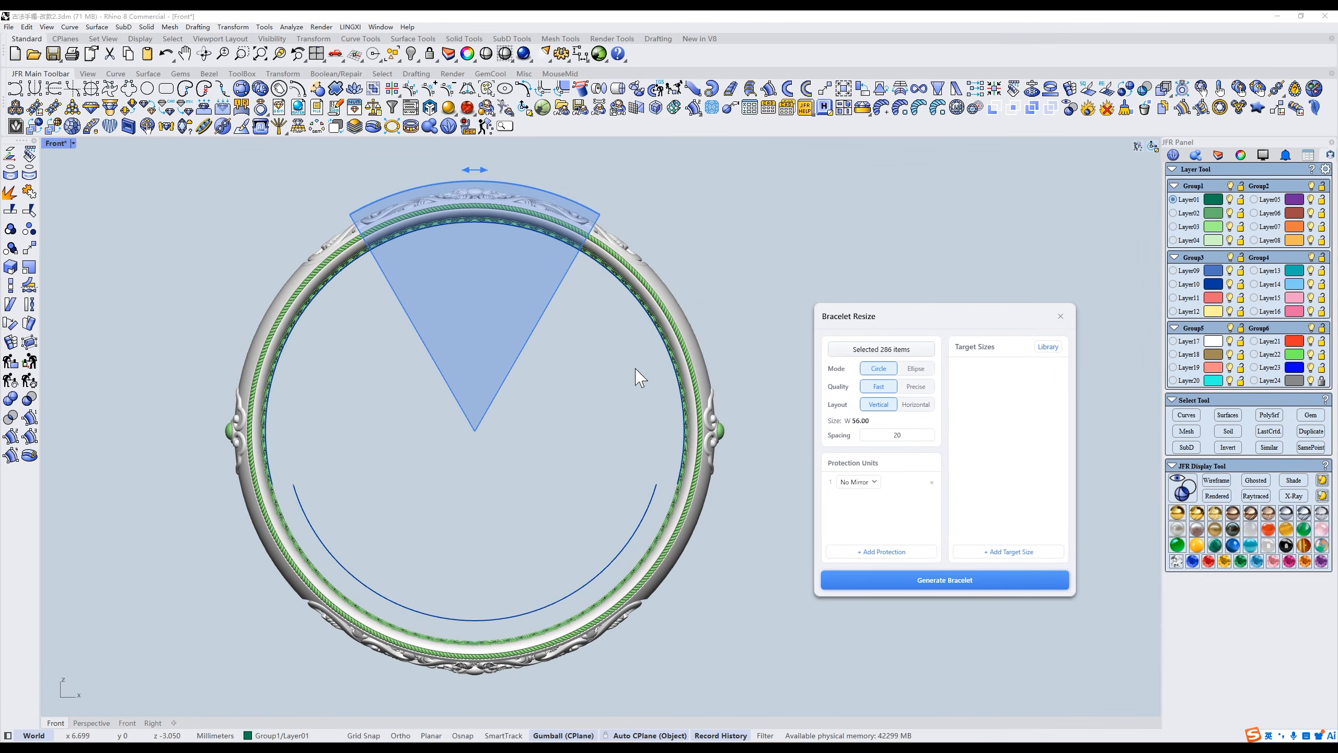
Protect the side ornaments with a Mirror LR unit and the upper and lower carved ornaments with a Mirror UD unit.
drag(509, 199, 662, 489)
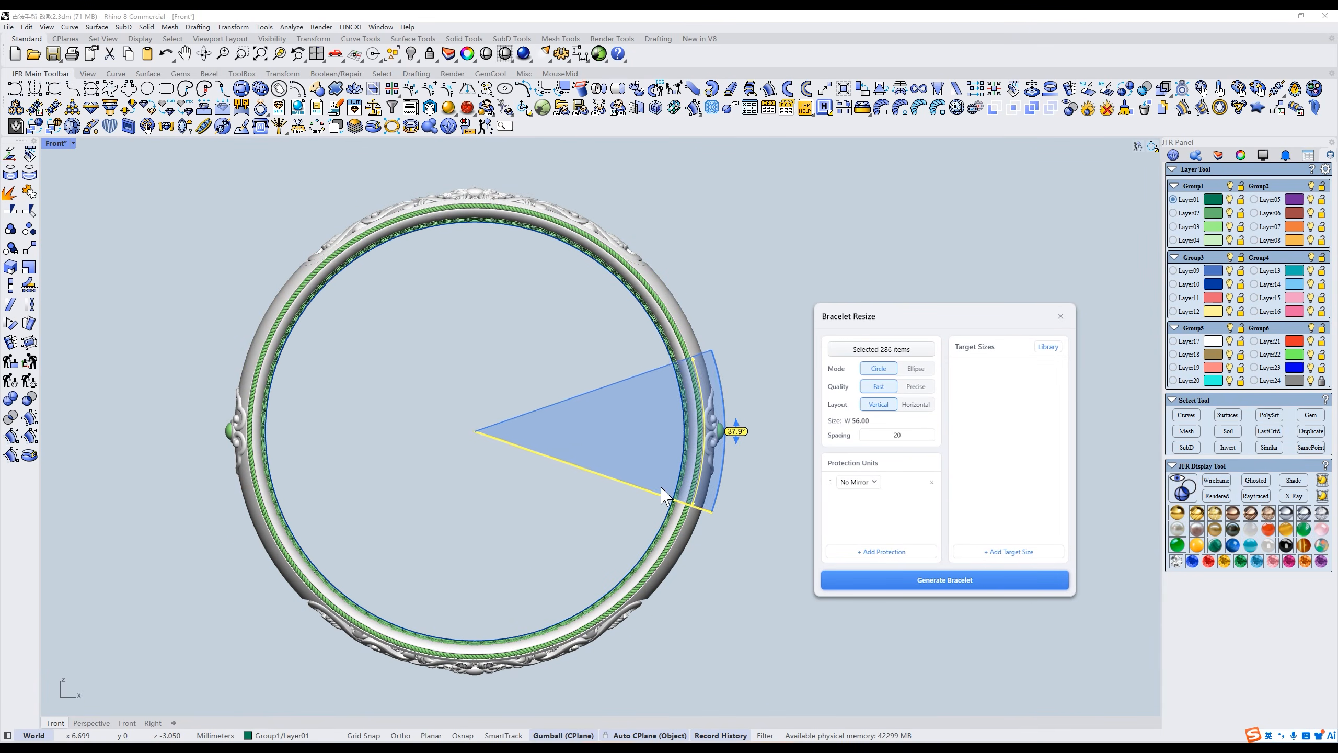
click(856, 510)
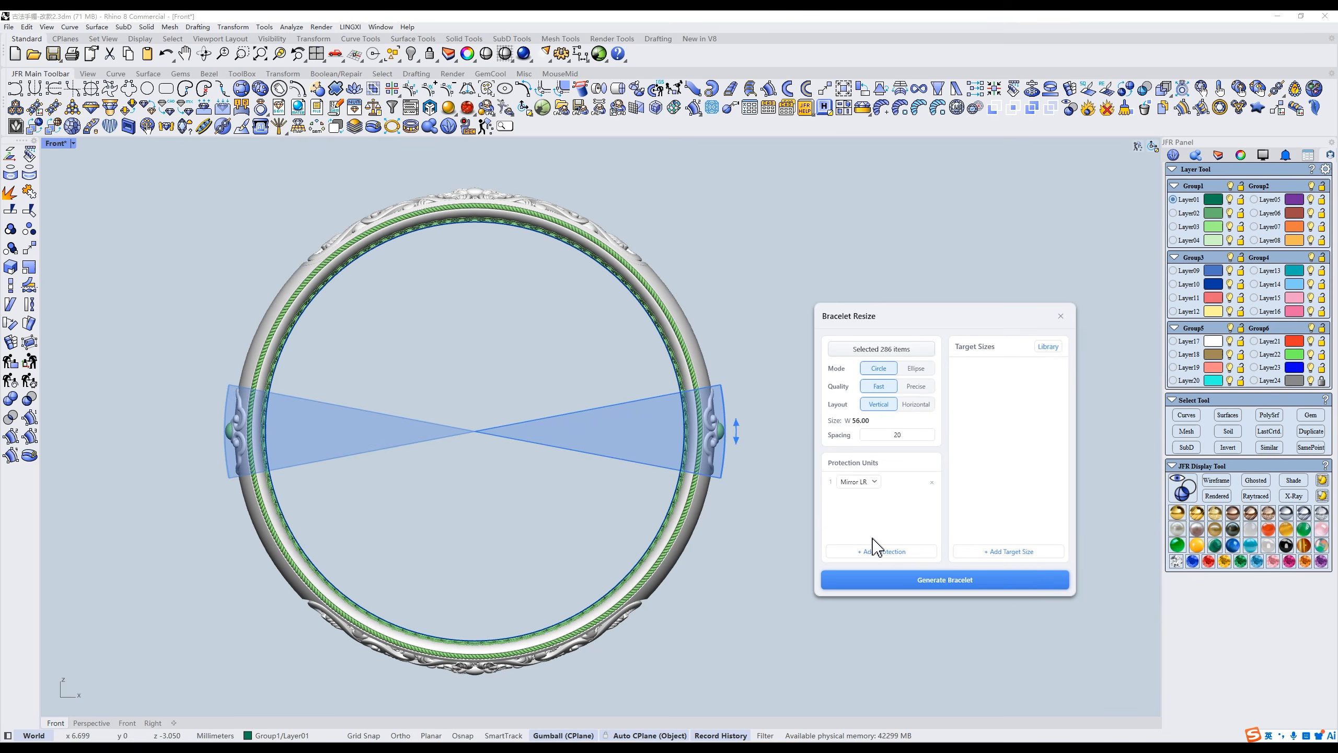
click(884, 551)
scroll(672, 271, up, 5)
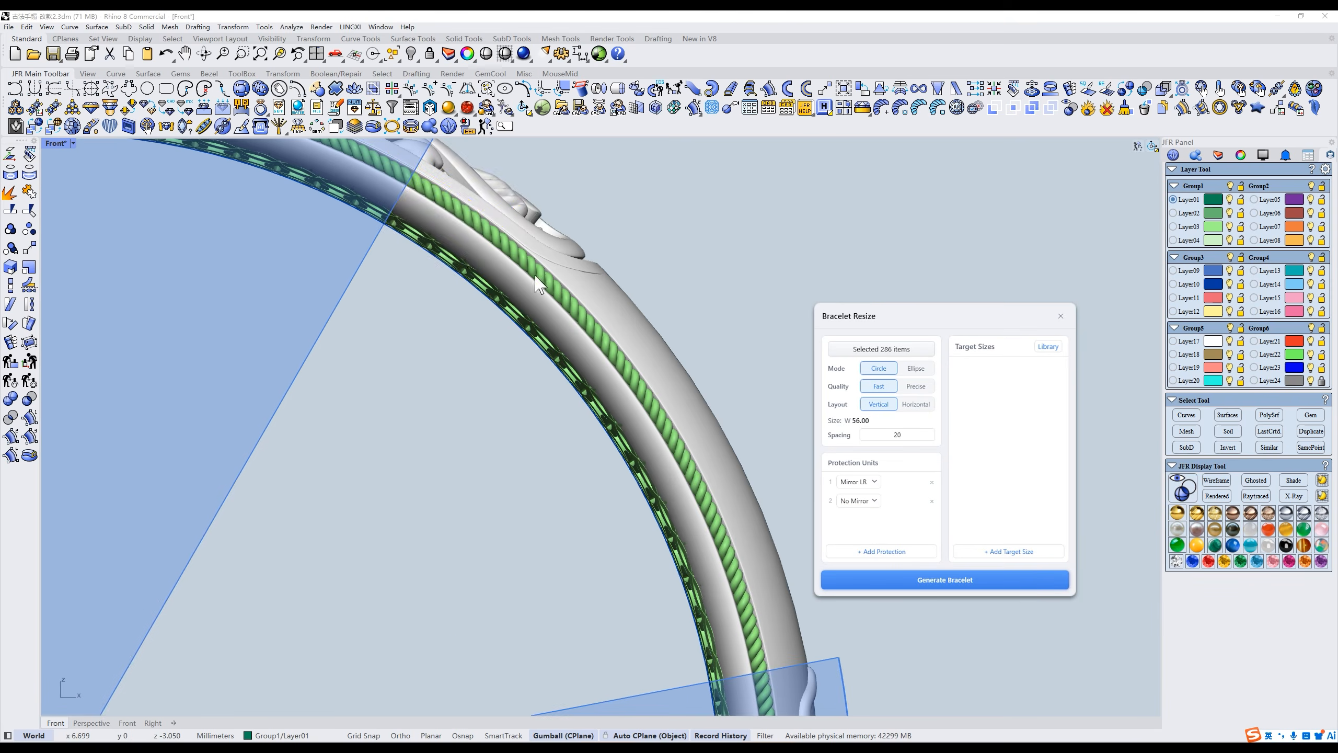
scroll(699, 365, down, 5)
right_drag(657, 387, 631, 364)
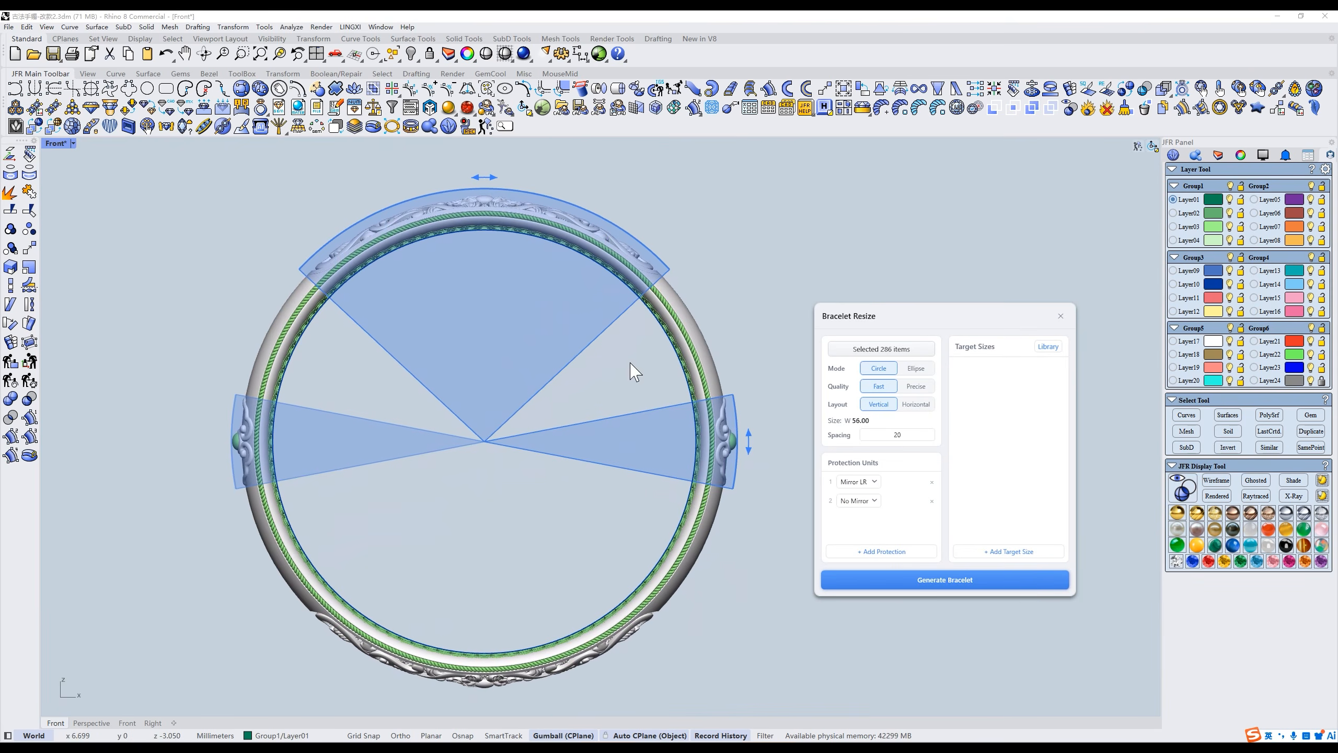
click(858, 501)
click(864, 551)
Add the circle sizes 52, 54, 58 and 50 from the library as targets and generate the resized filigree bracelets.
click(1048, 347)
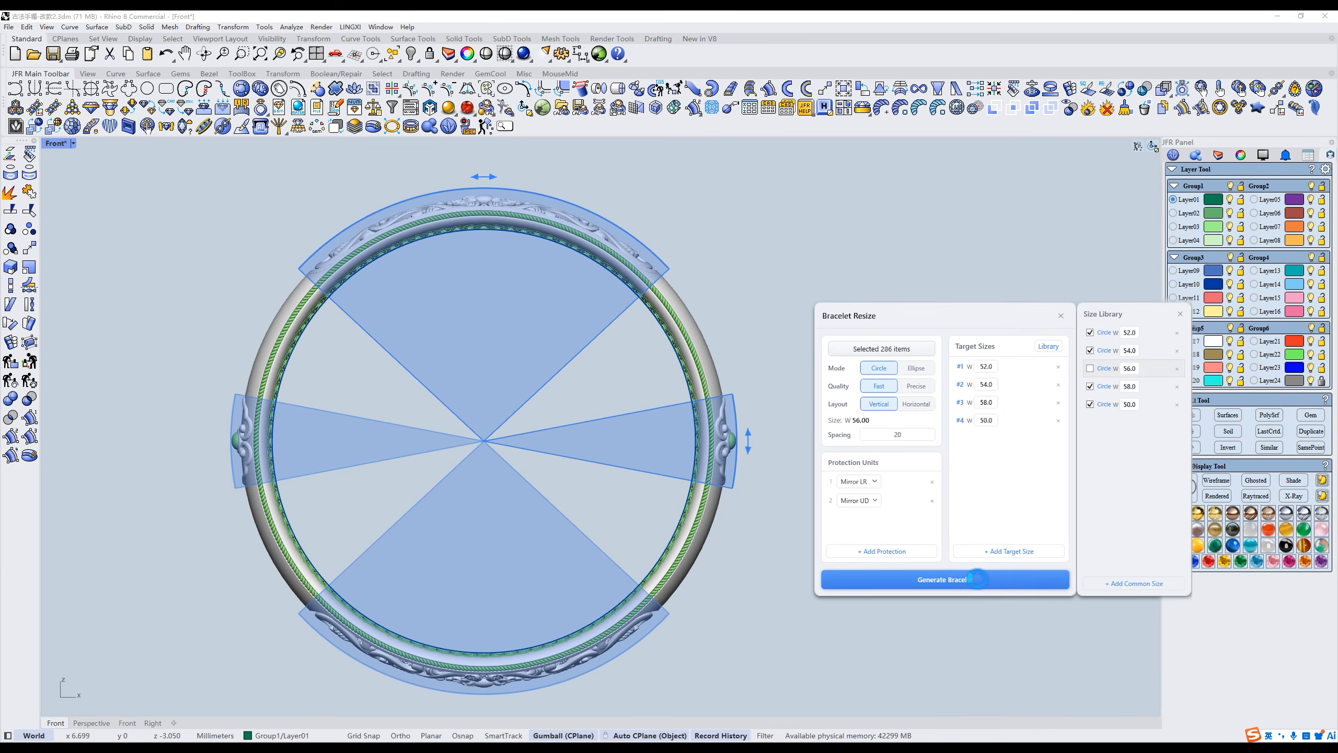
click(977, 579)
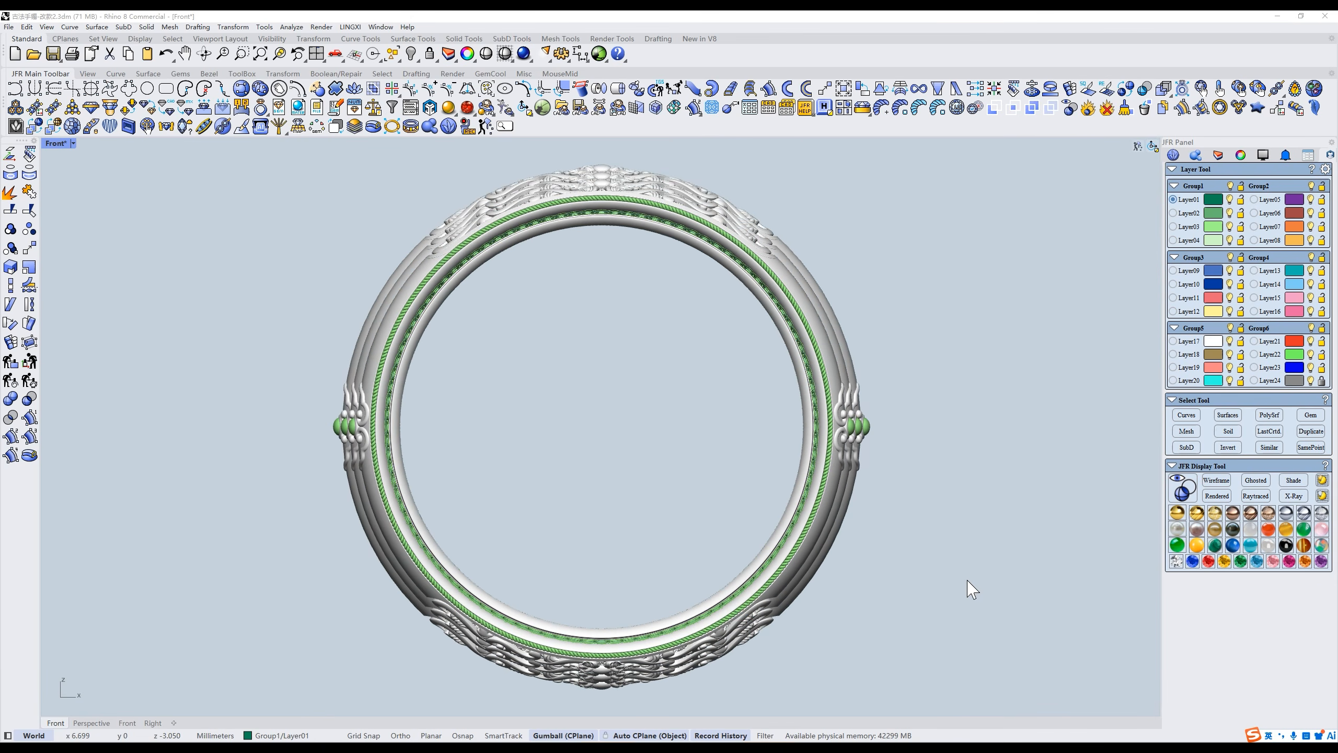
ctrl+shift+right_drag(967, 581, 859, 610)
Select the bracelet with inner patterns for Bracelet Resize, remove both protection units and generate the circle sizes 52, 54, 58 and 50.
click(410, 126)
click(240, 419)
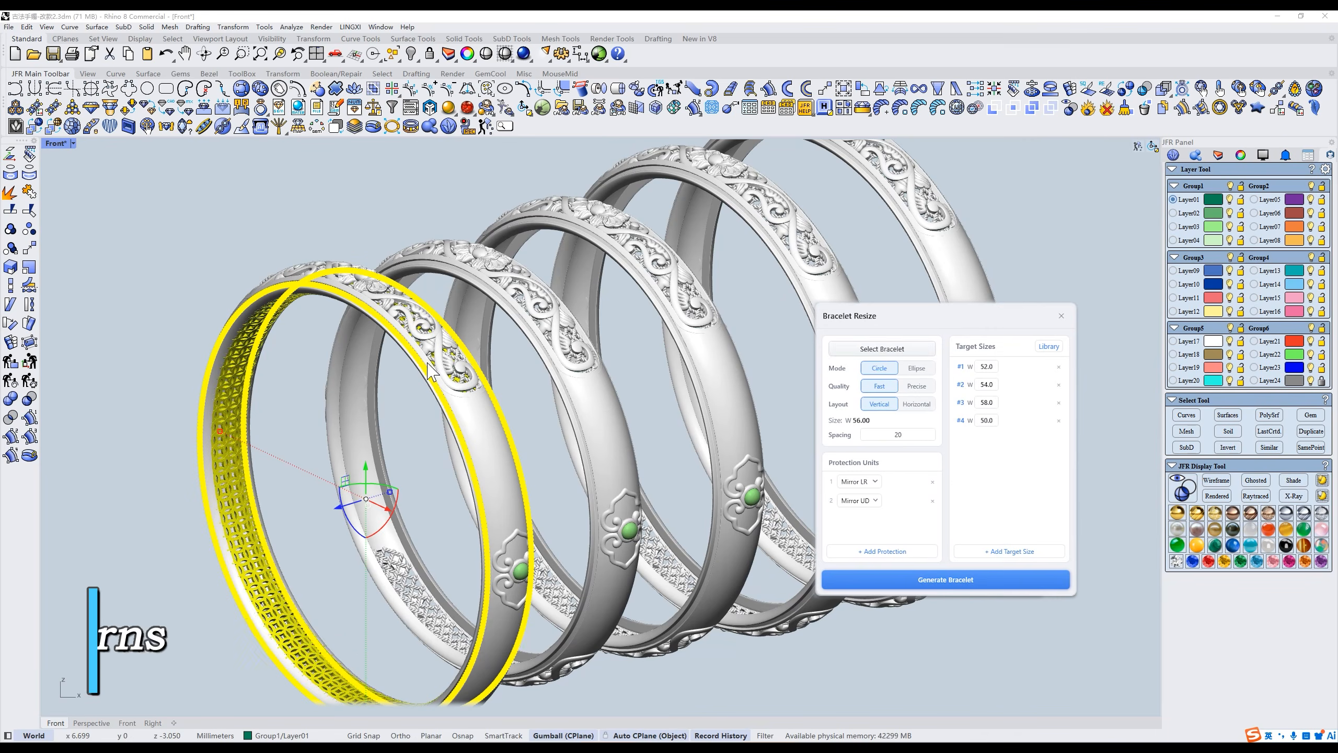
click(881, 350)
click(933, 482)
click(933, 482)
click(964, 580)
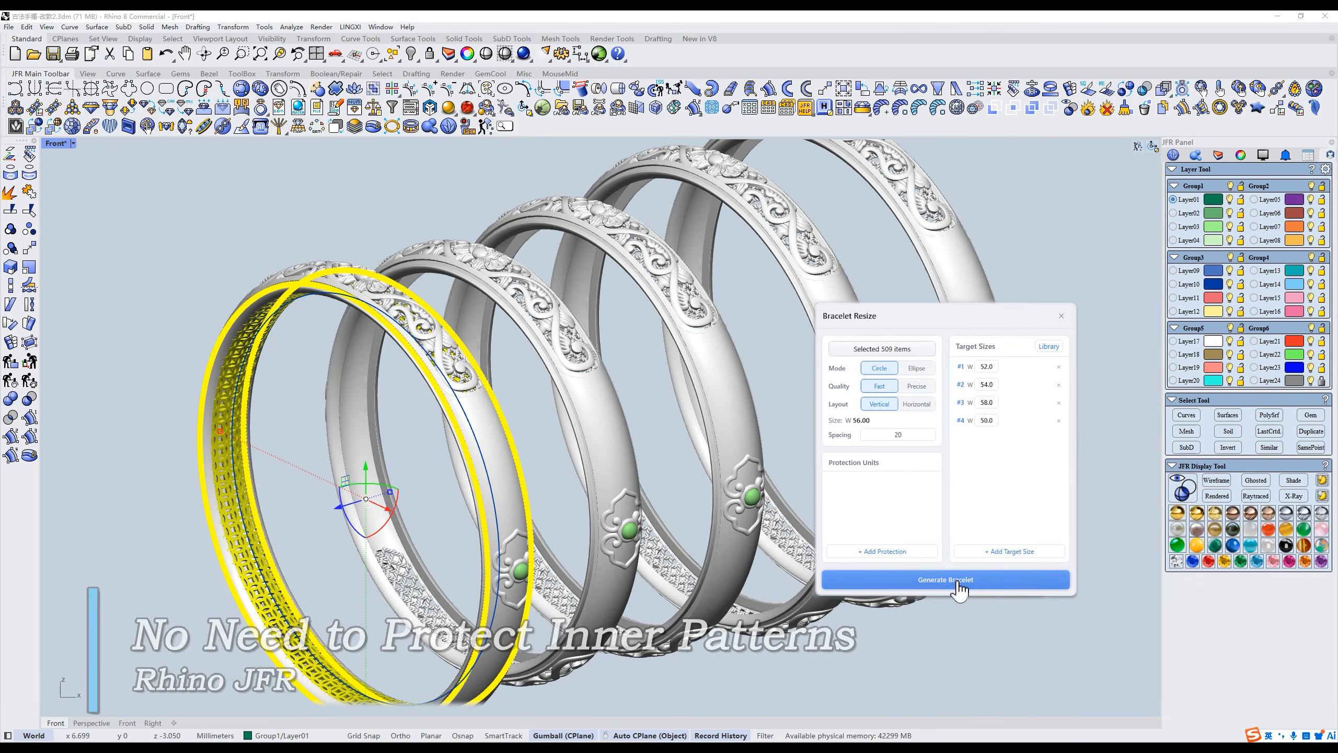
ctrl+shift+right_drag(983, 613, 920, 656)
scroll(921, 656, up, 7)
scroll(923, 665, up, 3)
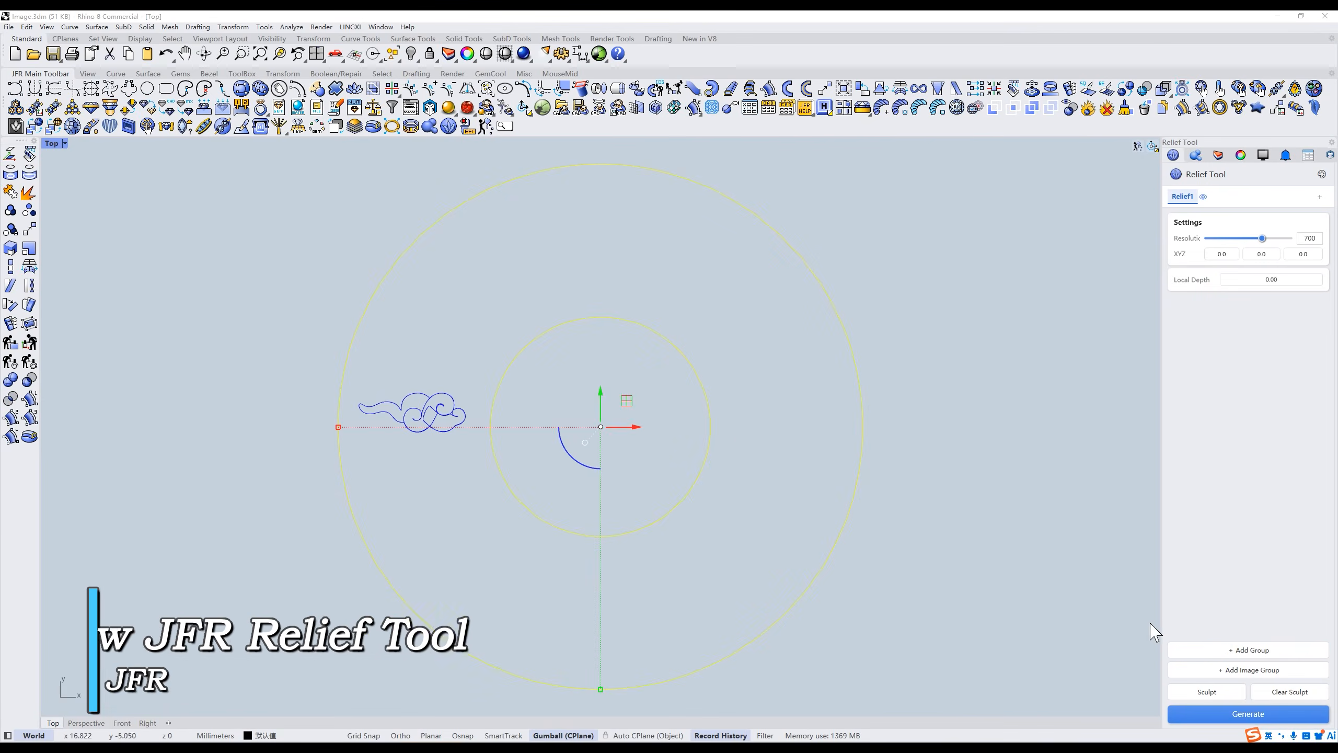
Create a relief group from the two selected circles and overlay Image1.bmp as an image group with the dragon across the ring's upper half.
click(1192, 648)
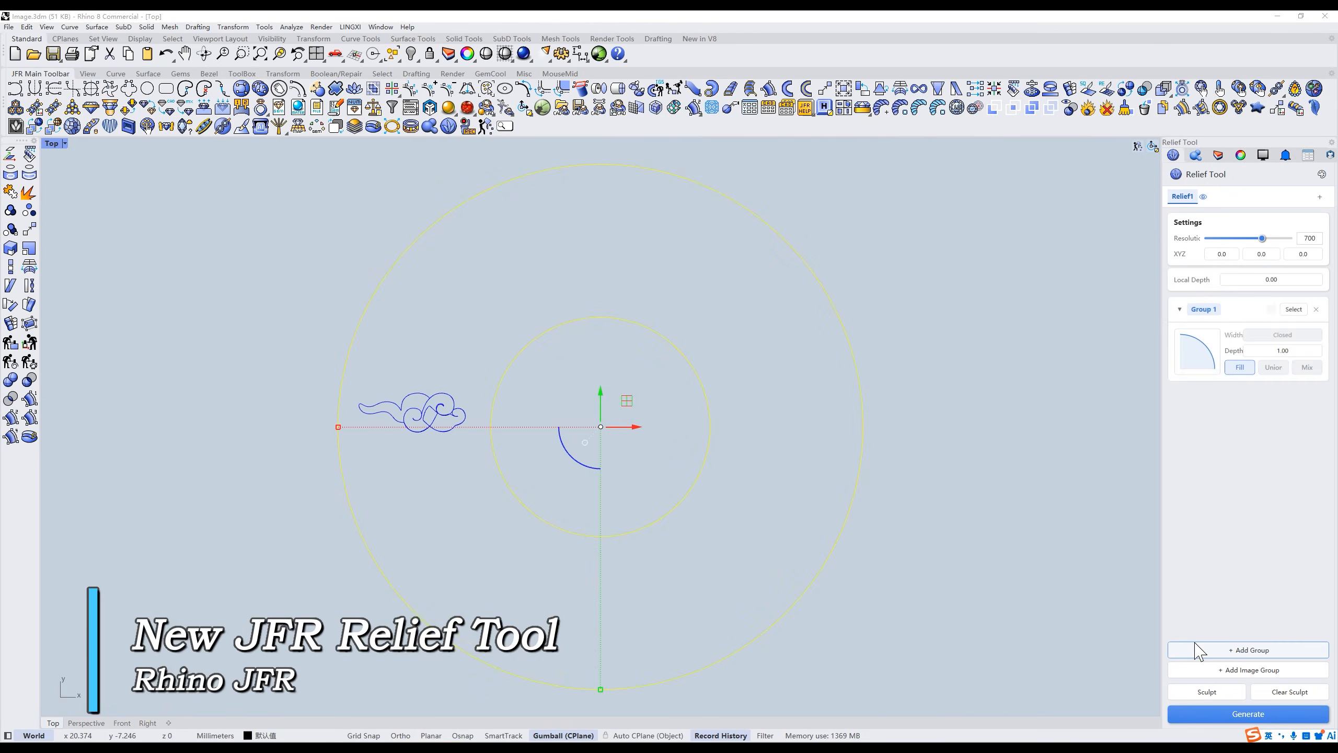
click(1180, 310)
click(1228, 672)
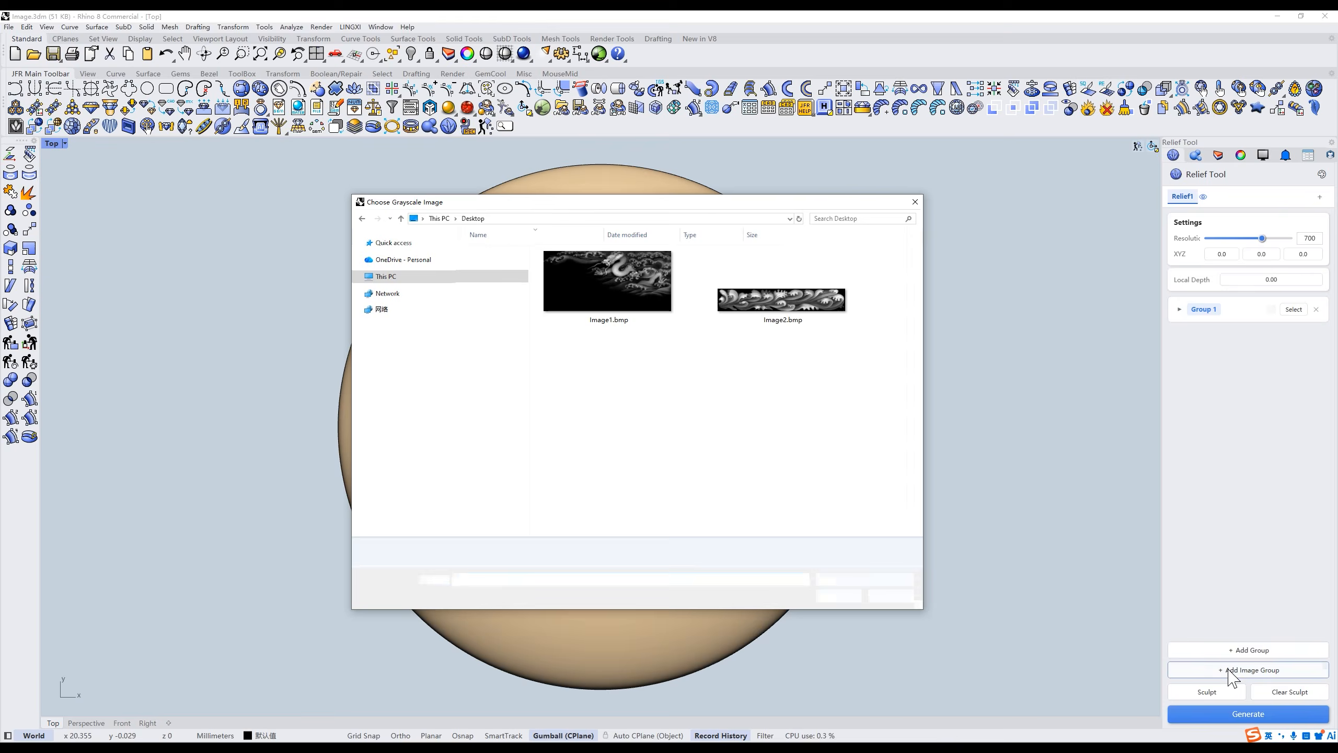
double_click(622, 309)
drag(601, 519, 553, 703)
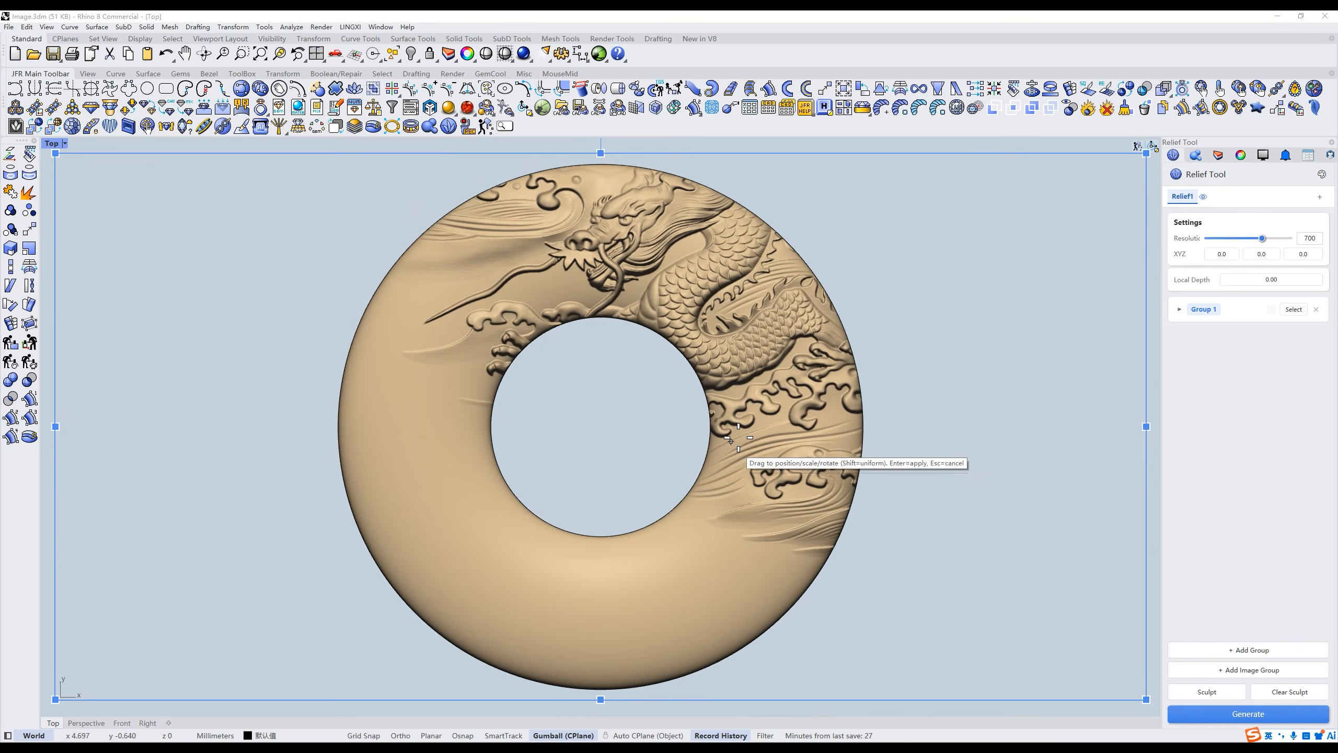
drag(717, 432, 670, 435)
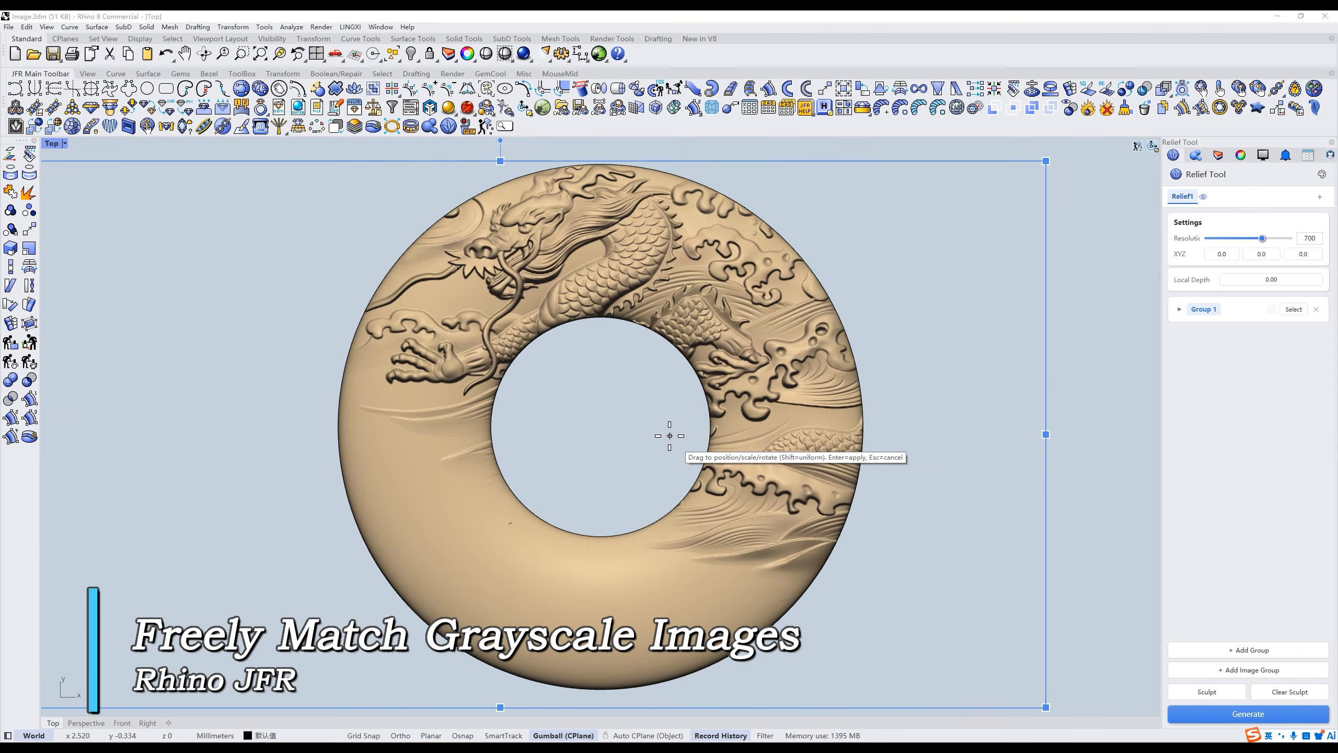
key(Return)
click(1179, 339)
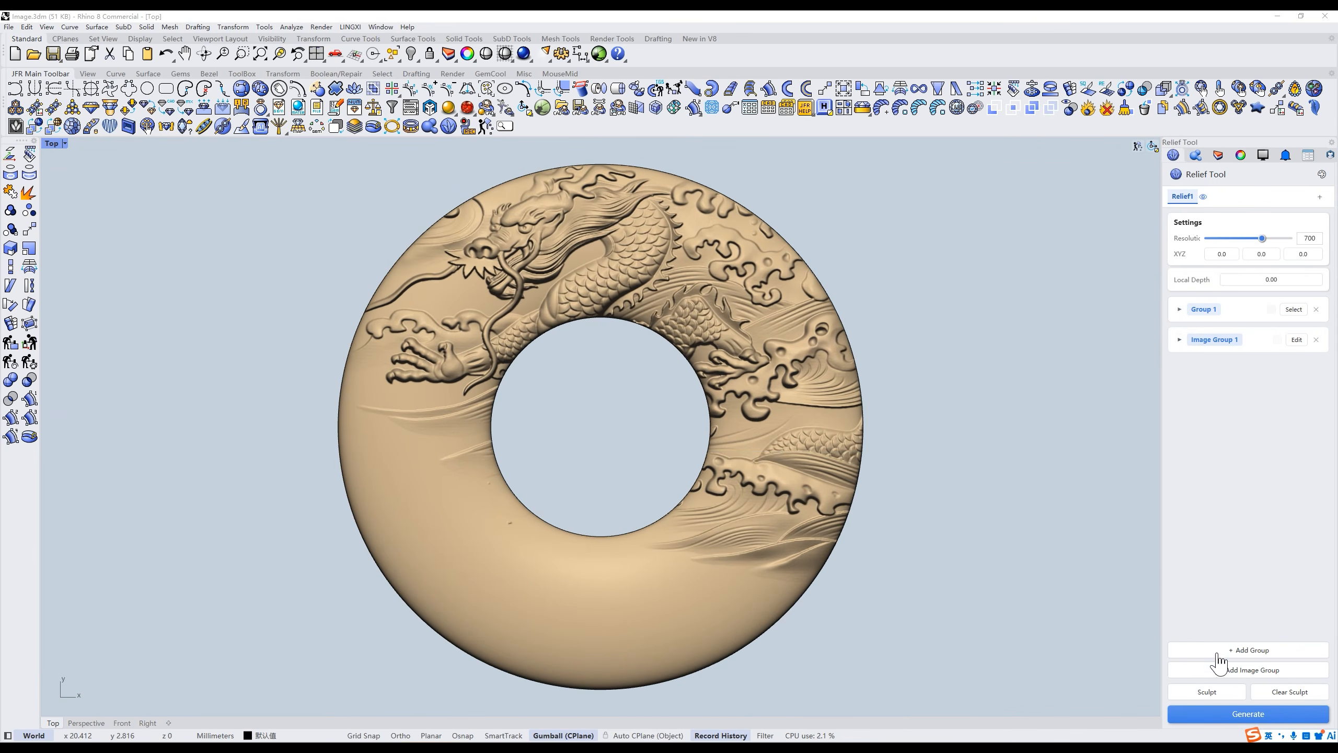
Add an image group from Image2.bmp and place its waves over the ring's lower half, rotated -16.0.
click(1229, 670)
double_click(778, 309)
drag(610, 426, 634, 485)
drag(614, 581, 631, 578)
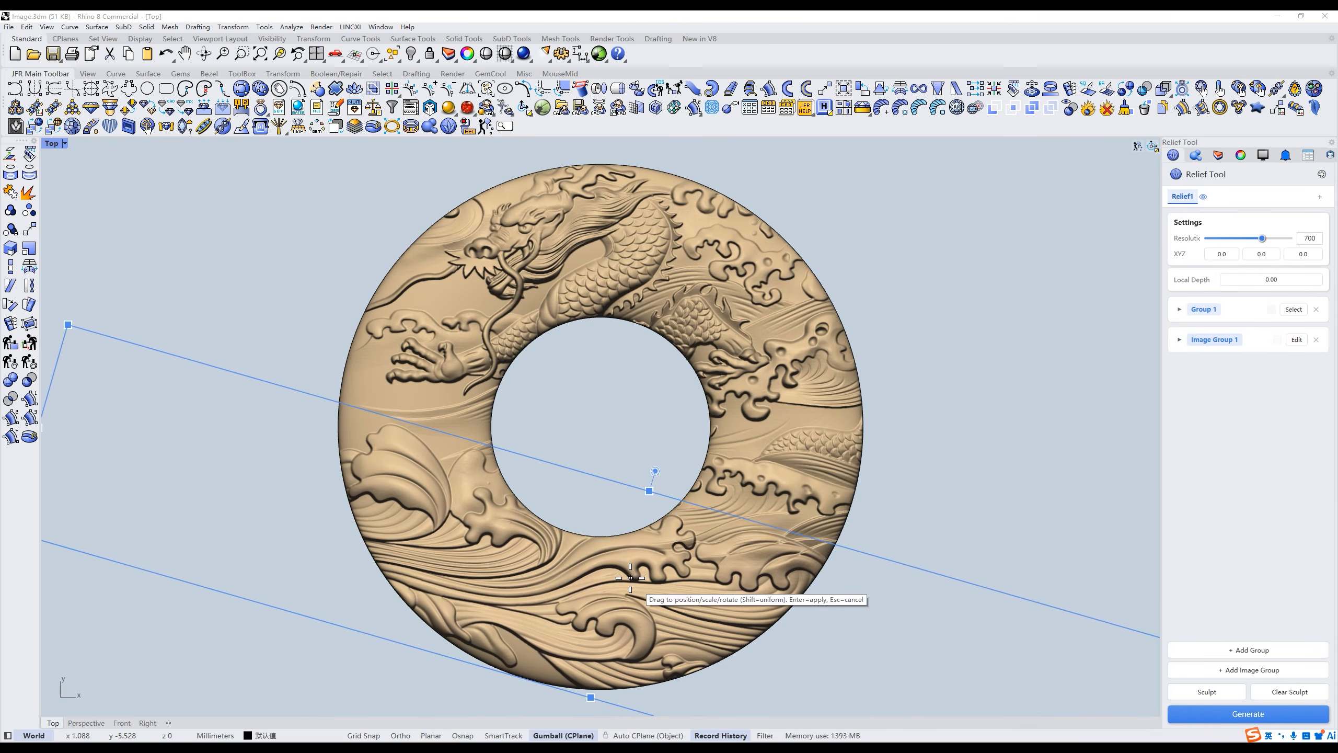
key(Return)
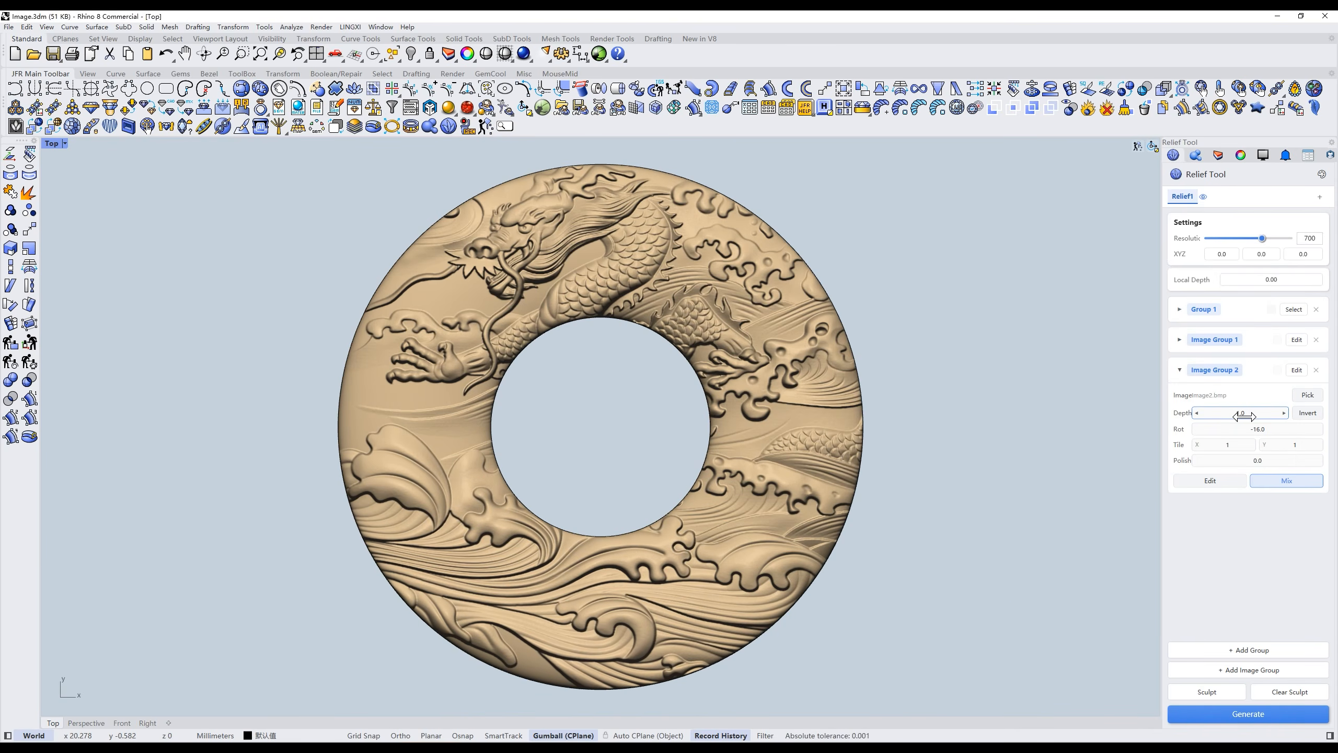
click(1180, 370)
Overlay the cloud curve as a mixed relief group with depth 0.50 and adjust the placement of the wave image group.
scroll(448, 380, up, 4)
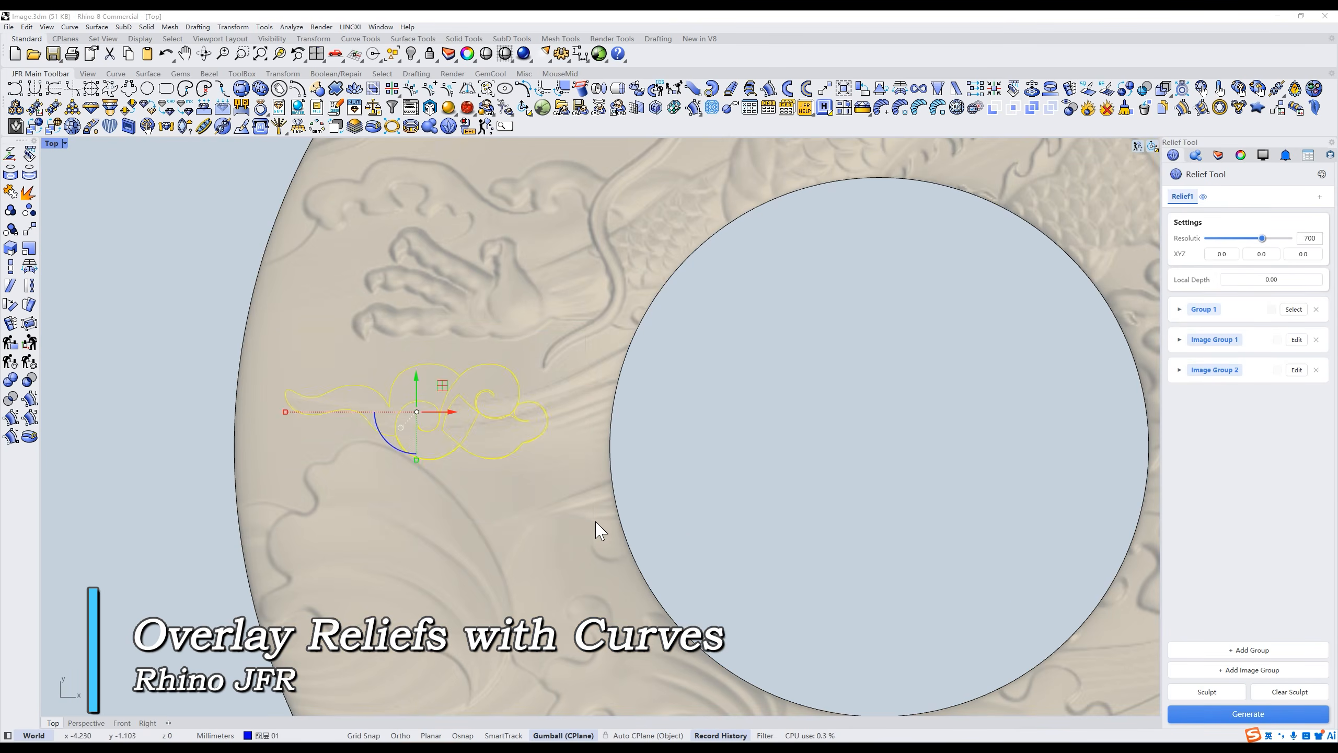
click(1212, 650)
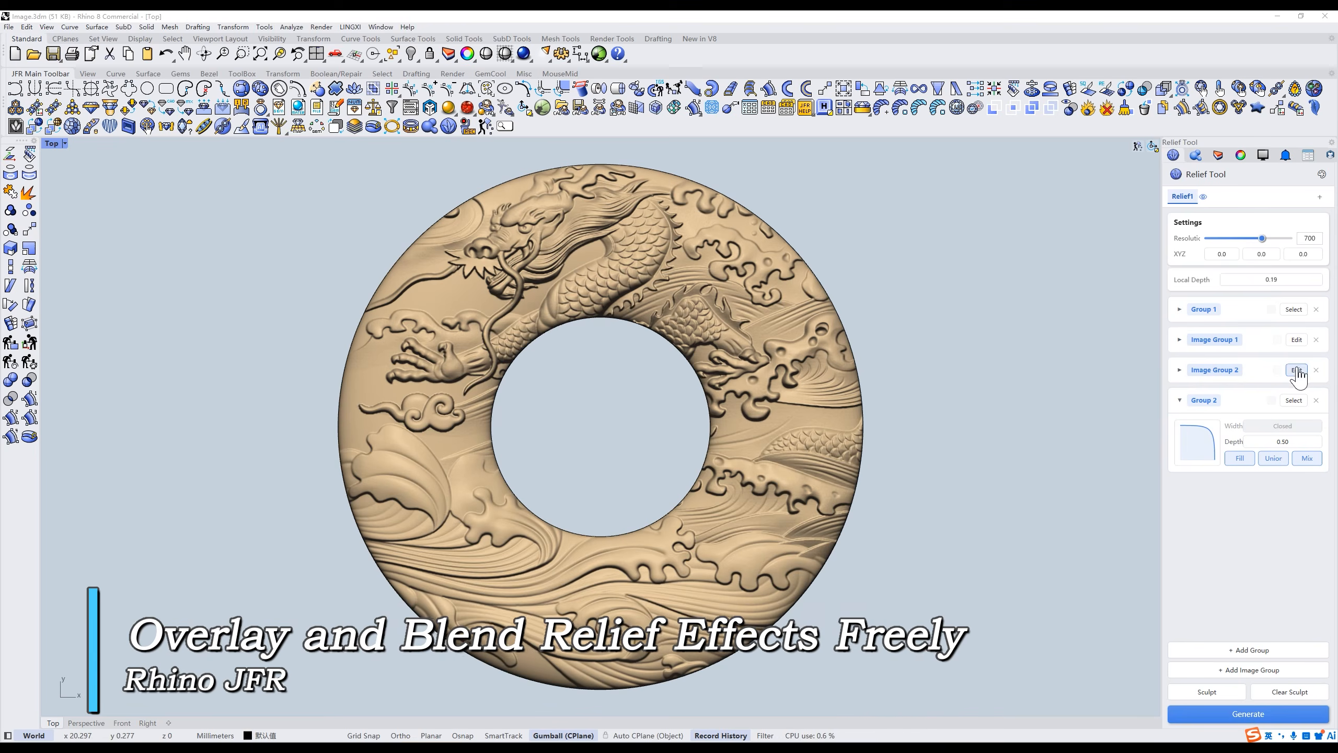
click(1296, 370)
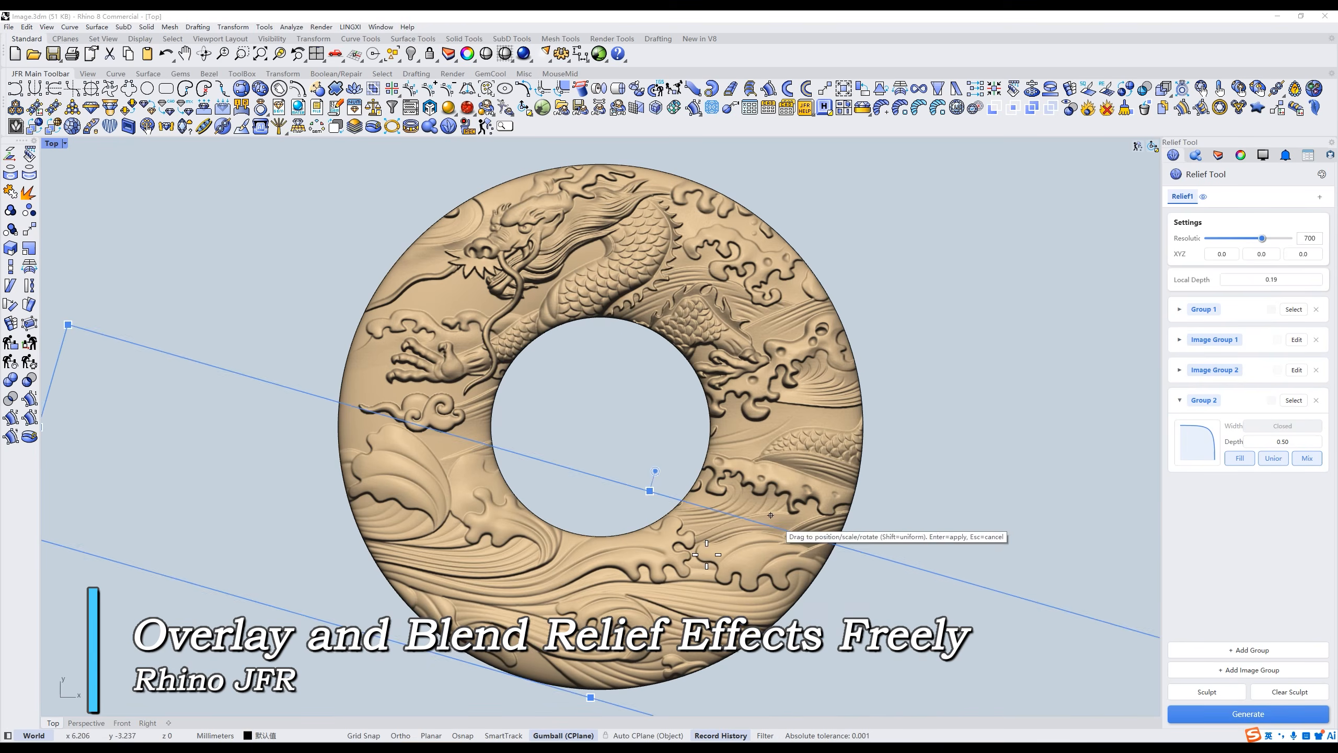
drag(669, 535, 596, 595)
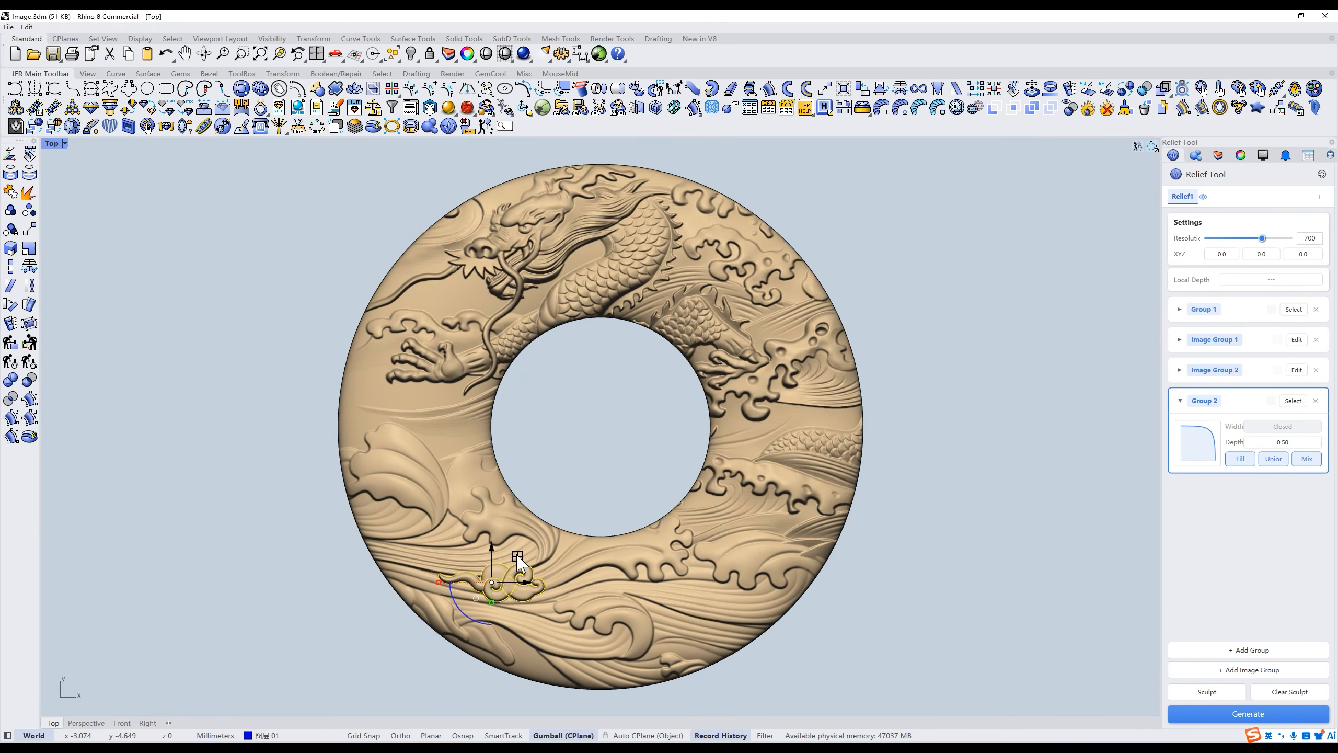
right_drag(649, 435, 624, 445)
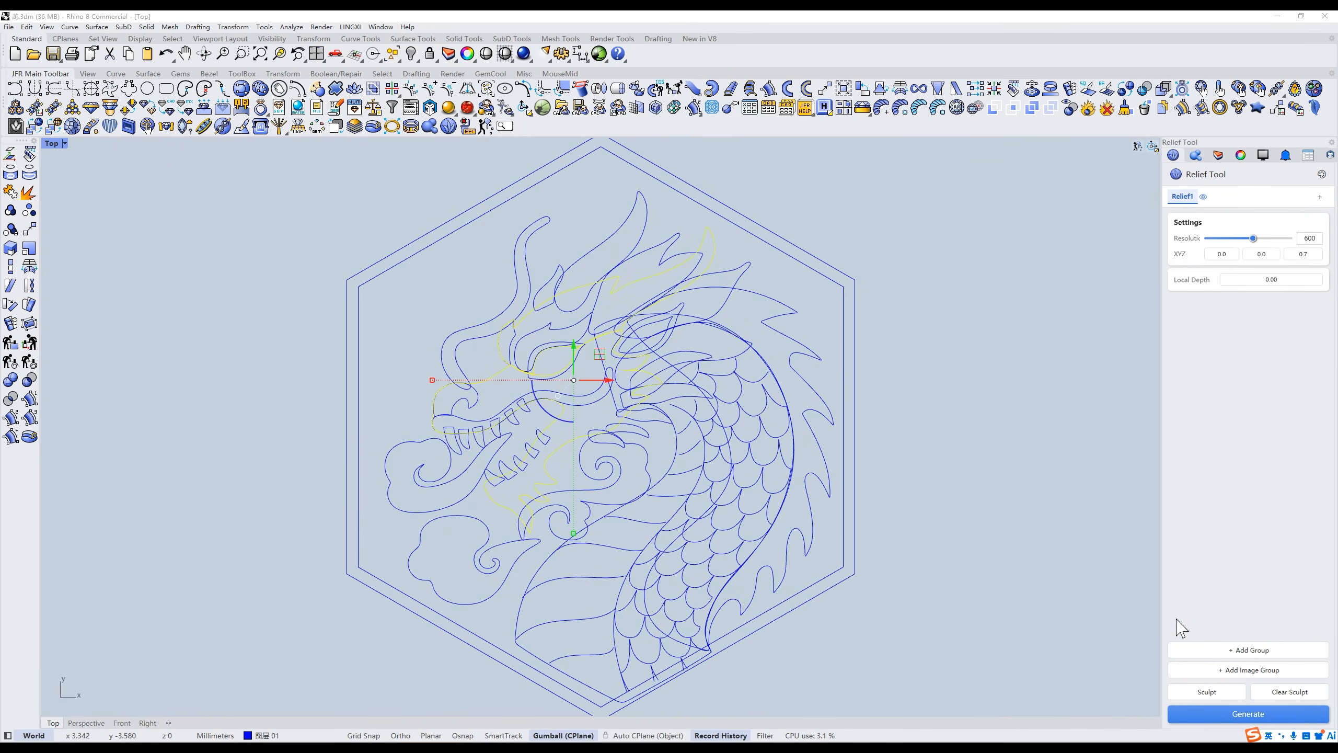
Add a relief group from the selected dragon head curves and set its depth to 2.
click(1211, 649)
click(1201, 368)
click(1210, 338)
click(1298, 433)
click(1282, 350)
text(2)
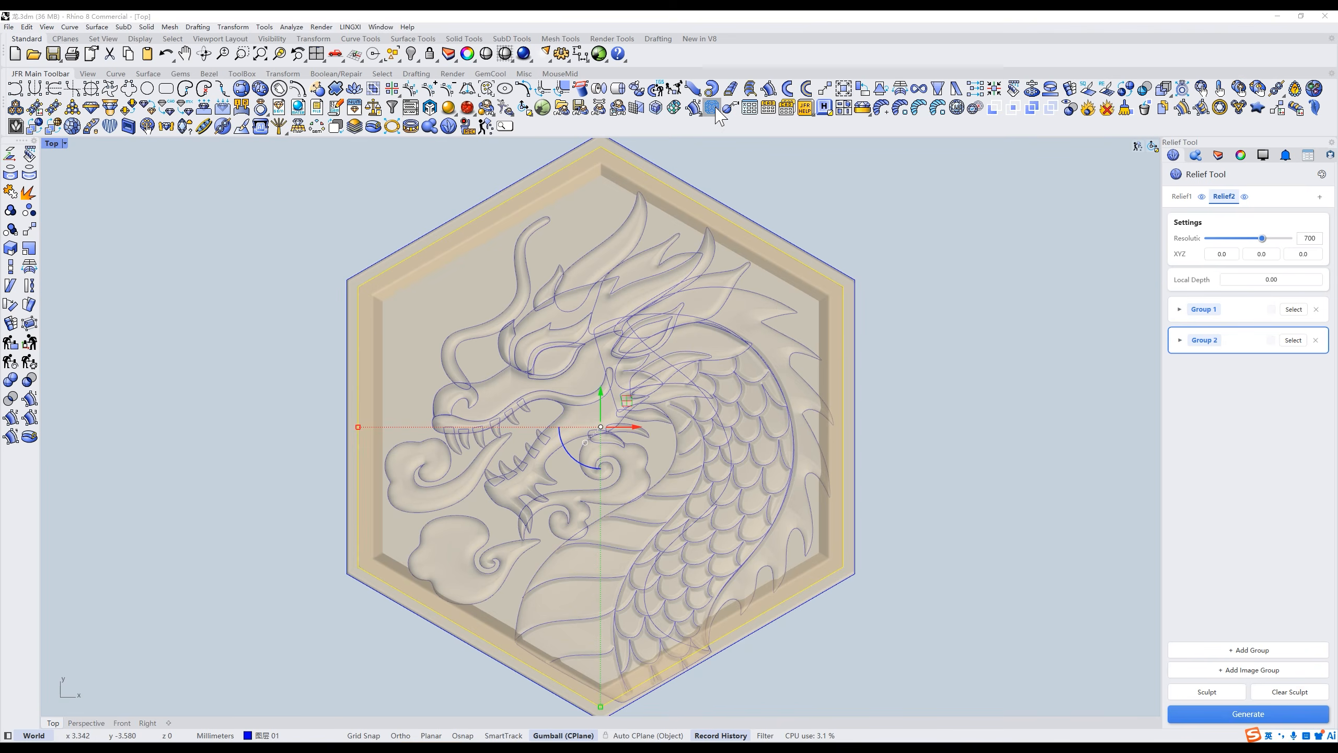
Fill the selected inner hexagon with a pattern of overlapping wave arcs.
scroll(1009, 397, up, 1)
drag(950, 471, 941, 471)
click(950, 578)
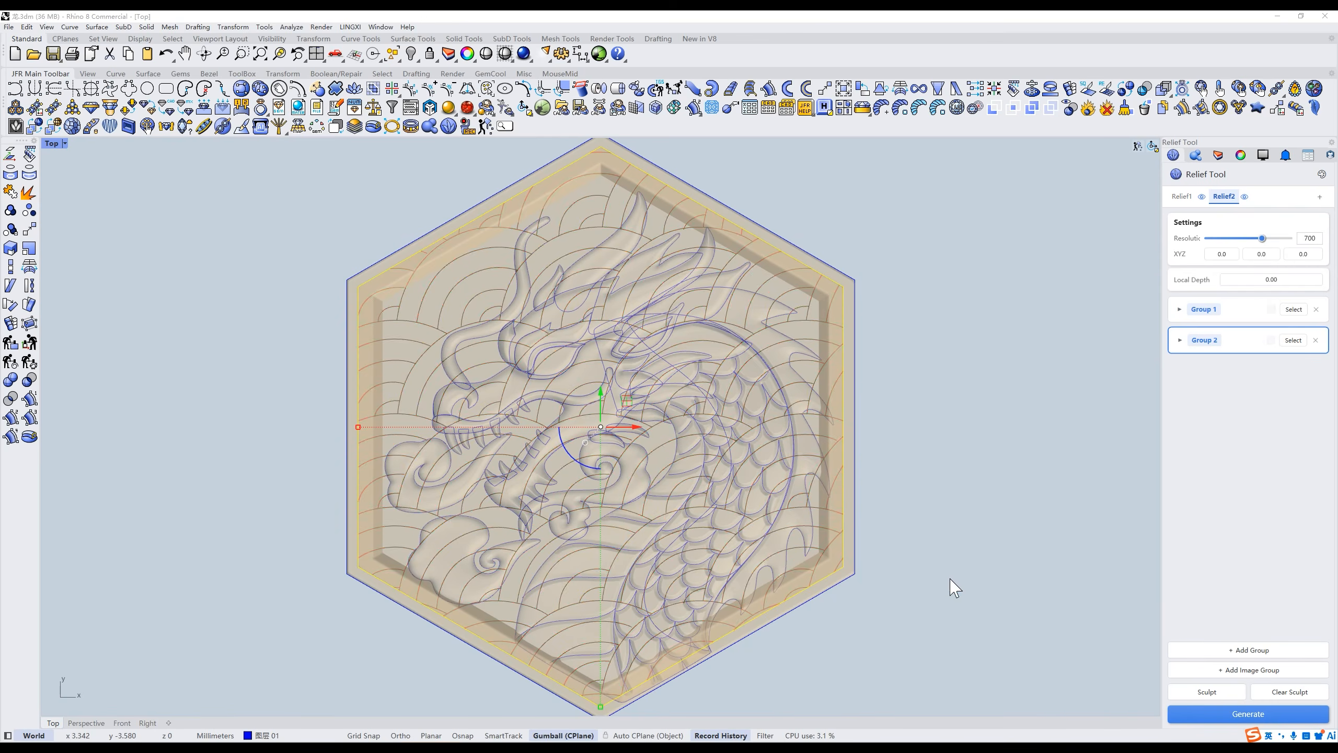
Add a relief group to Relief2 from the wave pattern curves and accept the sculpting on the Relief1 dragon.
click(1200, 648)
click(1202, 417)
scroll(1212, 364, down, 3)
click(1216, 350)
click(1298, 433)
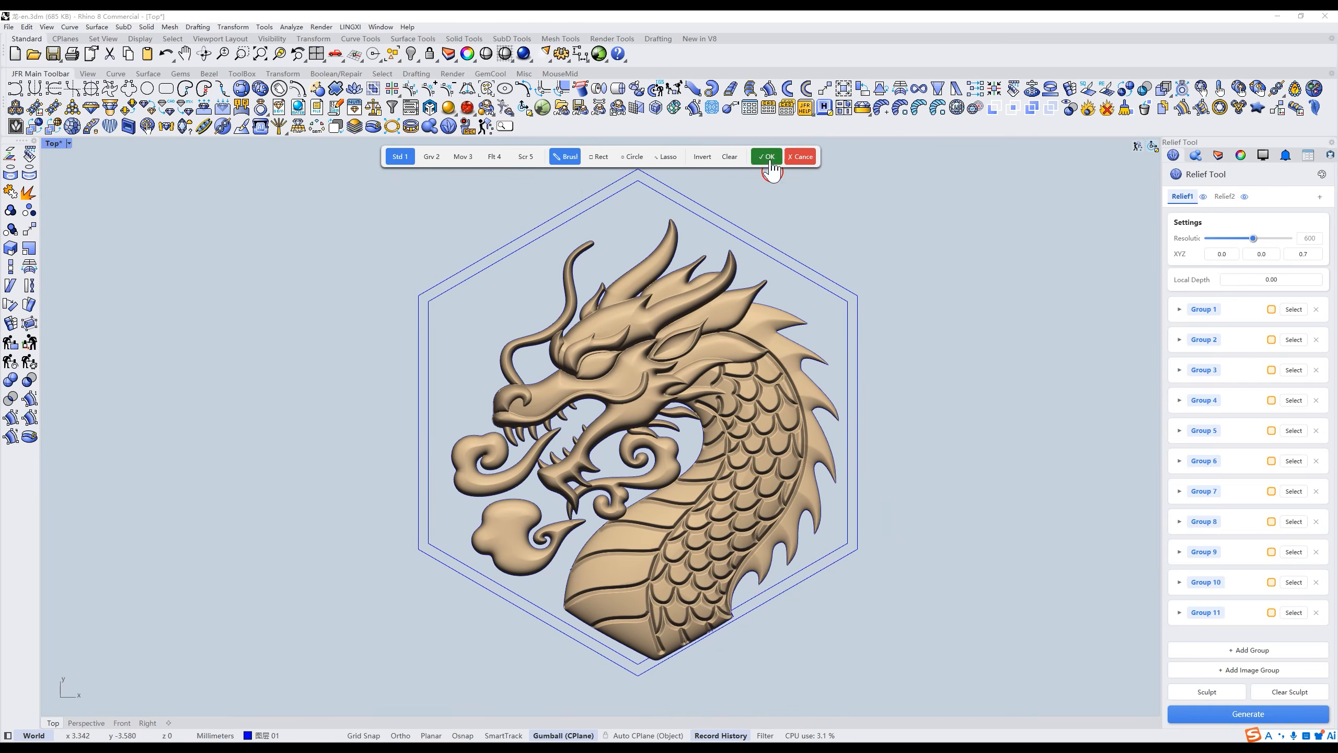
click(767, 157)
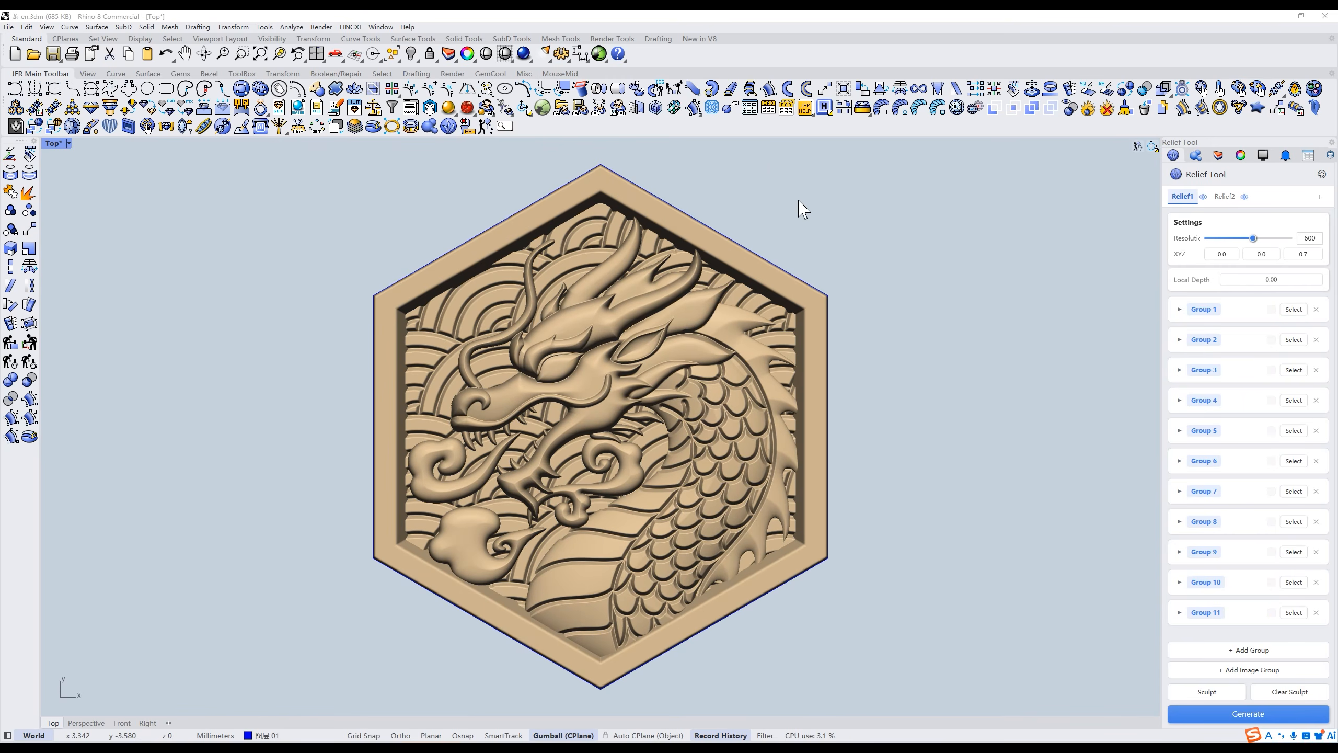
mouse_move(831, 217)
ctrl+shift+right_down()
mouse_move(875, 221)
mouse_move(807, 224)
mouse_move(840, 227)
ctrl+shift+right_up()
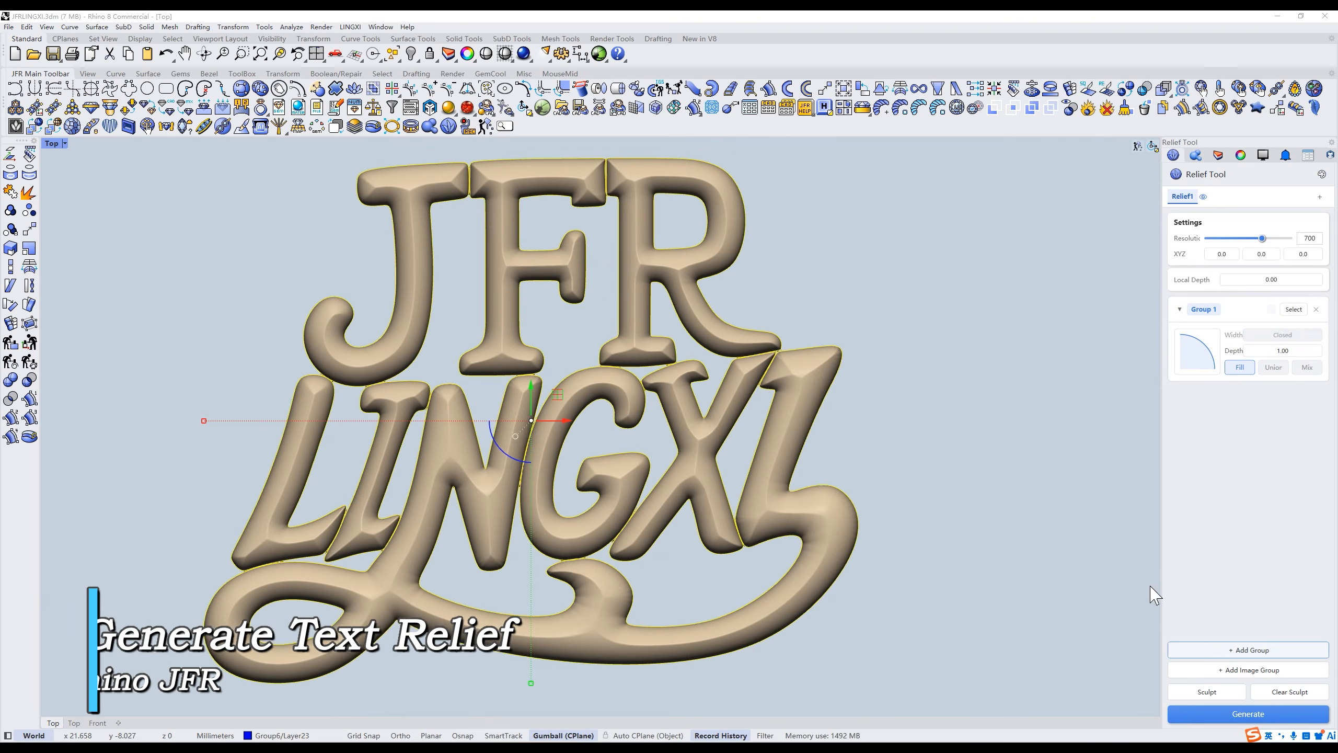
Apply the Ao2 profile preset to the text relief, reshape its points into a raised curve with a dip, and accept it.
click(1198, 351)
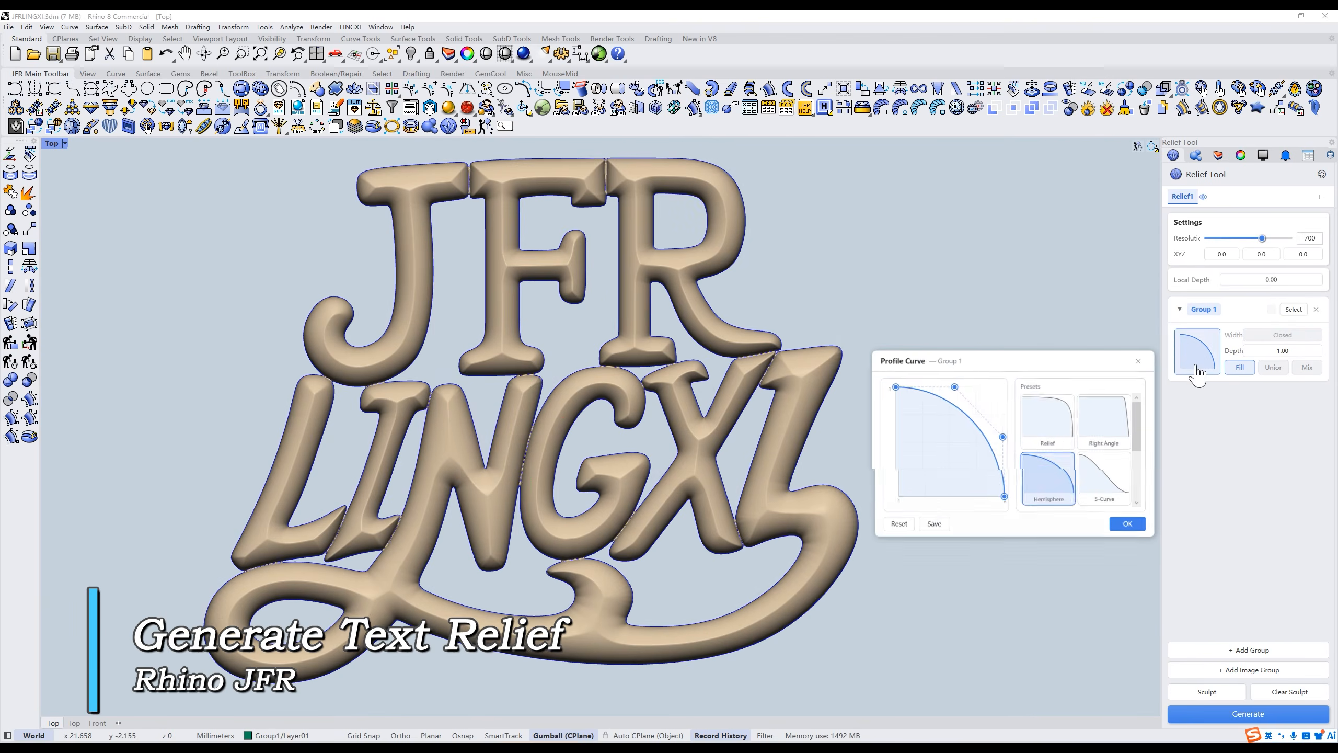
click(1124, 486)
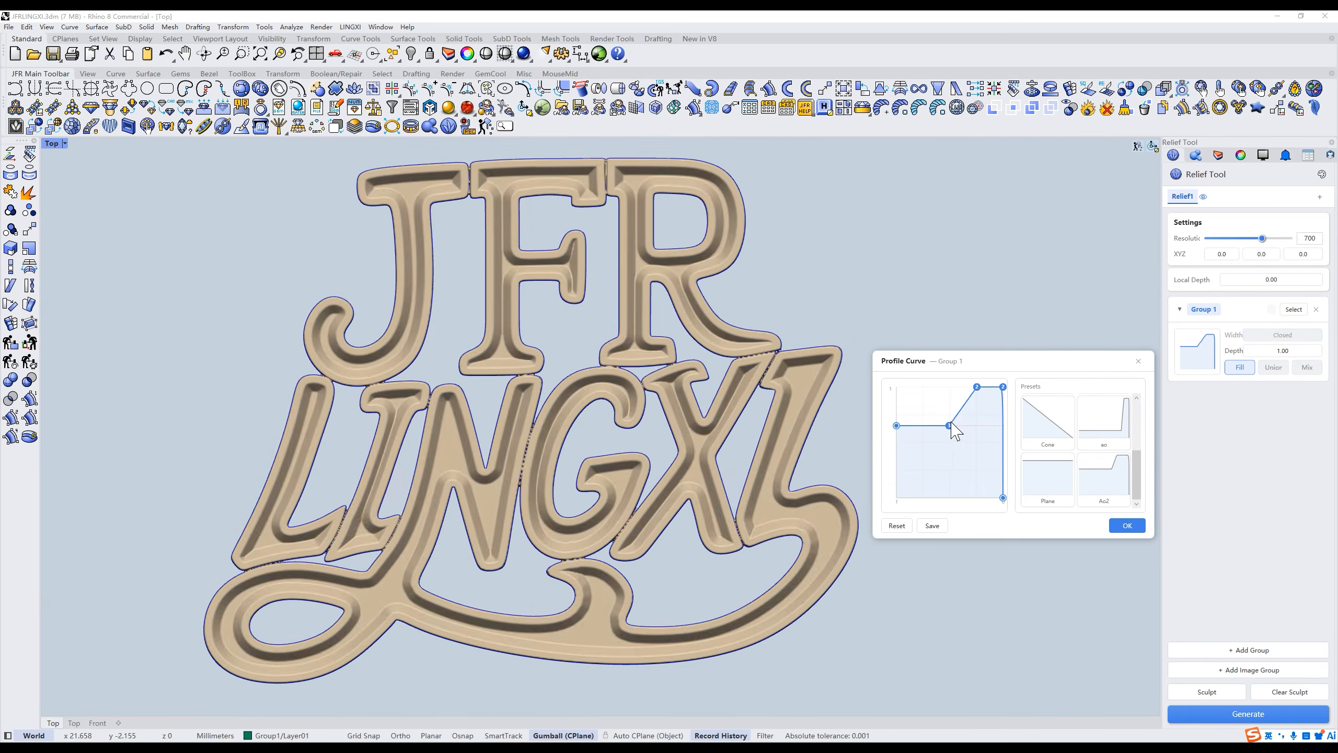
drag(898, 423, 949, 384)
click(964, 425)
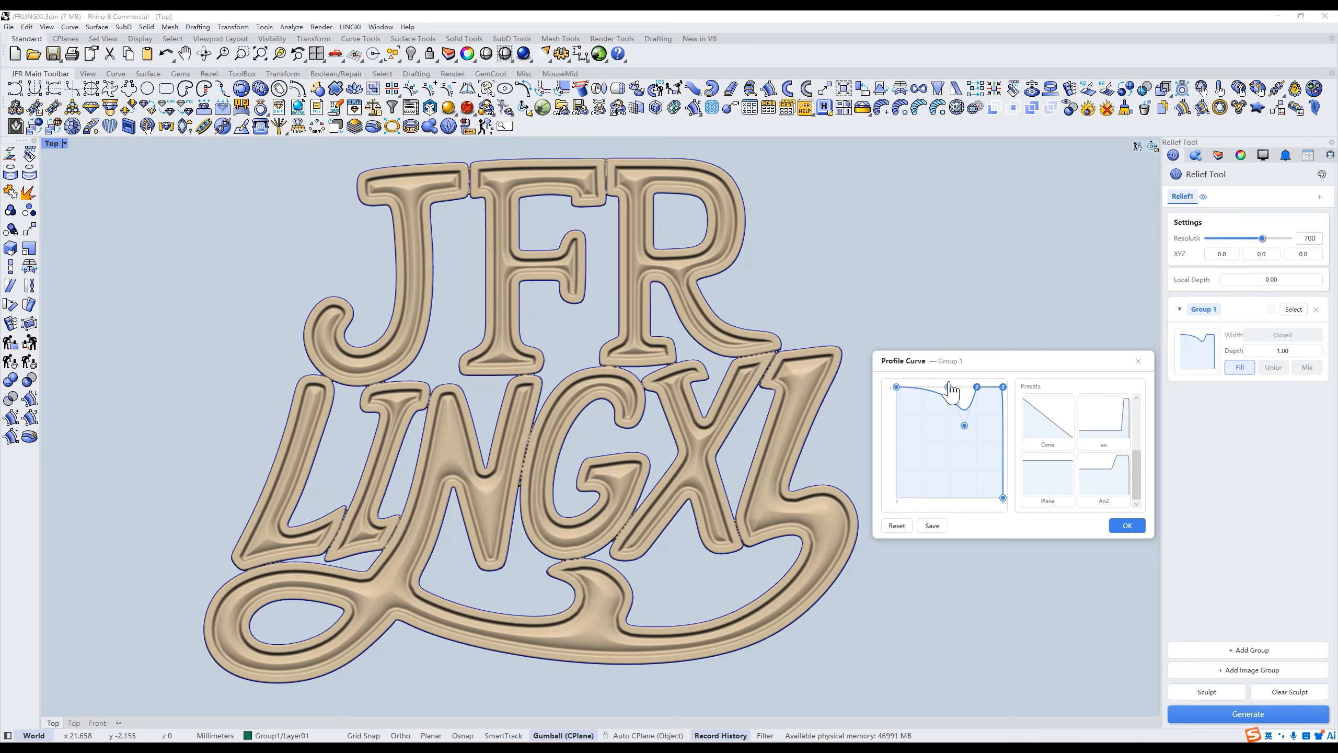
click(1117, 525)
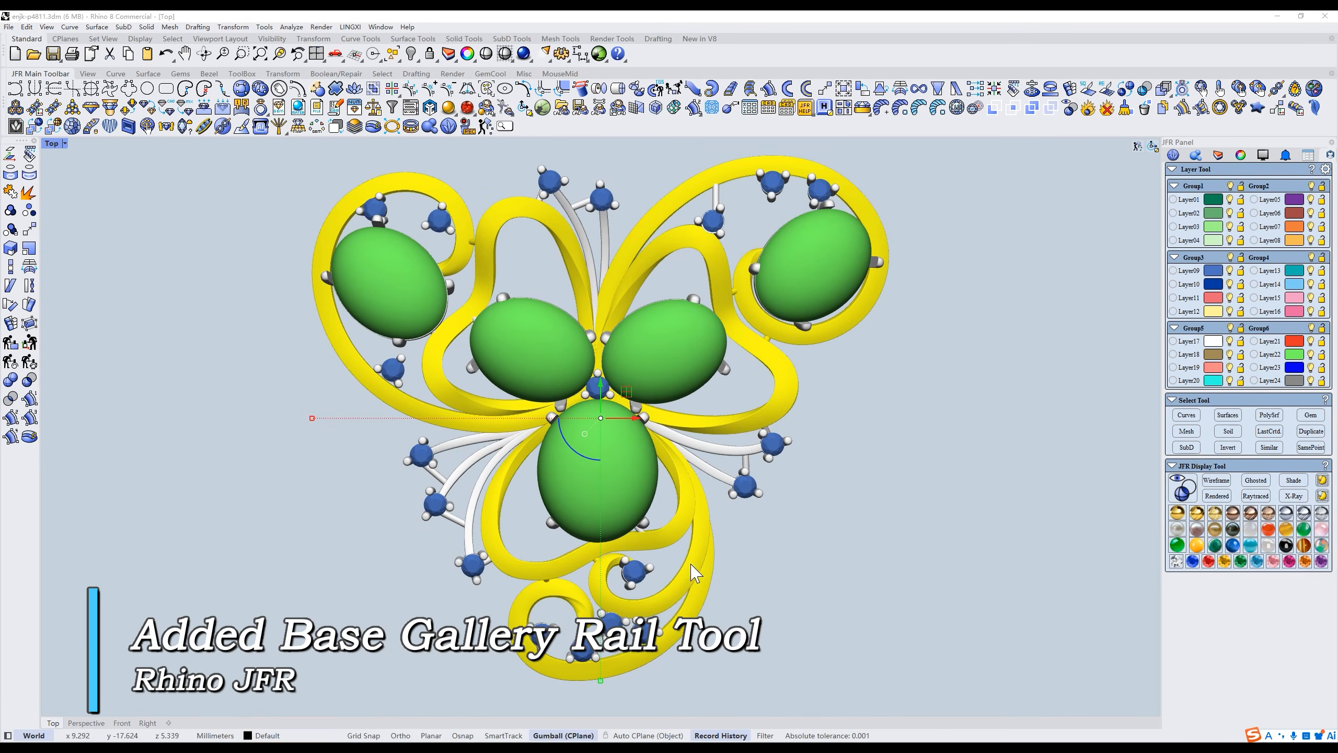
Generate an outline around the selected butterfly rails with the Outline Tool and set its curve tolerance to 0.98.
click(409, 129)
click(988, 293)
drag(1006, 340, 1051, 349)
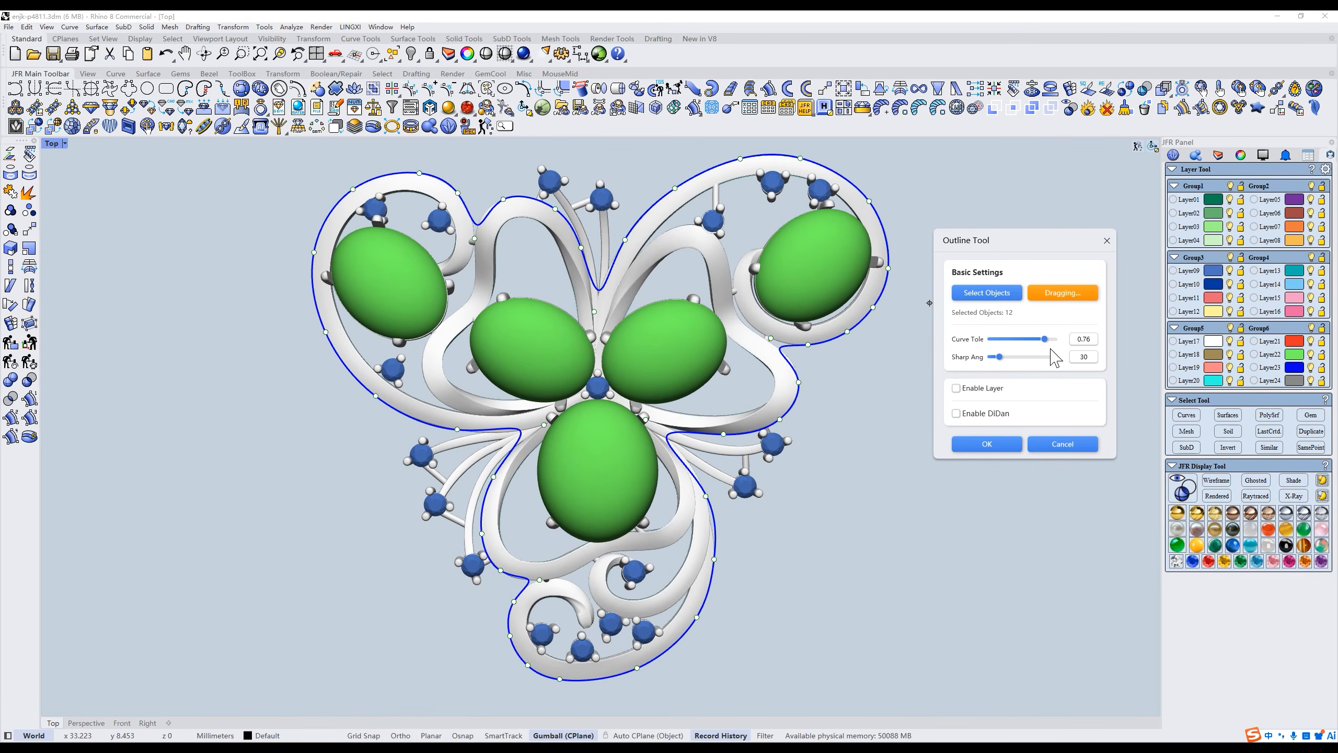
Adjust the outline's control points at the inner corners and lower side to follow the butterfly rails, and finish point editing.
scroll(753, 342, up, 5)
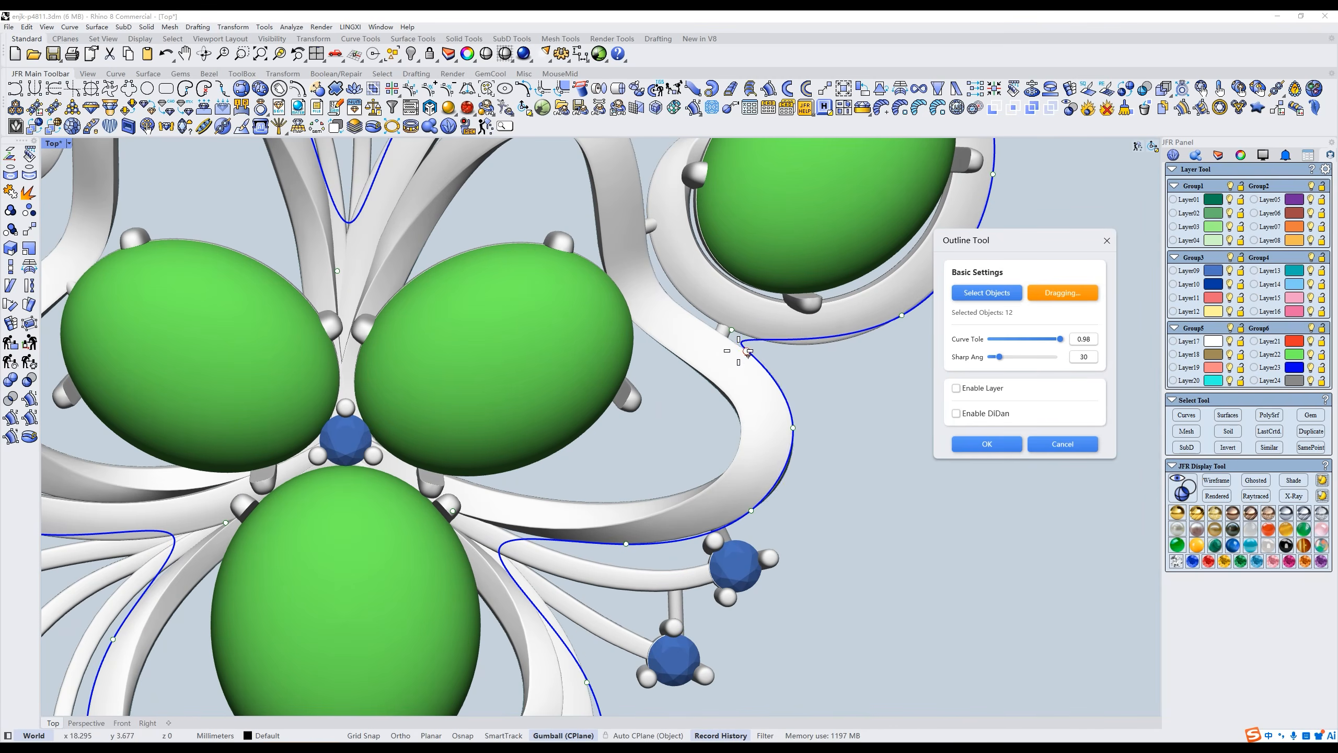
drag(792, 341, 805, 344)
right_drag(863, 395, 723, 525)
drag(762, 447, 778, 438)
right_drag(788, 259, 798, 459)
drag(633, 597, 645, 587)
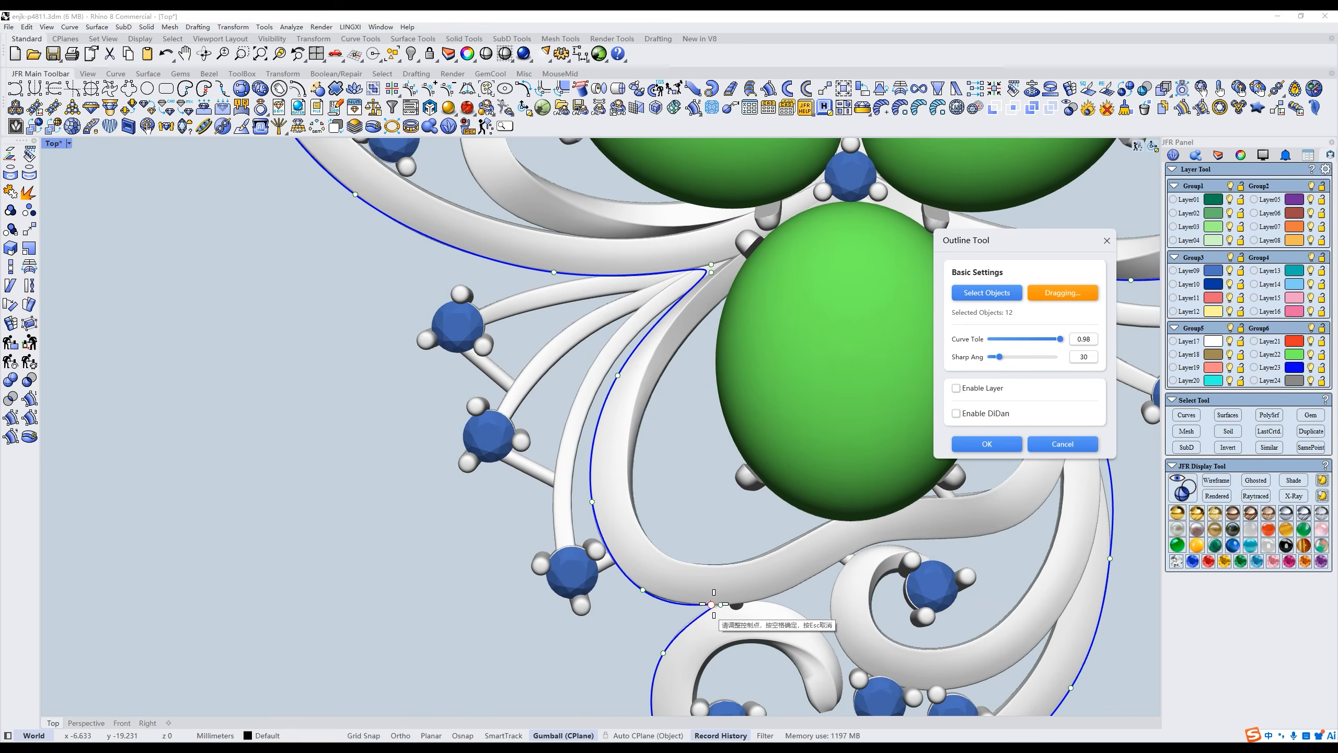
drag(712, 427, 714, 431)
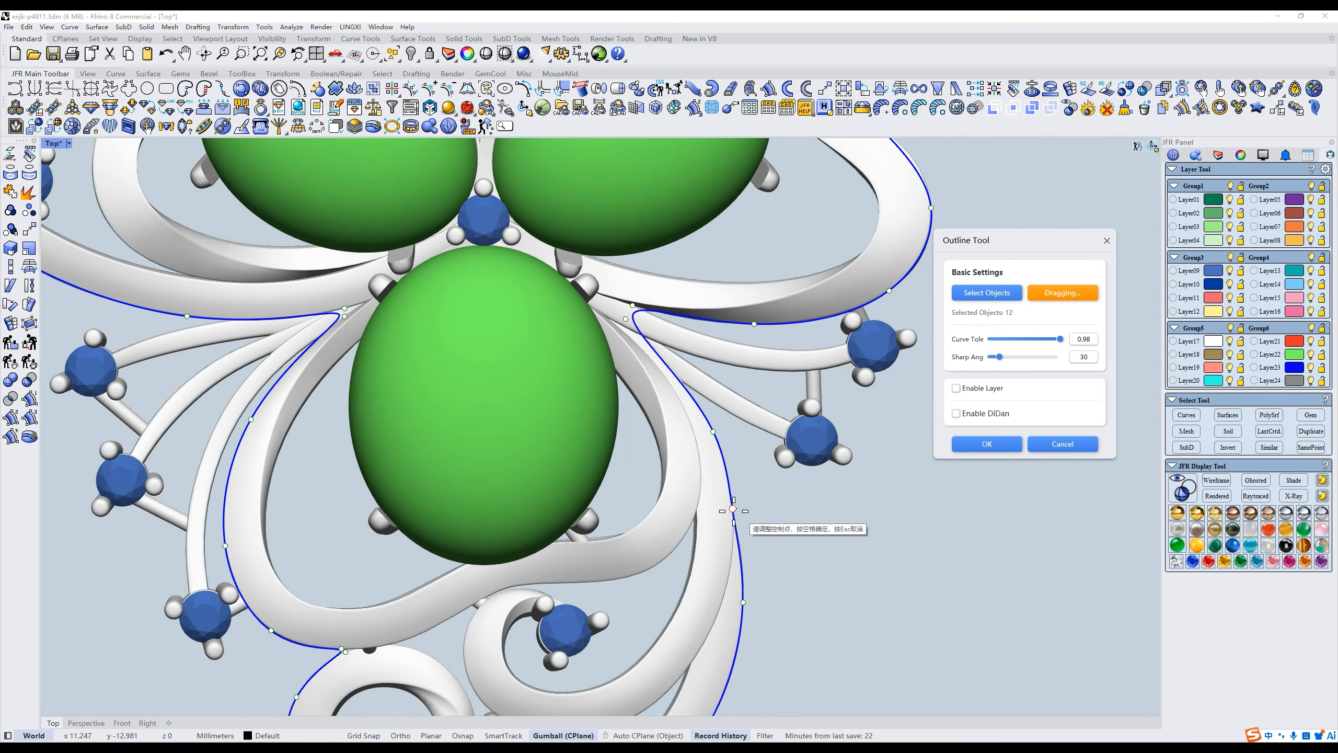
drag(734, 511, 734, 517)
right_drag(839, 391, 753, 566)
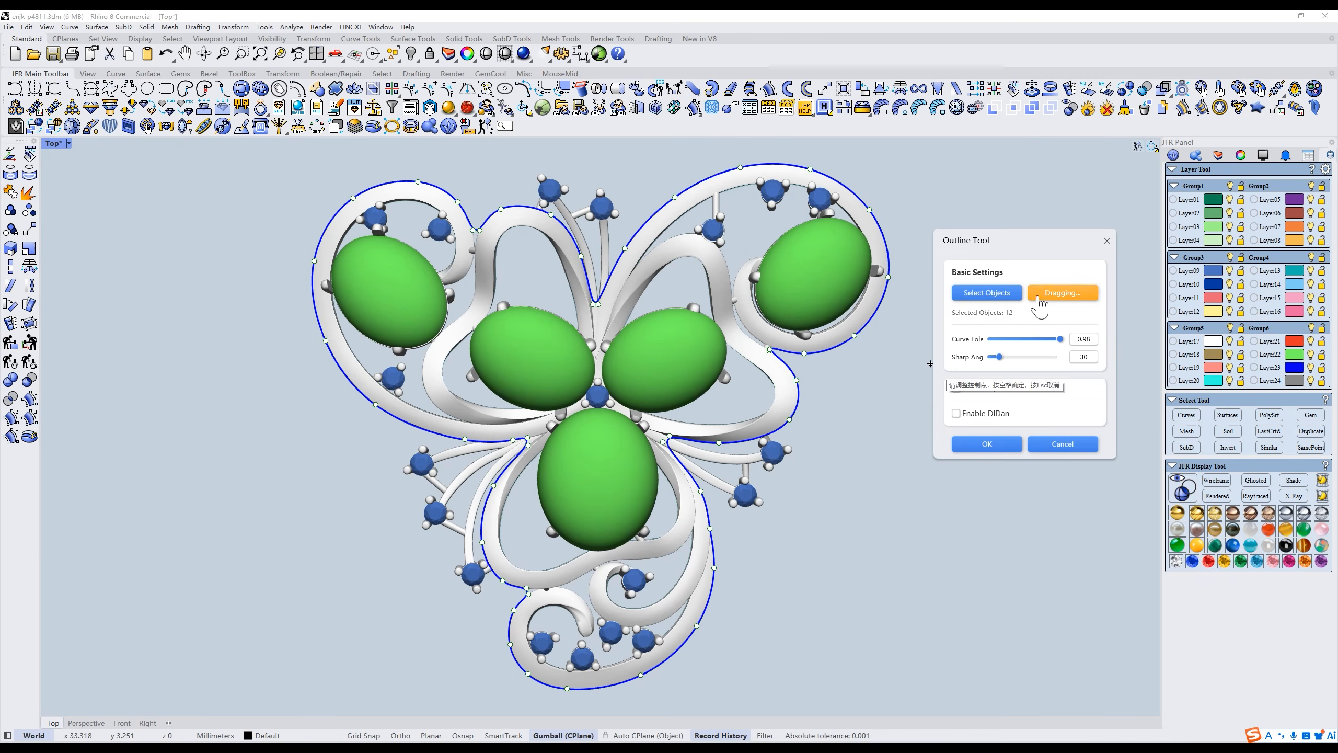
click(1039, 300)
Enable the base layer along the outline beneath the butterfly and set its inset to -0.44.
key(ctrl+F2)
right_drag(864, 271, 739, 264)
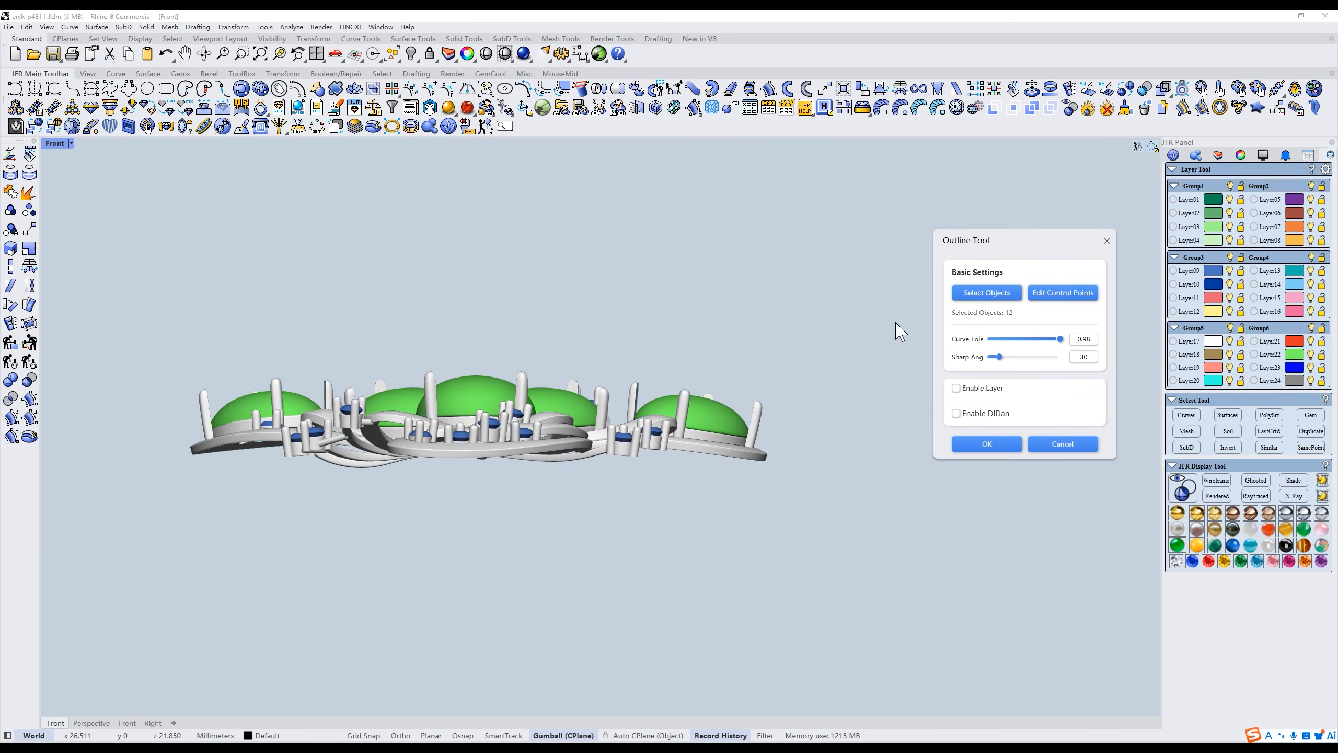
click(956, 387)
scroll(749, 469, up, 5)
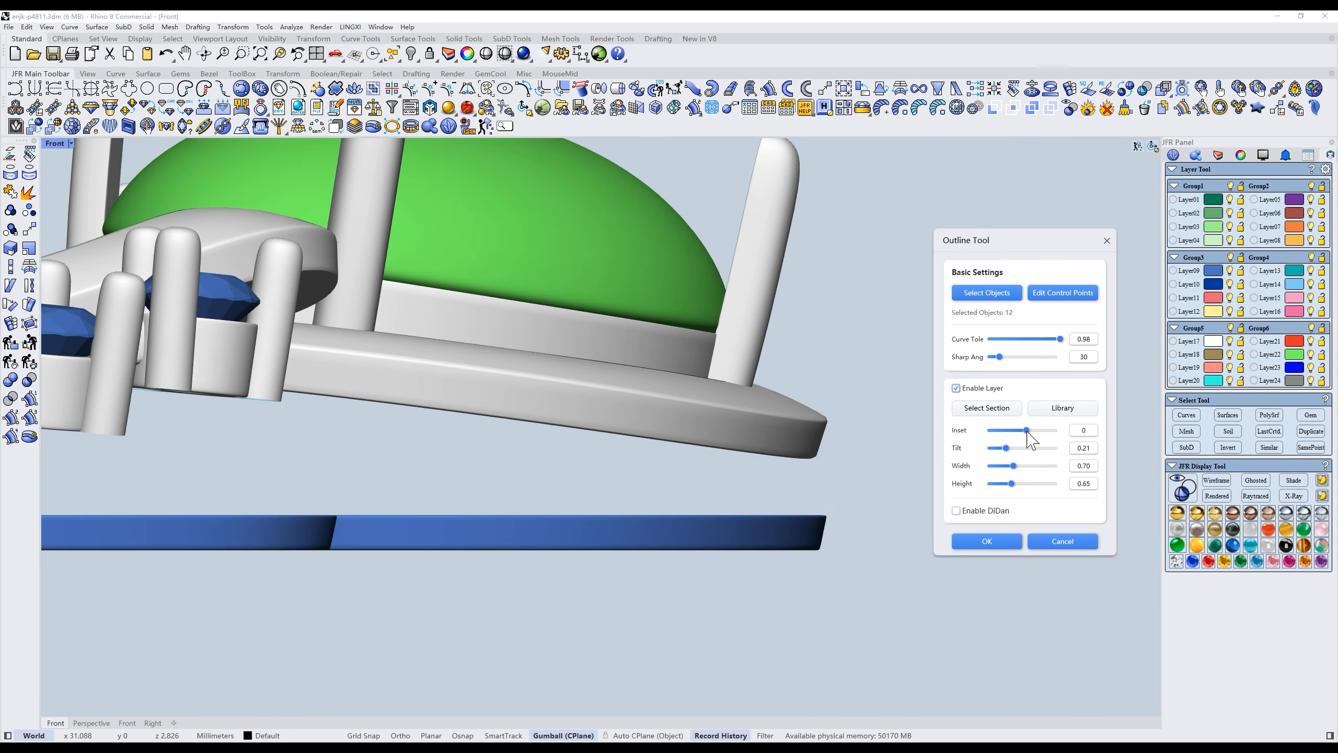
drag(1020, 431, 1018, 431)
scroll(870, 455, down, 8)
ctrl+shift+right_drag(870, 455, 809, 523)
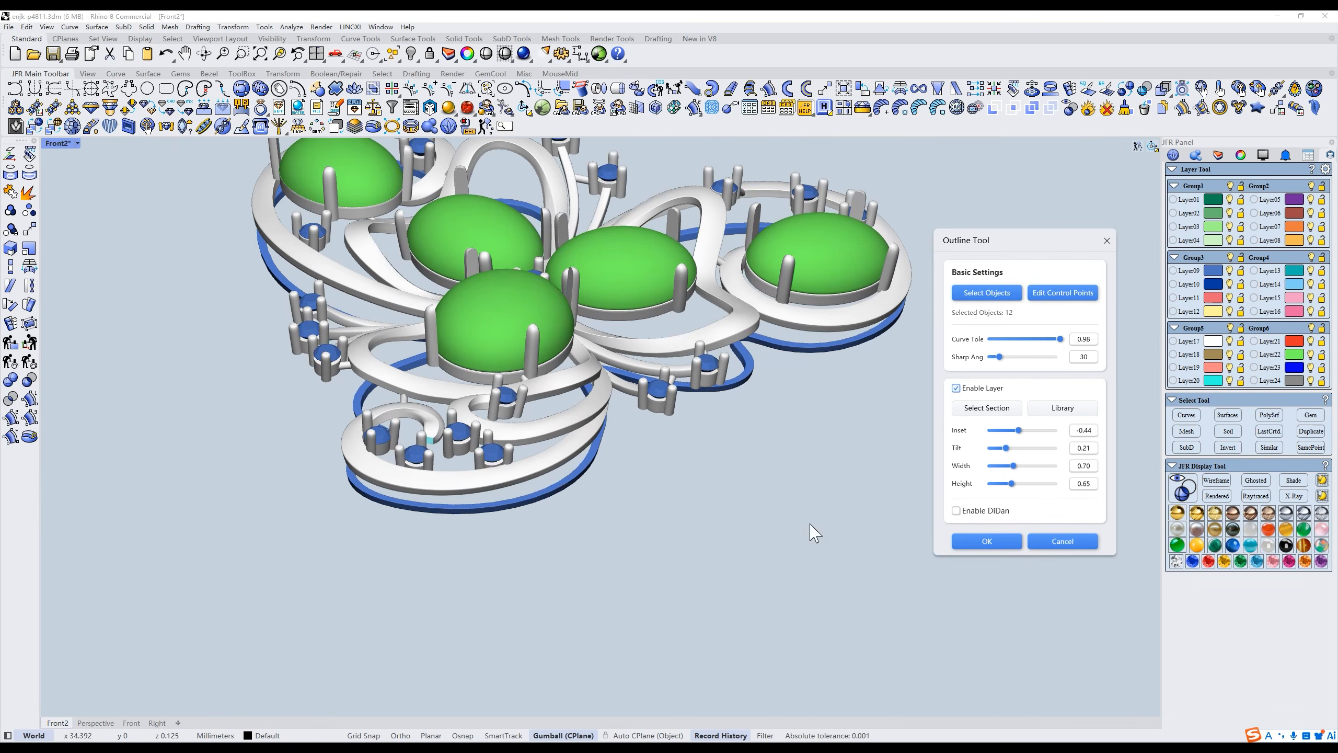
Enable DiDan, place one Standard support between the lower butterfly rail and the base layer, and adjust its width.
scroll(495, 450, up, 7)
scroll(498, 459, down, 3)
click(989, 512)
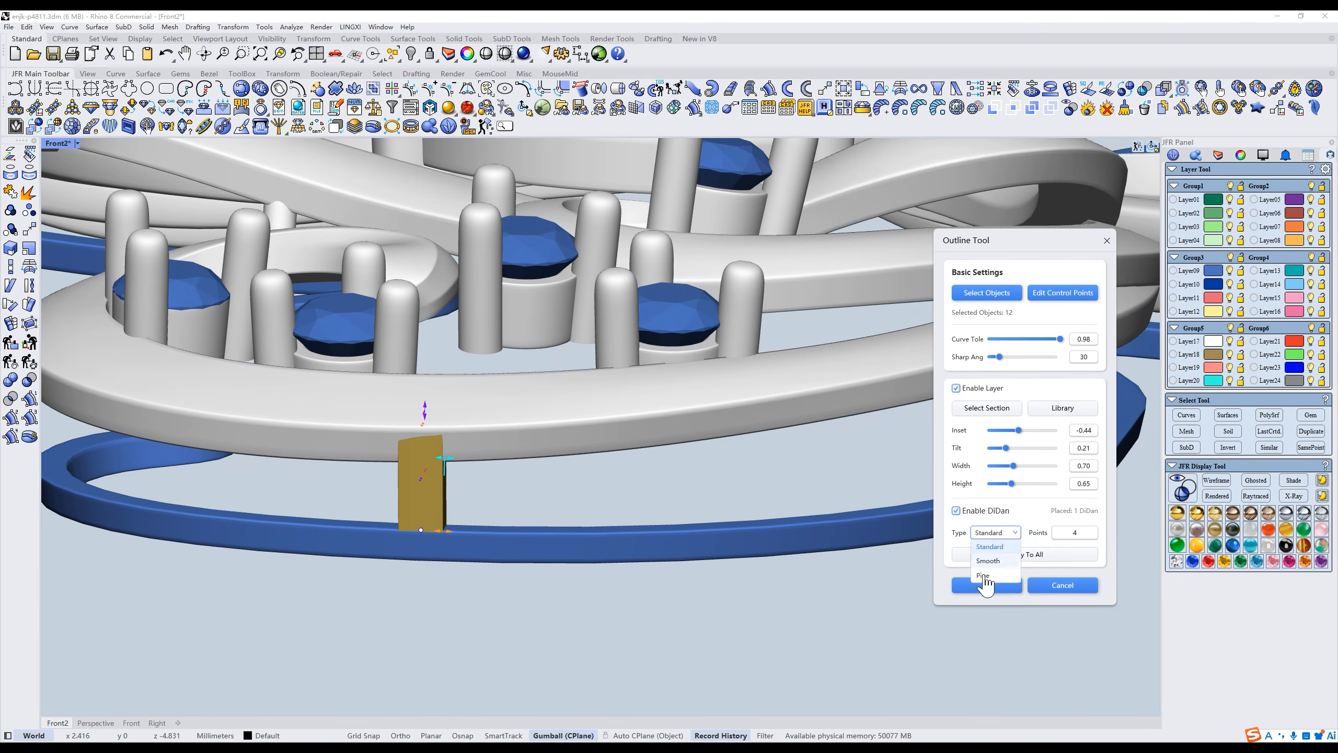
drag(446, 461, 502, 471)
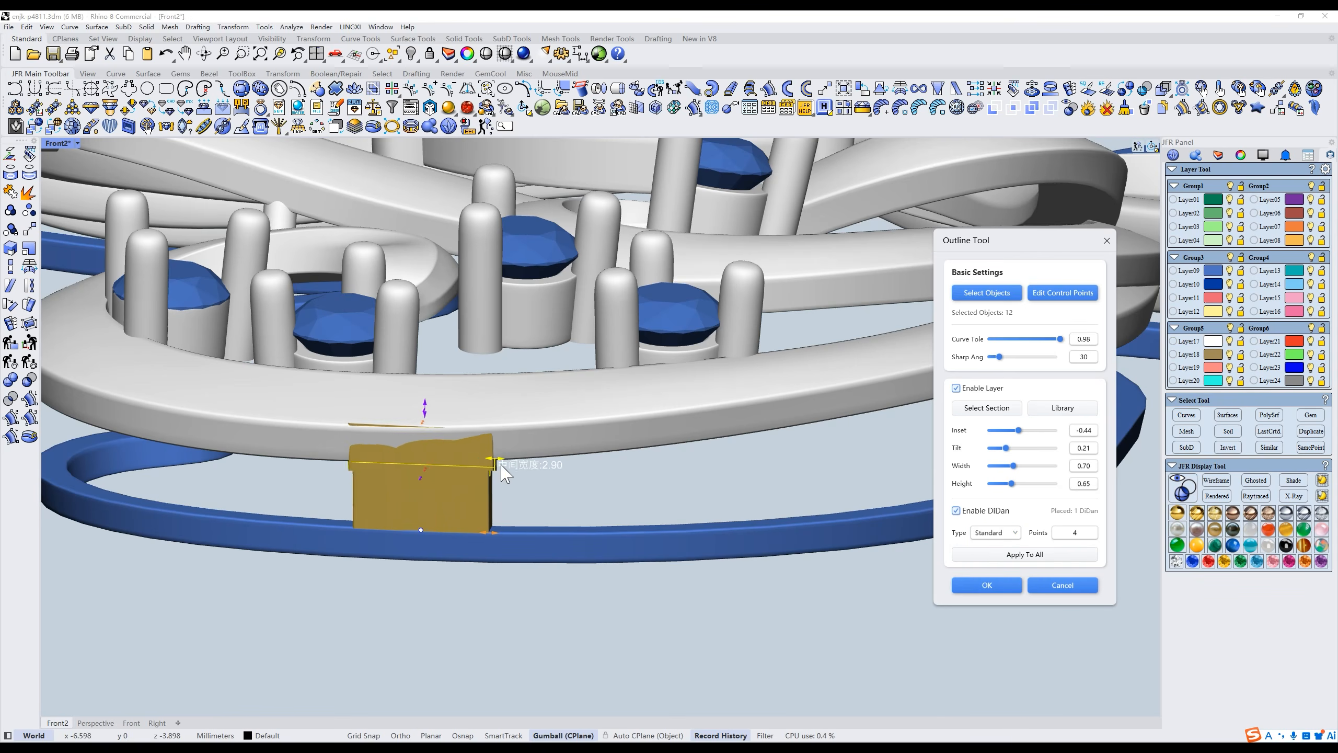
ctrl+shift+right_drag(452, 478, 688, 617)
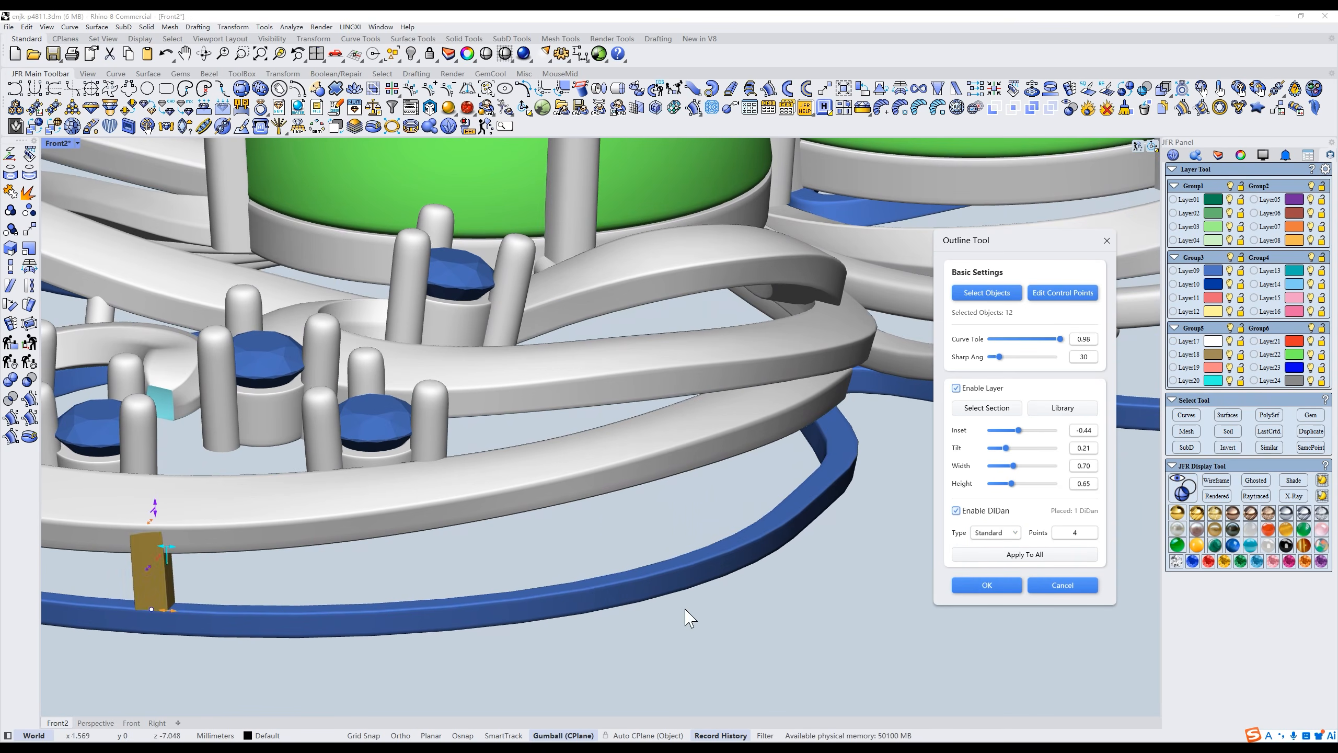
Place more Standard supports between the butterfly rails and the base layer, adjust their fit, and accept the outline.
ctrl+shift+right_drag(601, 594, 673, 561)
click(601, 596)
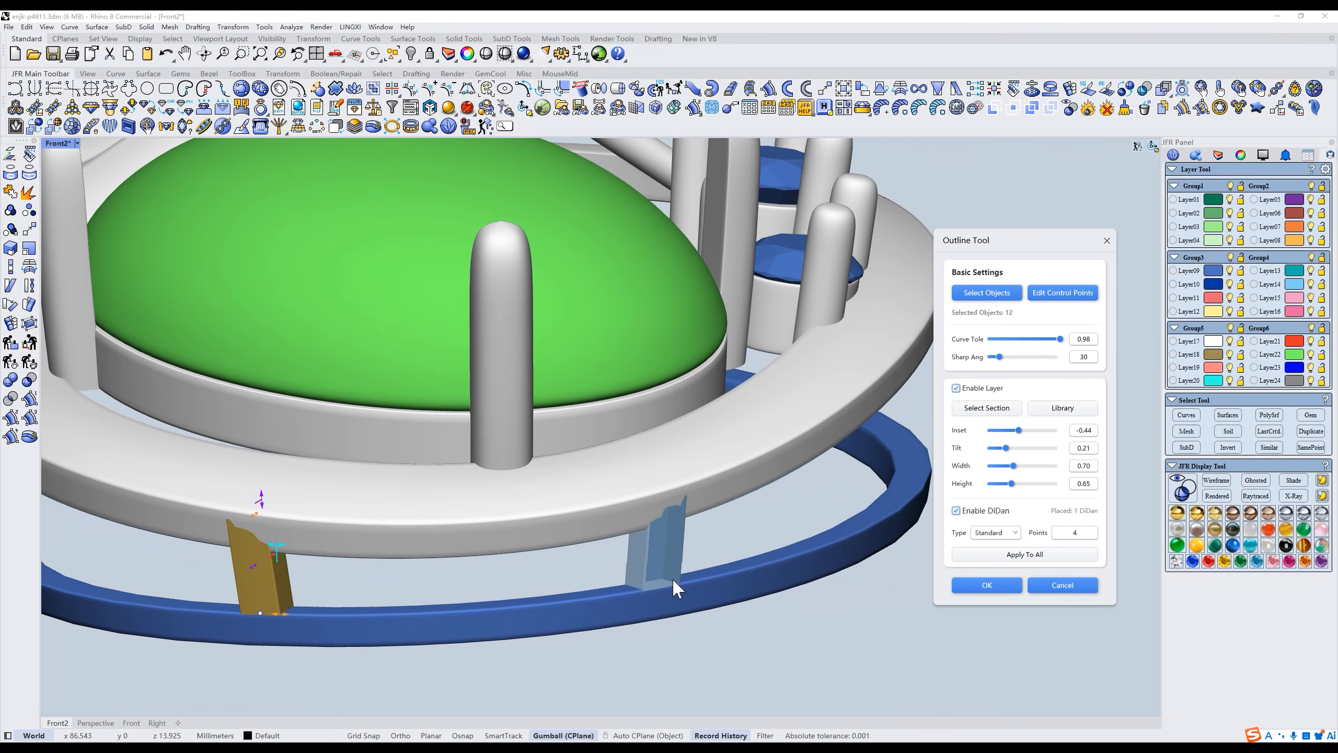
scroll(672, 577, up, 5)
drag(715, 561, 636, 567)
right_drag(638, 568, 775, 580)
drag(630, 510, 625, 512)
right_drag(759, 547, 725, 544)
scroll(727, 551, down, 10)
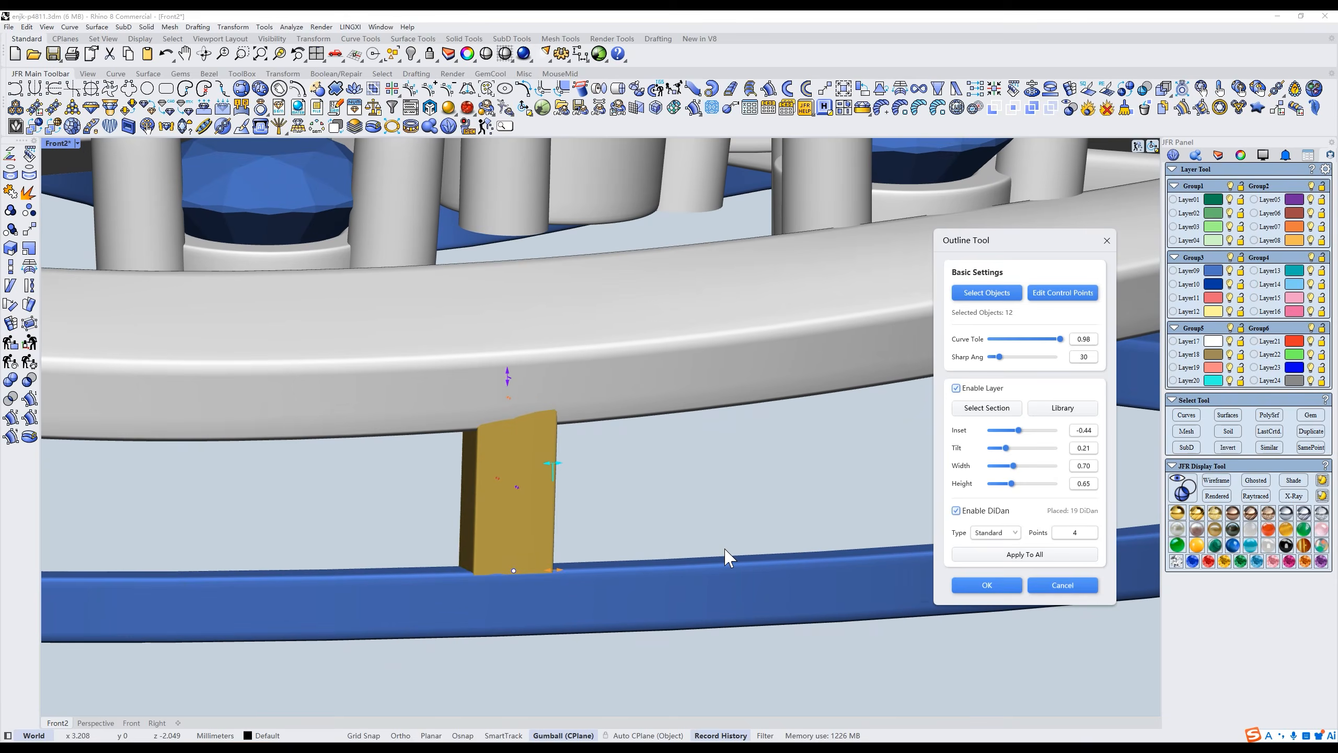
click(987, 584)
Inspect the supports and base layer beneath the butterfly from the side and at an angle.
key(ctrl+F2)
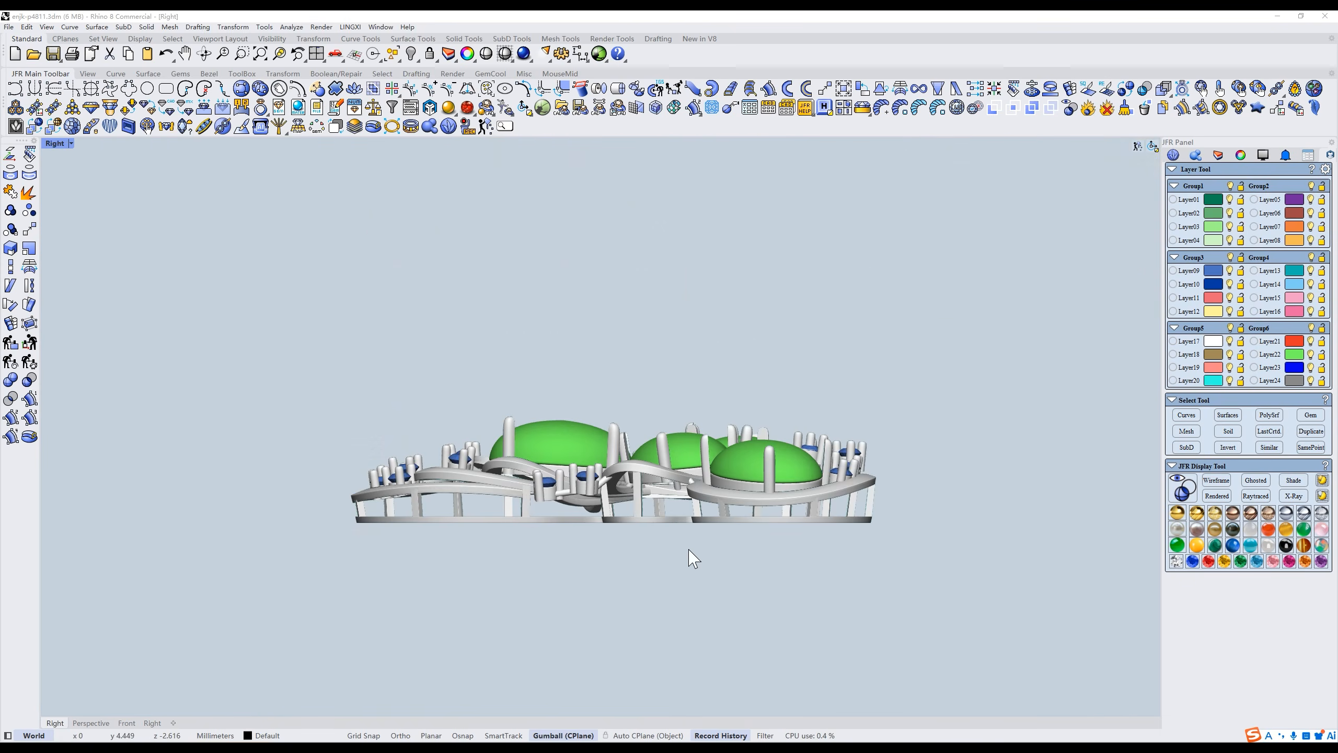
right_drag(664, 548, 814, 672)
key(ctrl+F1)
right_drag(829, 544, 888, 541)
key(ctrl+F1)
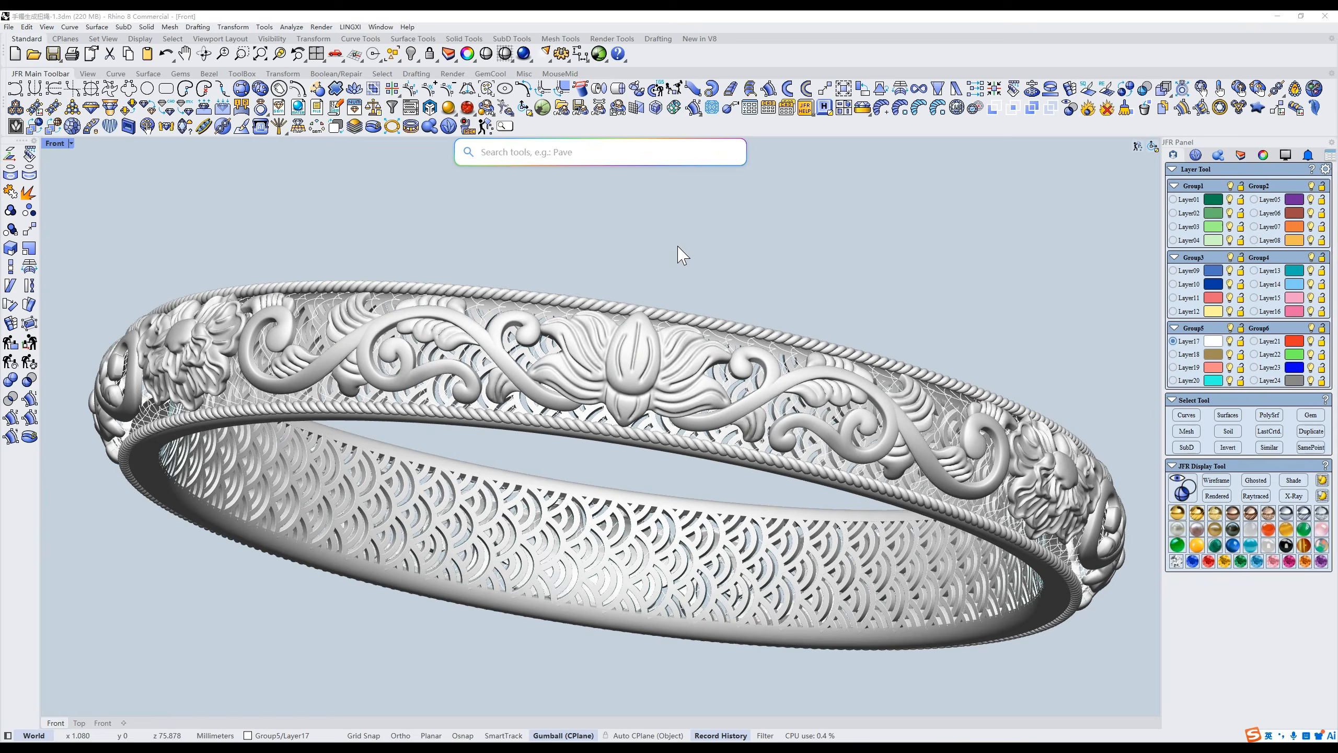
Select the bracelet's base lattice curves, search the tools for "rope", and start Mesh Rope.
scroll(678, 247, up, 4)
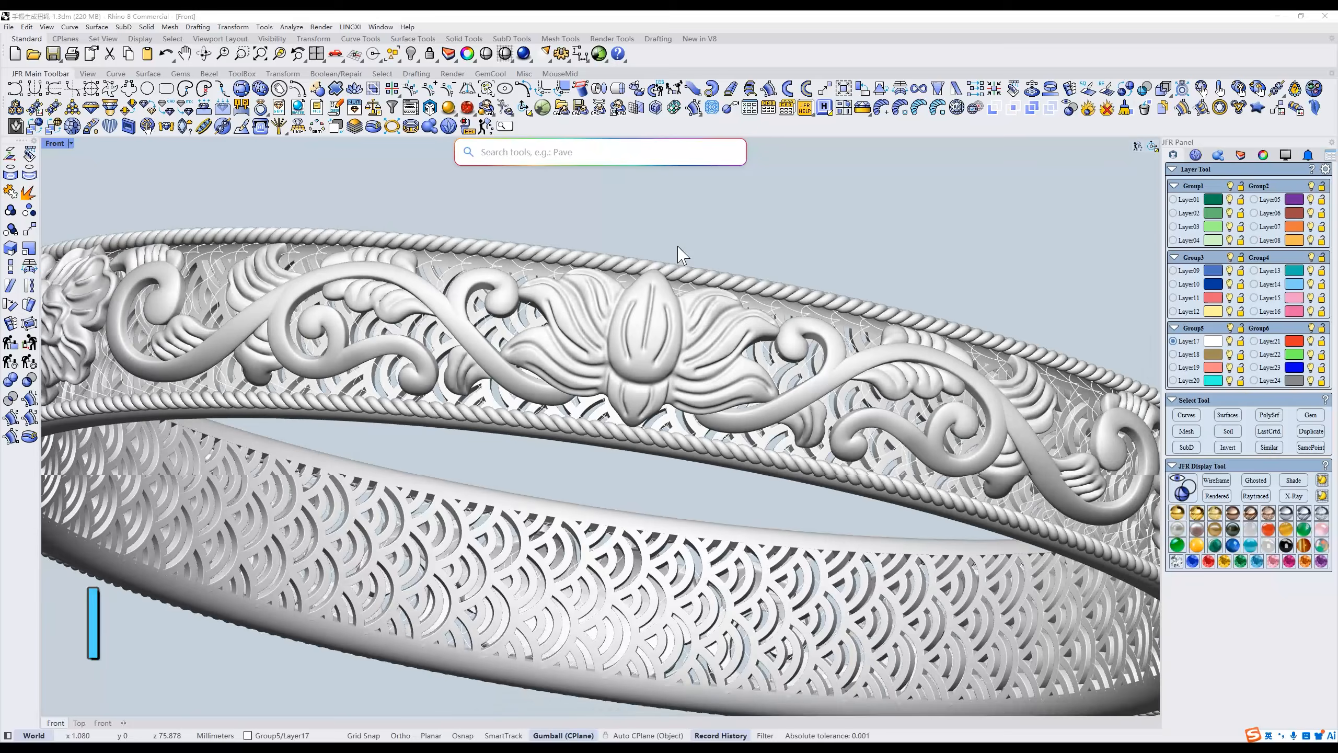
click(669, 282)
click(583, 153)
text(rope)
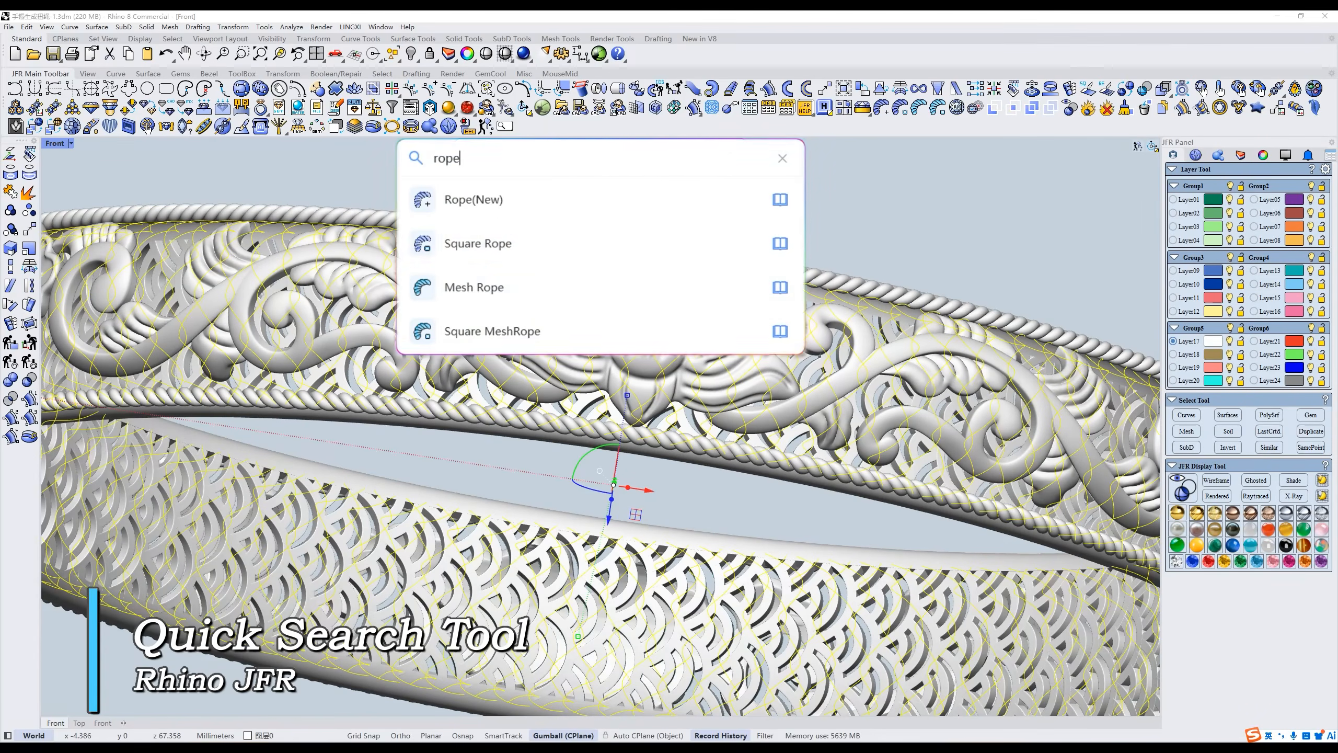
click(572, 290)
Generate twisted mesh ropes along the bracelet's lattice curves, adjust the rope size, and accept them.
click(970, 326)
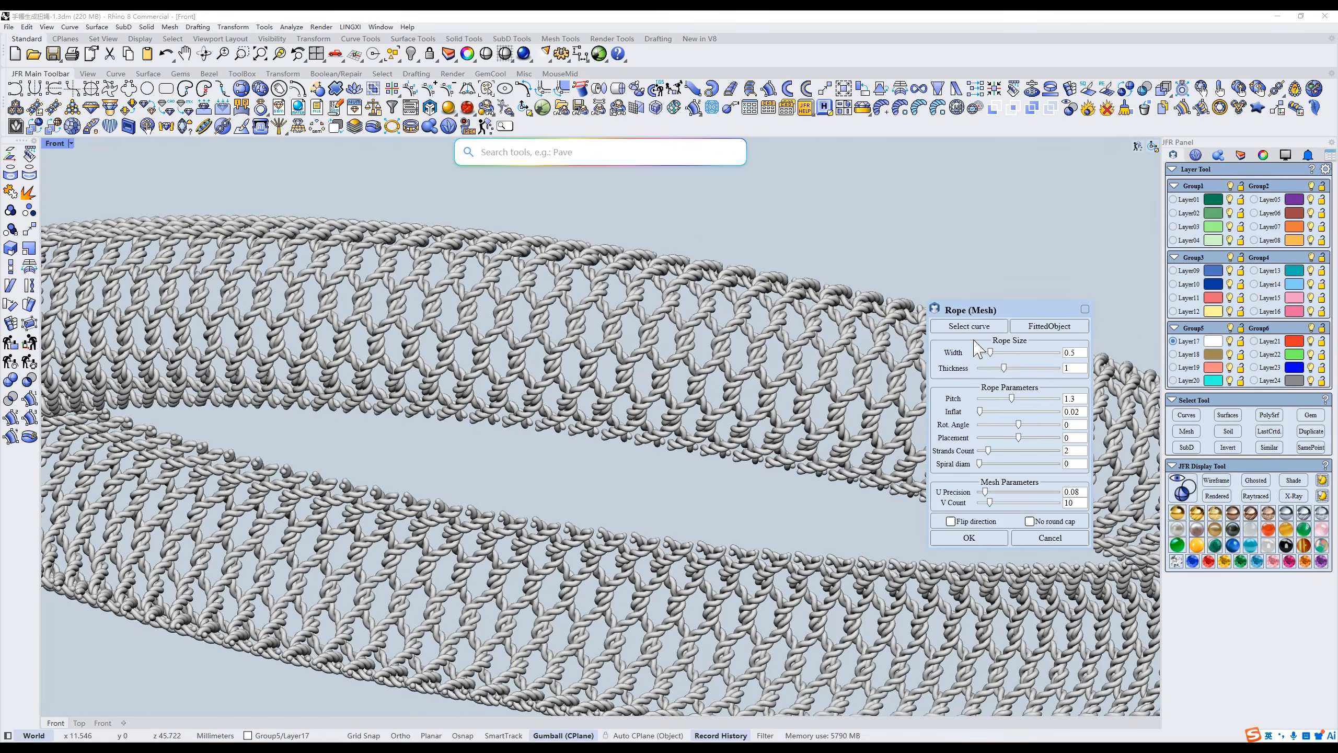
mouse_move(990, 352)
mouse_down()
mouse_move(1006, 363)
mouse_move(990, 361)
mouse_up()
click(962, 538)
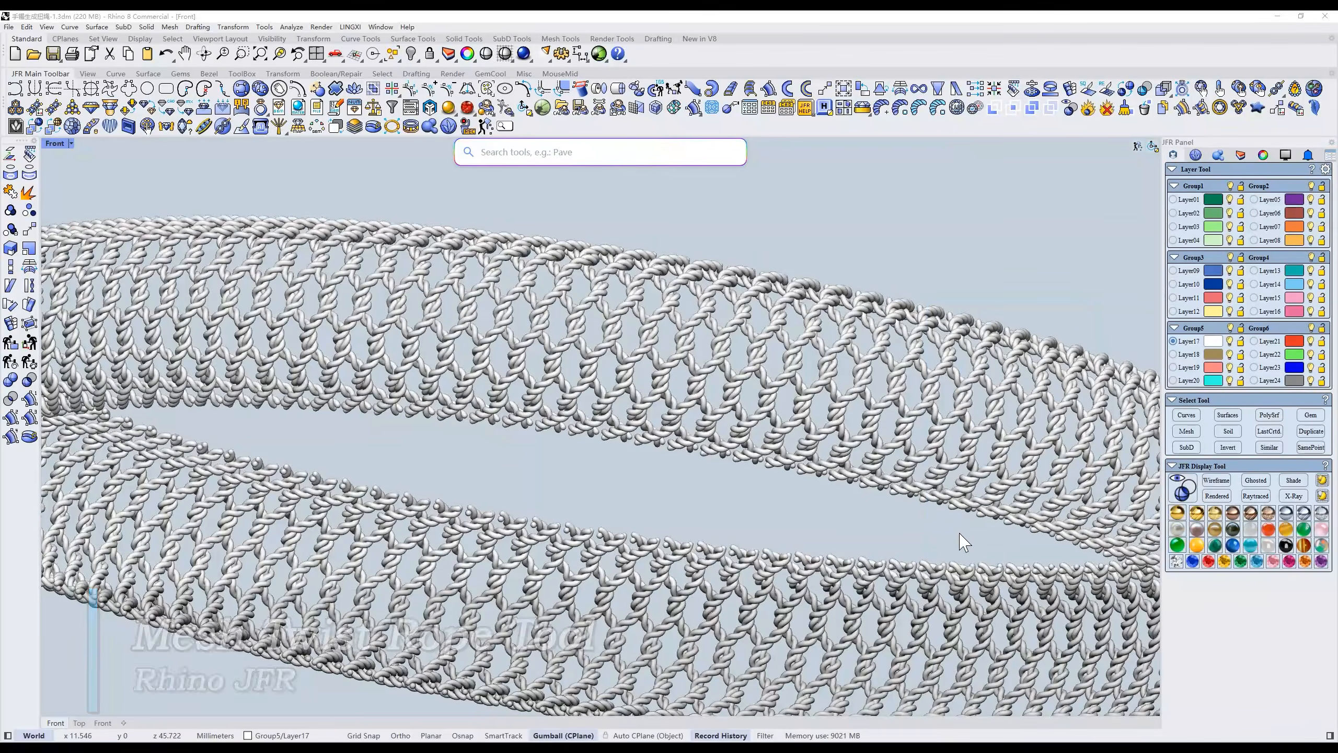
click(961, 508)
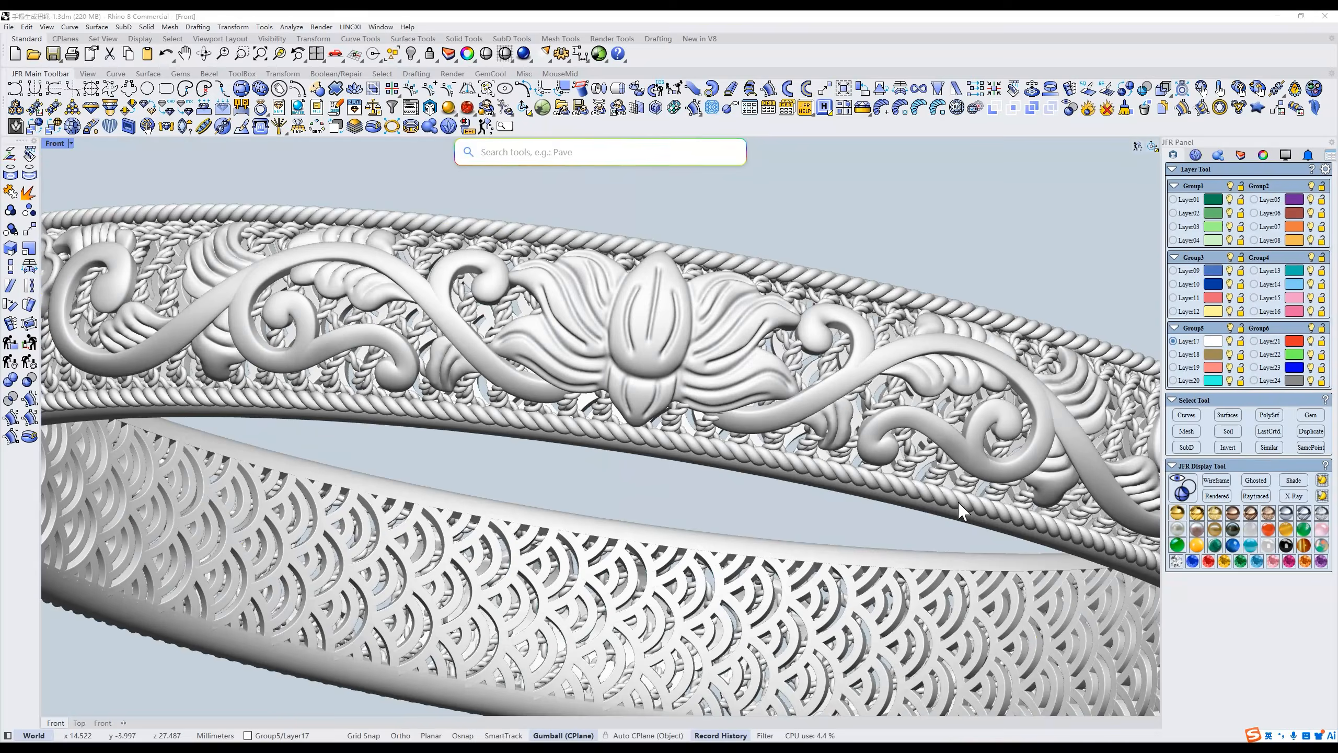
scroll(961, 509, down, 5)
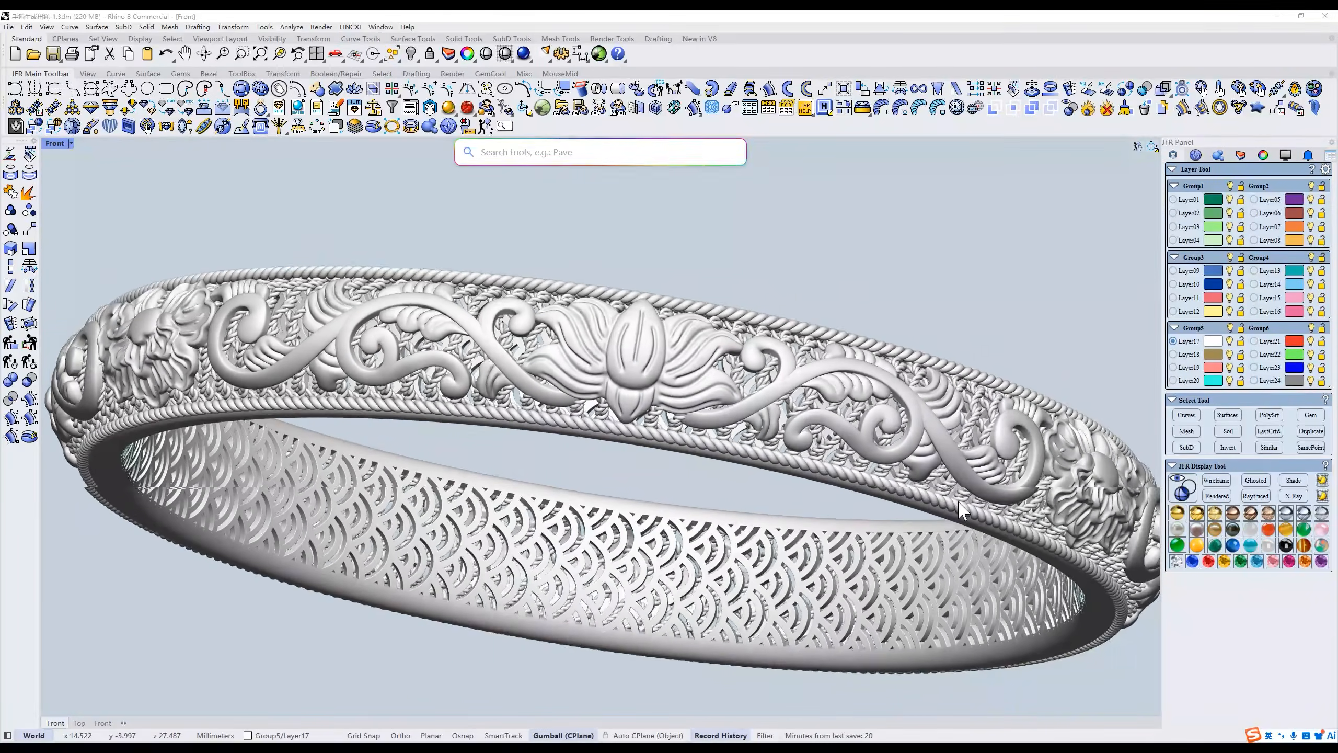
Find the "auto save" setting and enable Save Reminder with a 5-minute interval.
text(auto save)
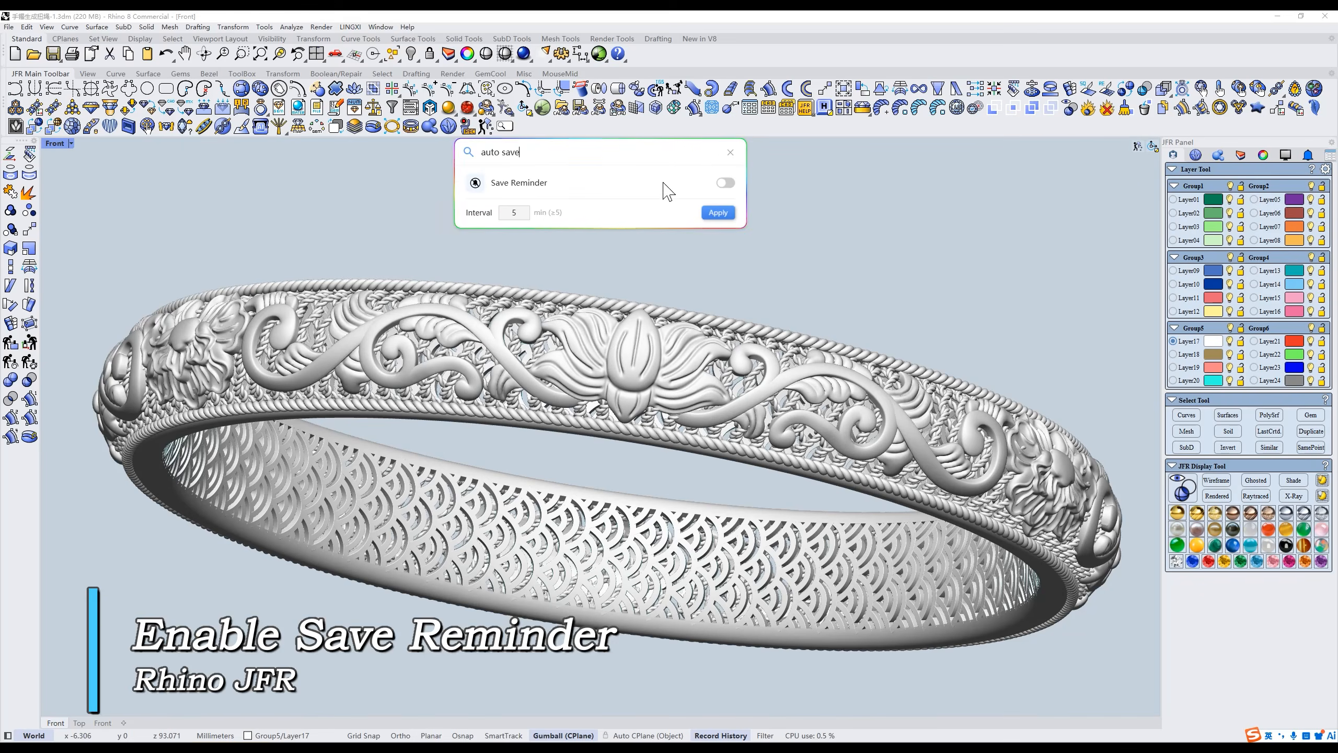
click(726, 182)
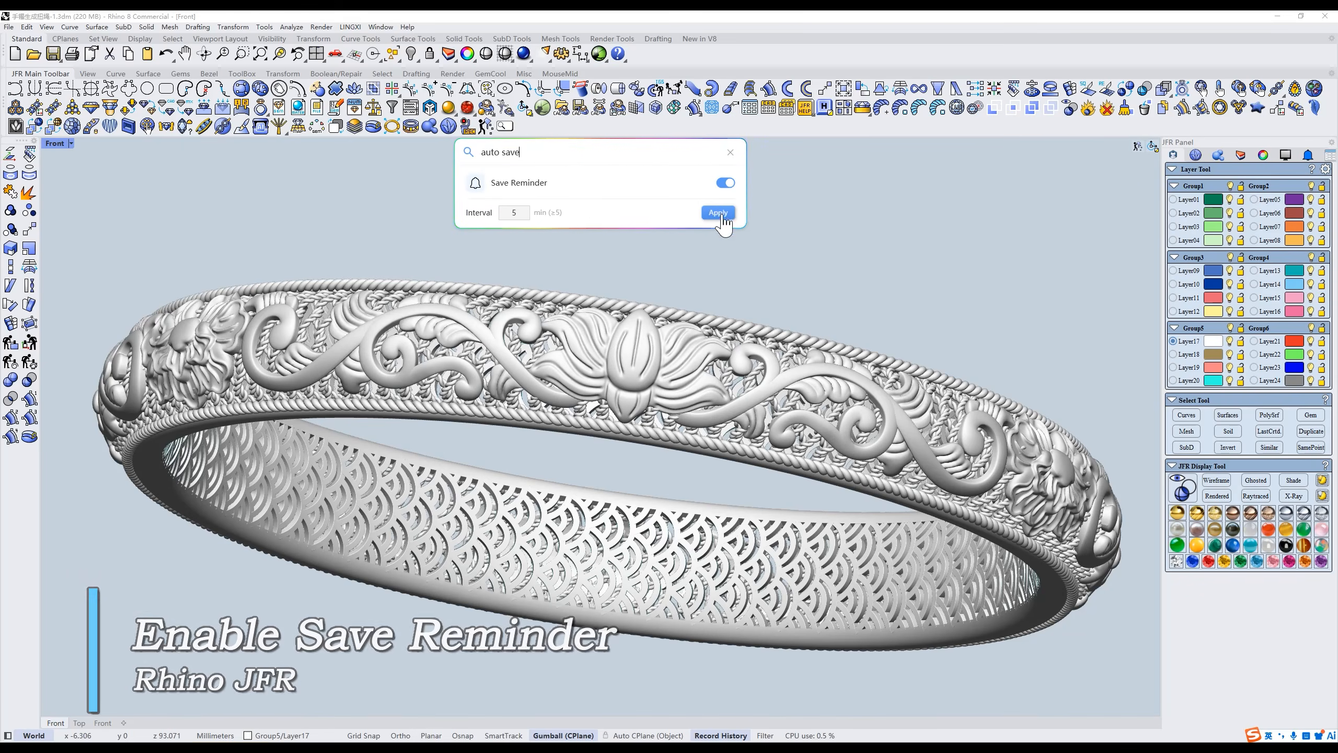
click(731, 153)
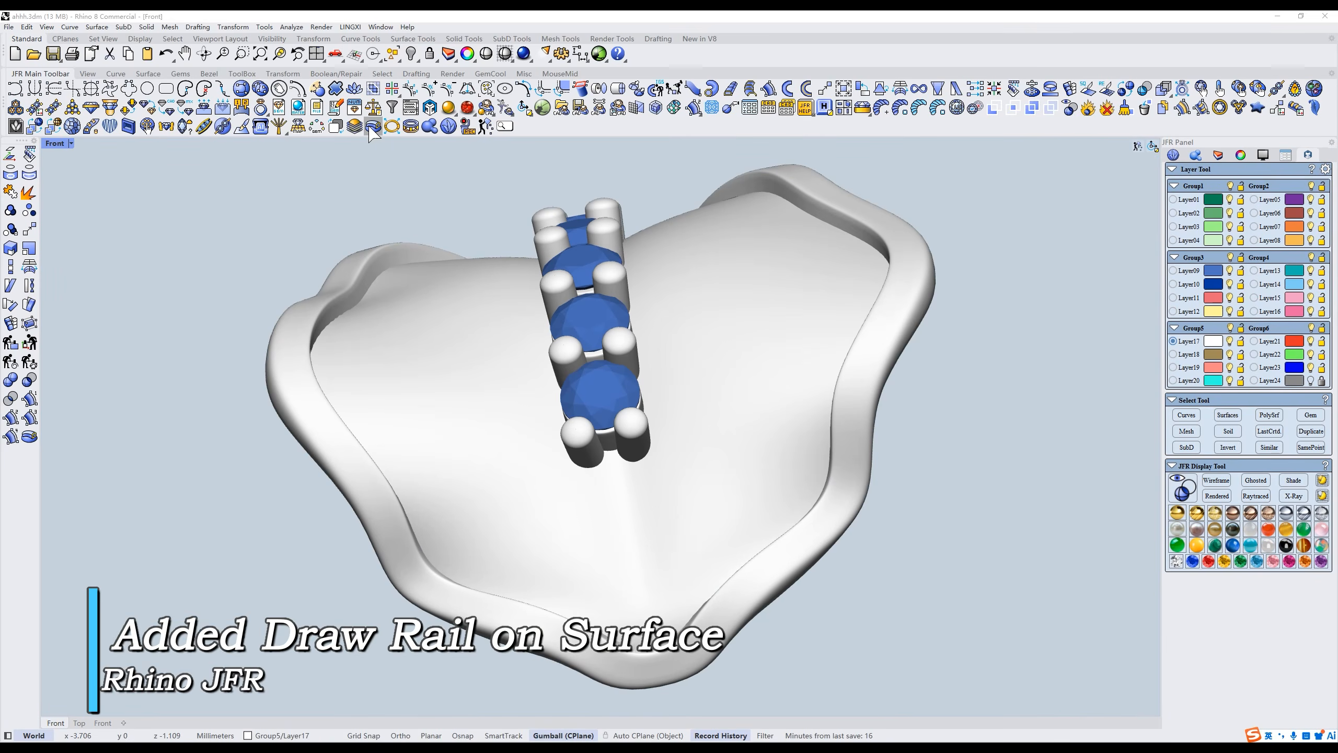
Draw a scroll-shaped rail on the petal surface from the lowest stone into an inward curl and refine its control points.
click(738, 401)
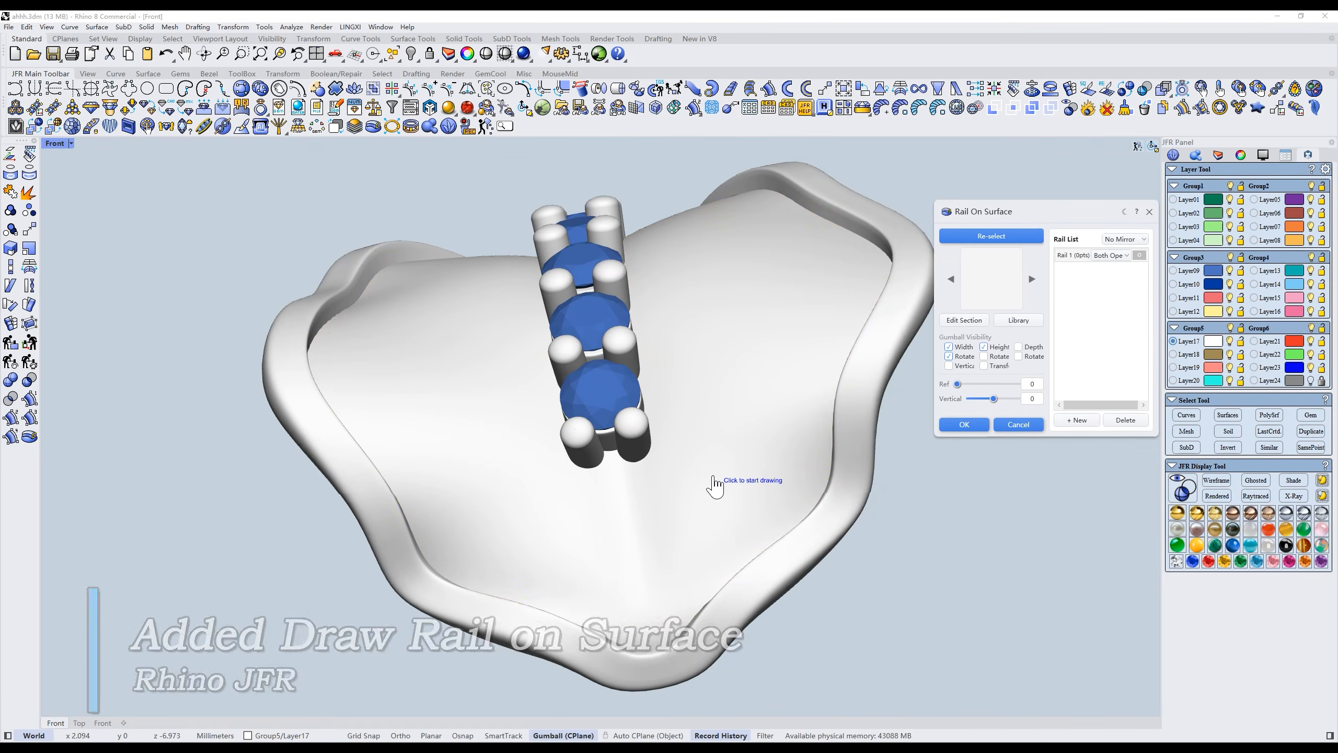
scroll(715, 485, up, 5)
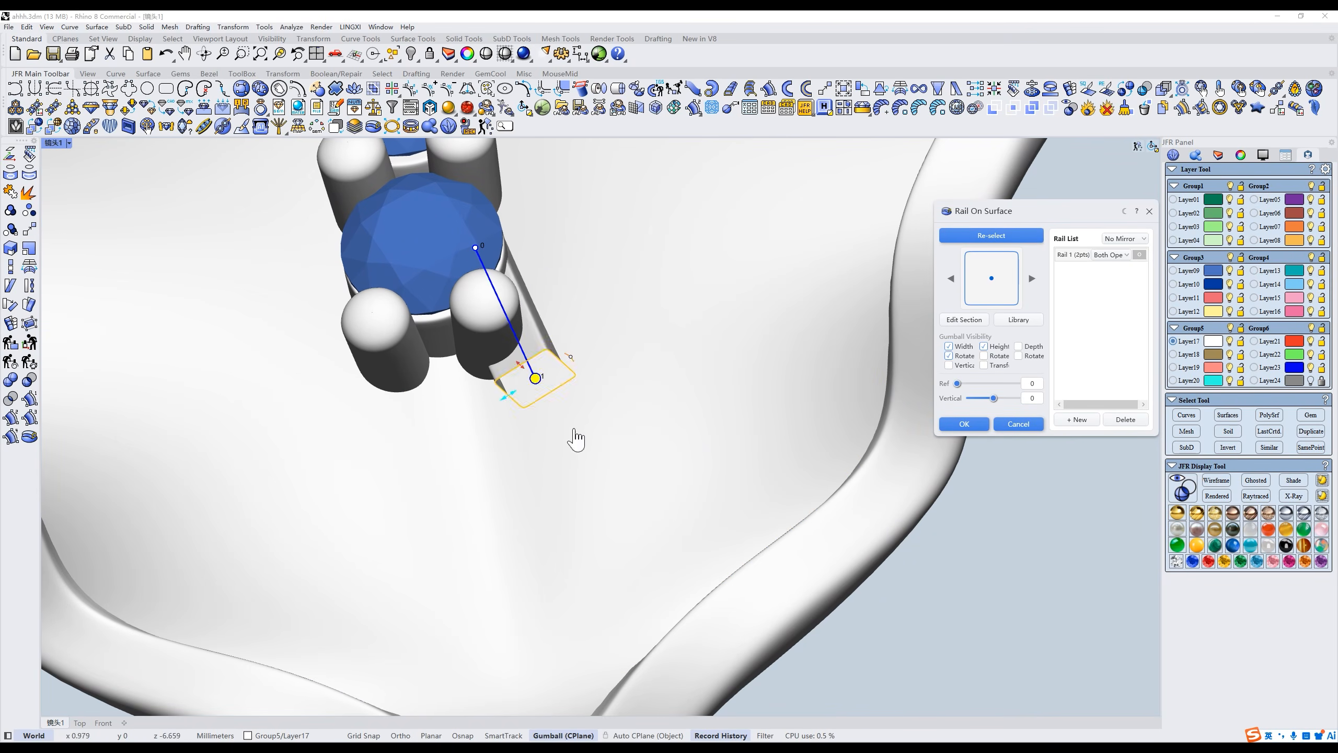
click(631, 497)
click(767, 504)
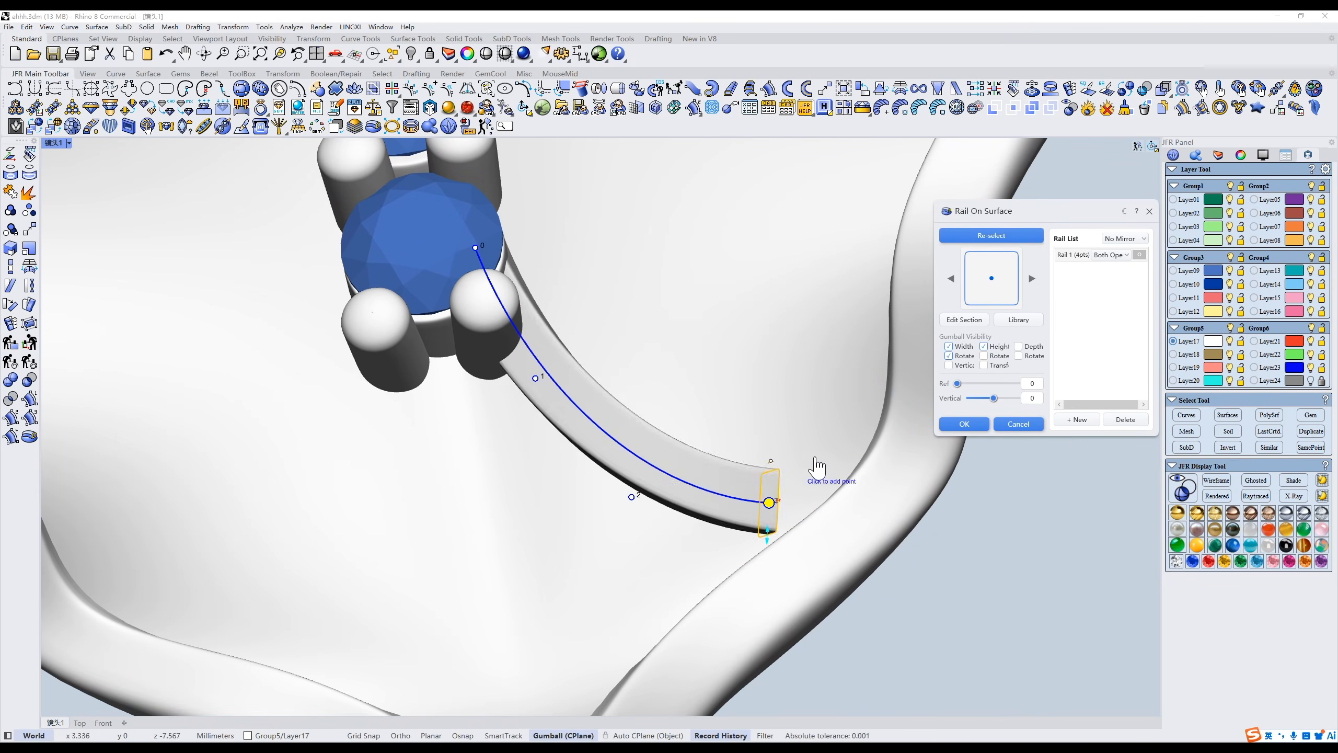
click(855, 435)
click(865, 340)
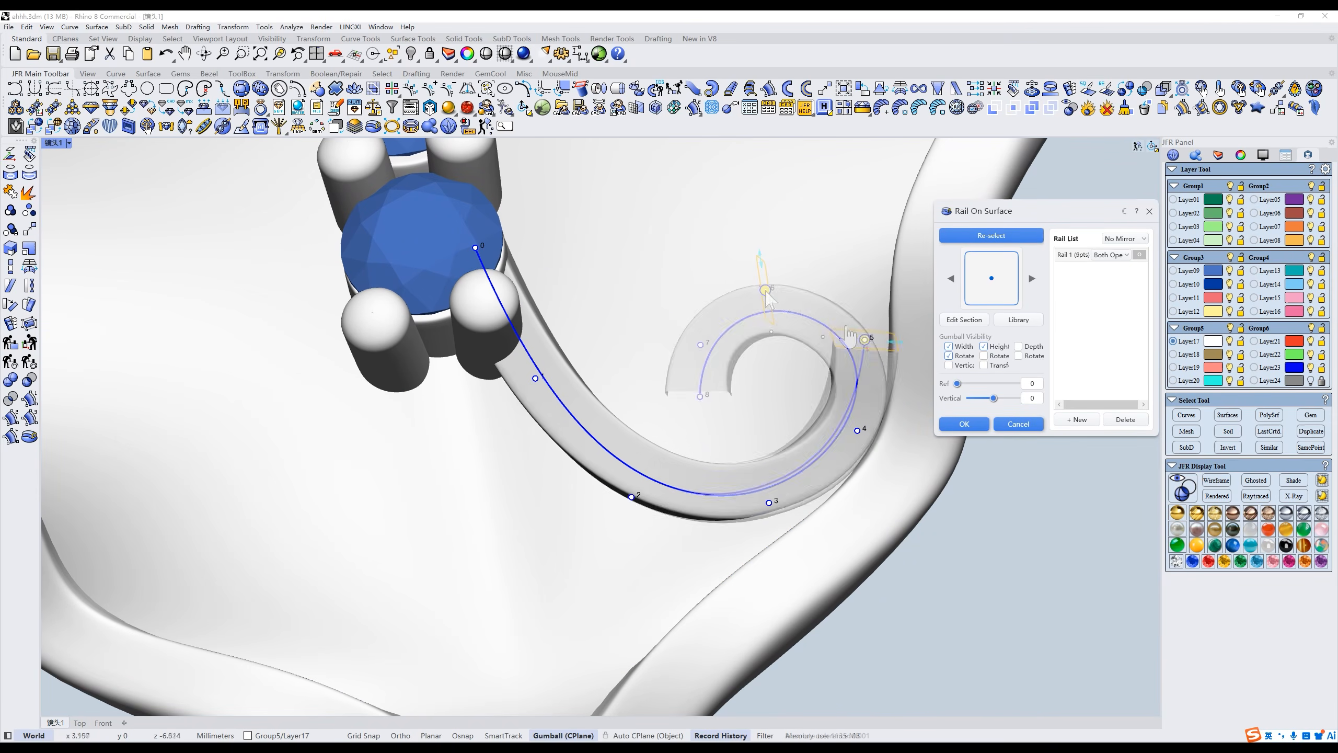
drag(856, 435, 850, 445)
drag(768, 504, 769, 513)
Round the top of the rail's section, reshape it into a V-shaped notch, and update all rail points.
click(964, 320)
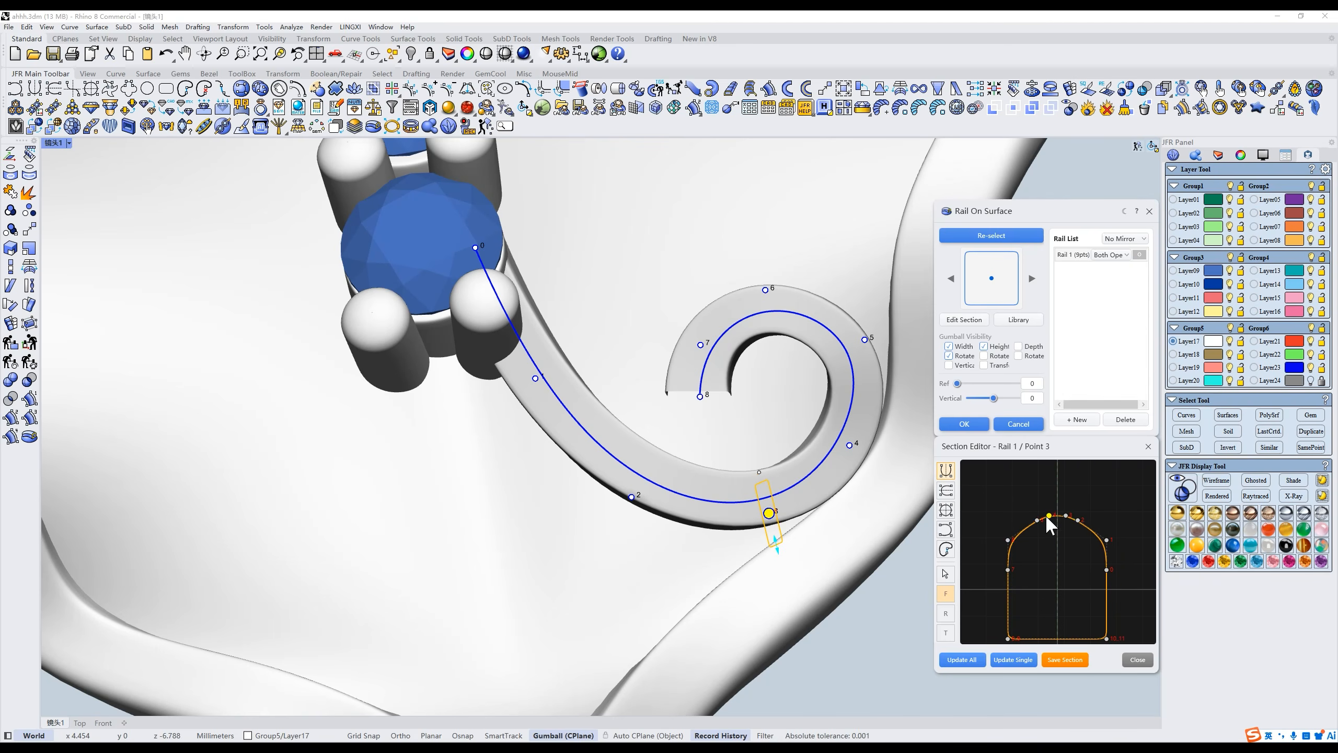
click(963, 659)
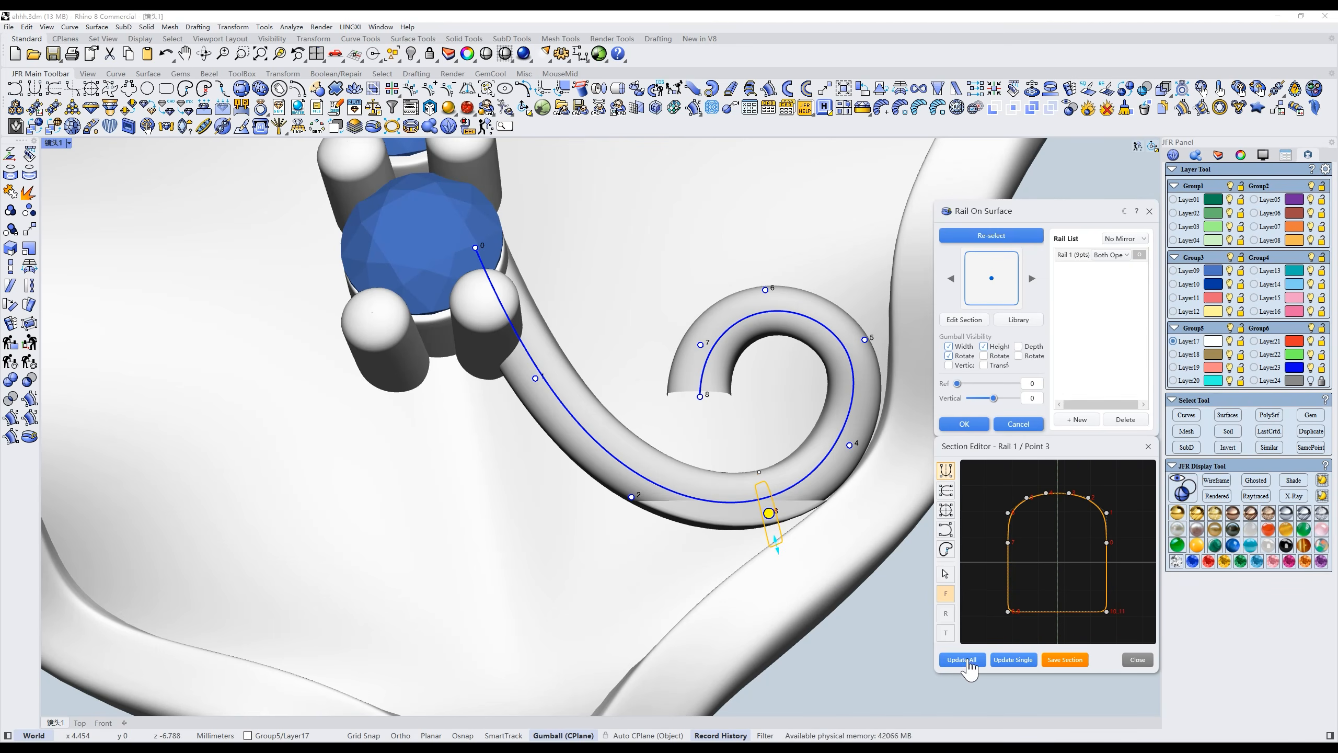
drag(1046, 503, 1007, 501)
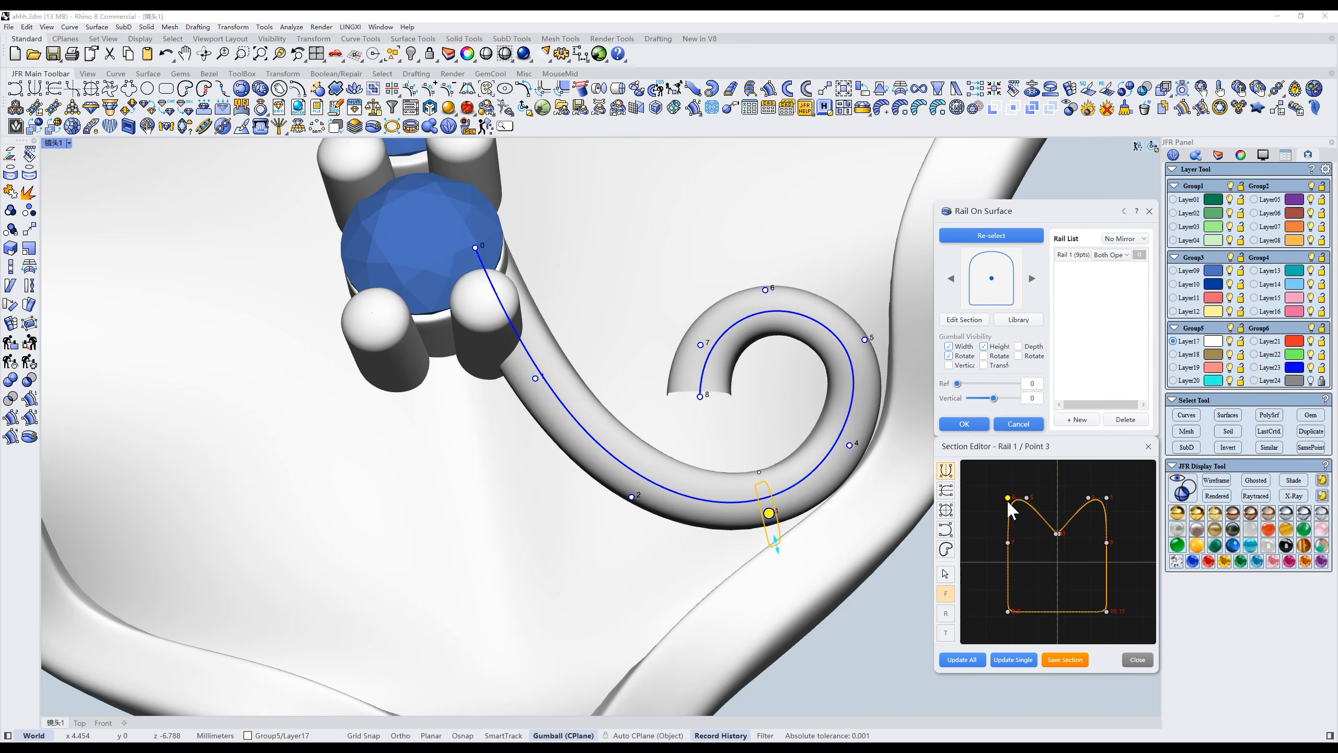
click(962, 660)
Save the notched section to the library as "Concave" and select the rail's control point near the curl end.
click(1060, 660)
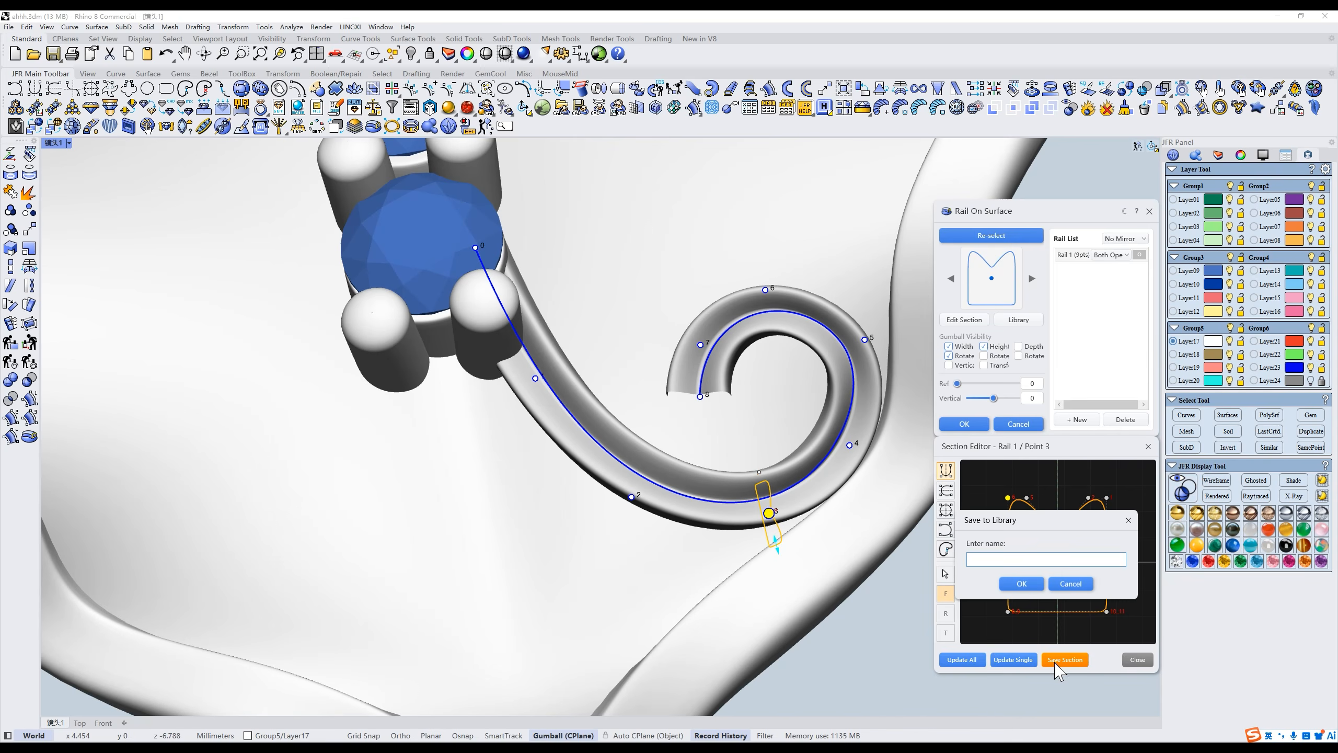
text(Concave)
click(1022, 584)
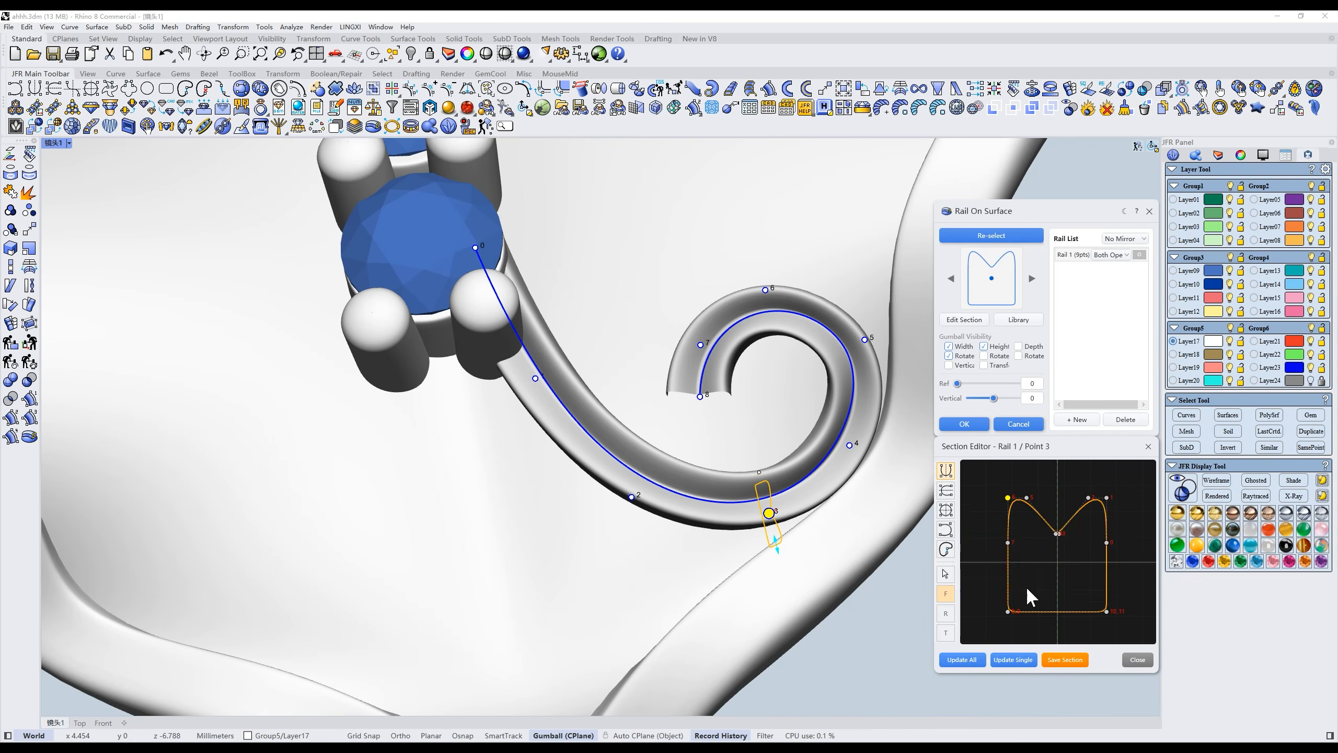
click(700, 345)
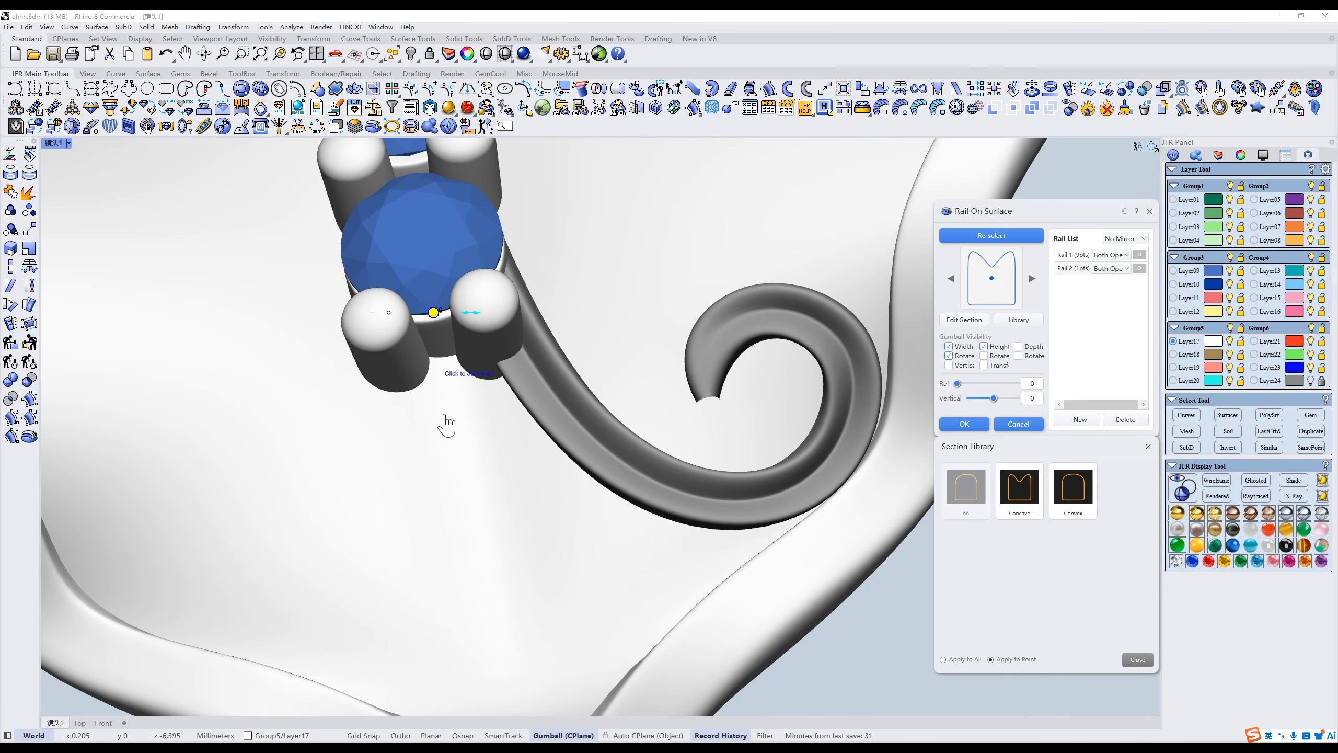
Draw a second, shorter curved rail below the first from the lowest stone and select its point 3.
click(469, 464)
click(547, 561)
drag(623, 580, 665, 584)
click(705, 574)
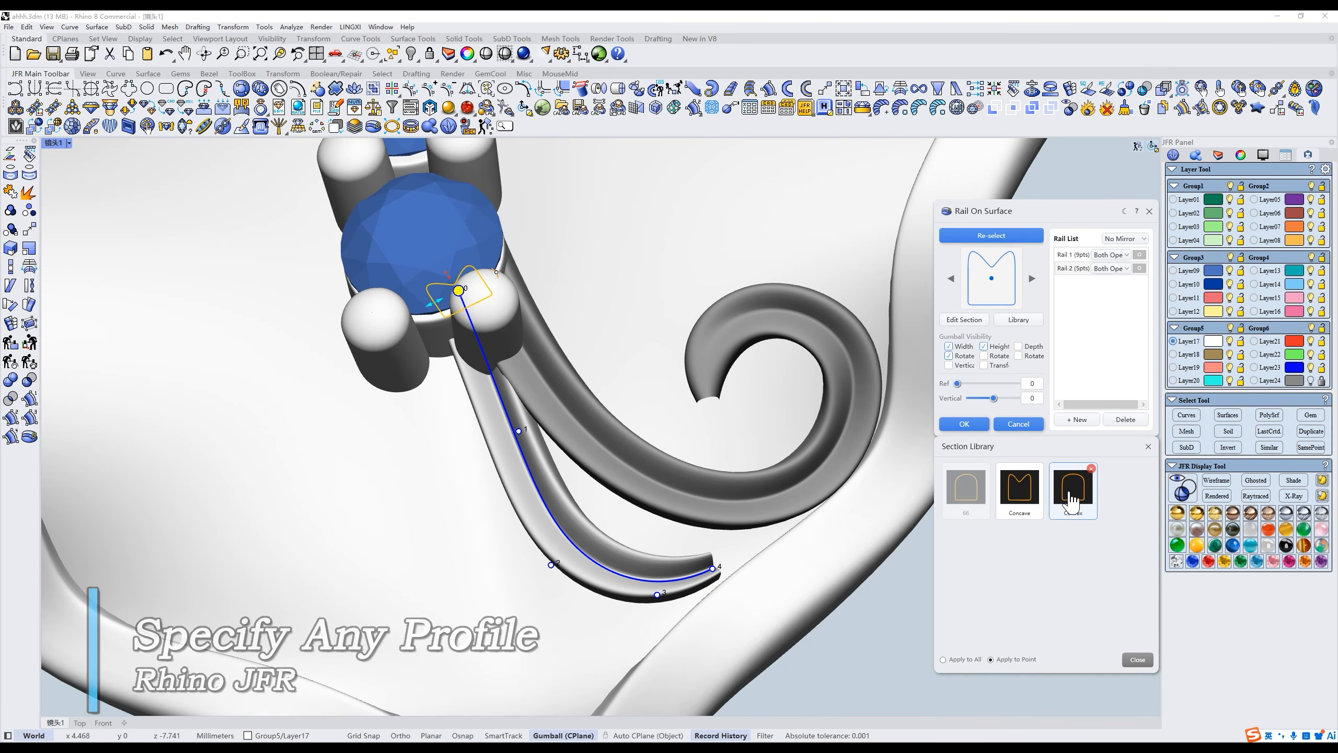
click(657, 595)
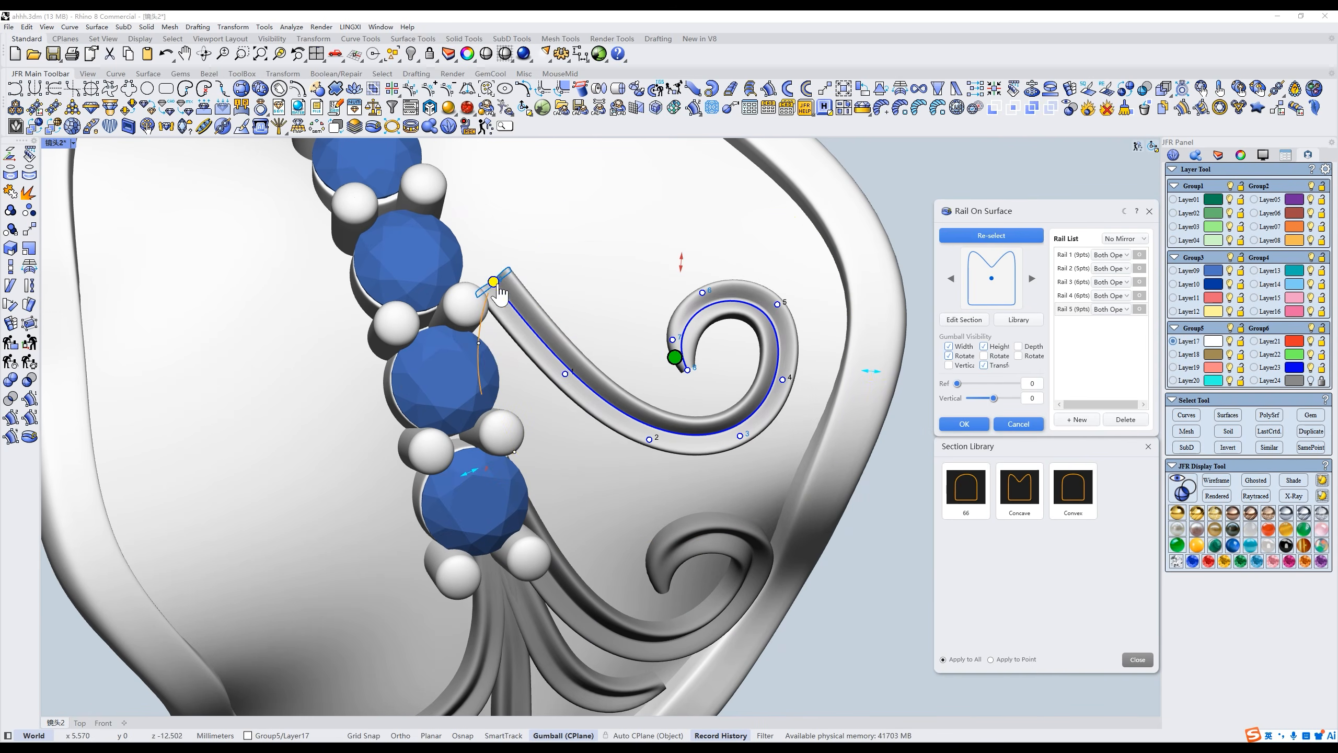
Reshape the scroll rails beside the stones through their control points and accept the petal's surface rails.
drag(494, 283, 415, 292)
drag(565, 374, 517, 392)
drag(649, 440, 628, 445)
drag(782, 380, 805, 385)
drag(741, 436, 759, 448)
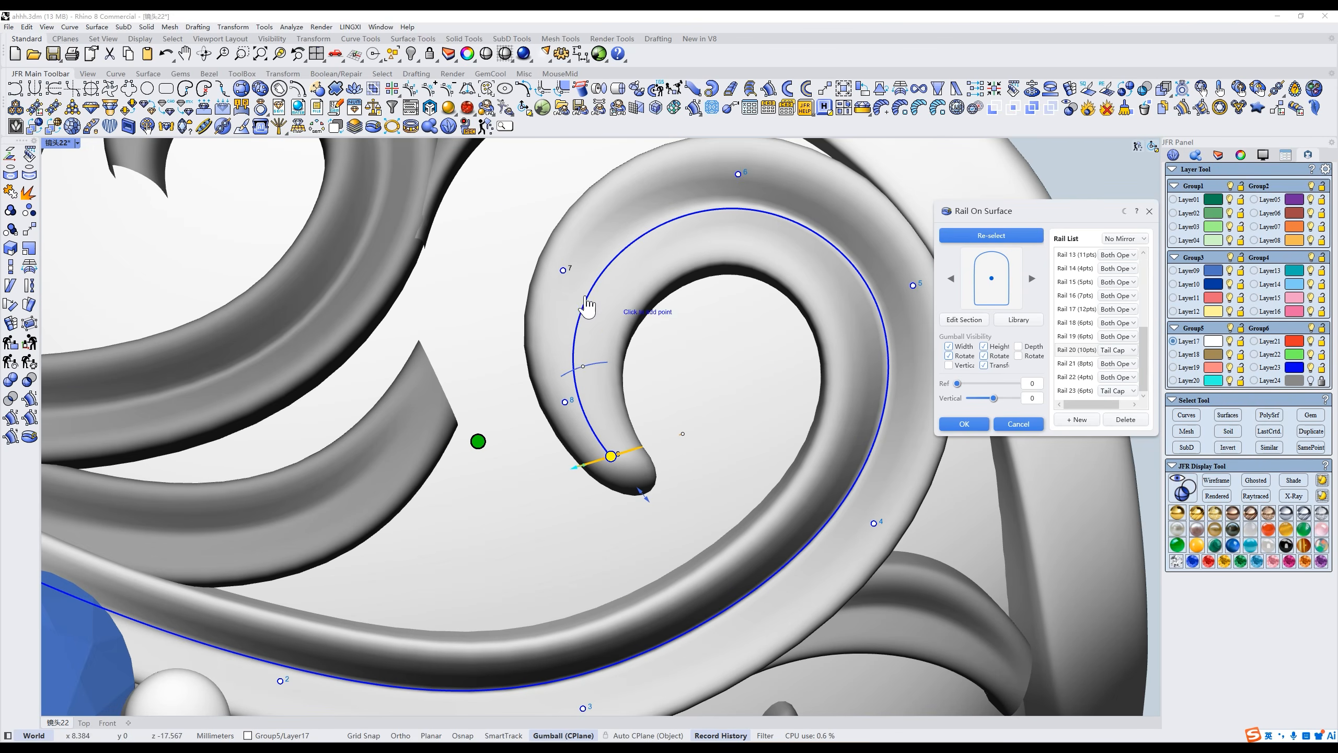
click(561, 268)
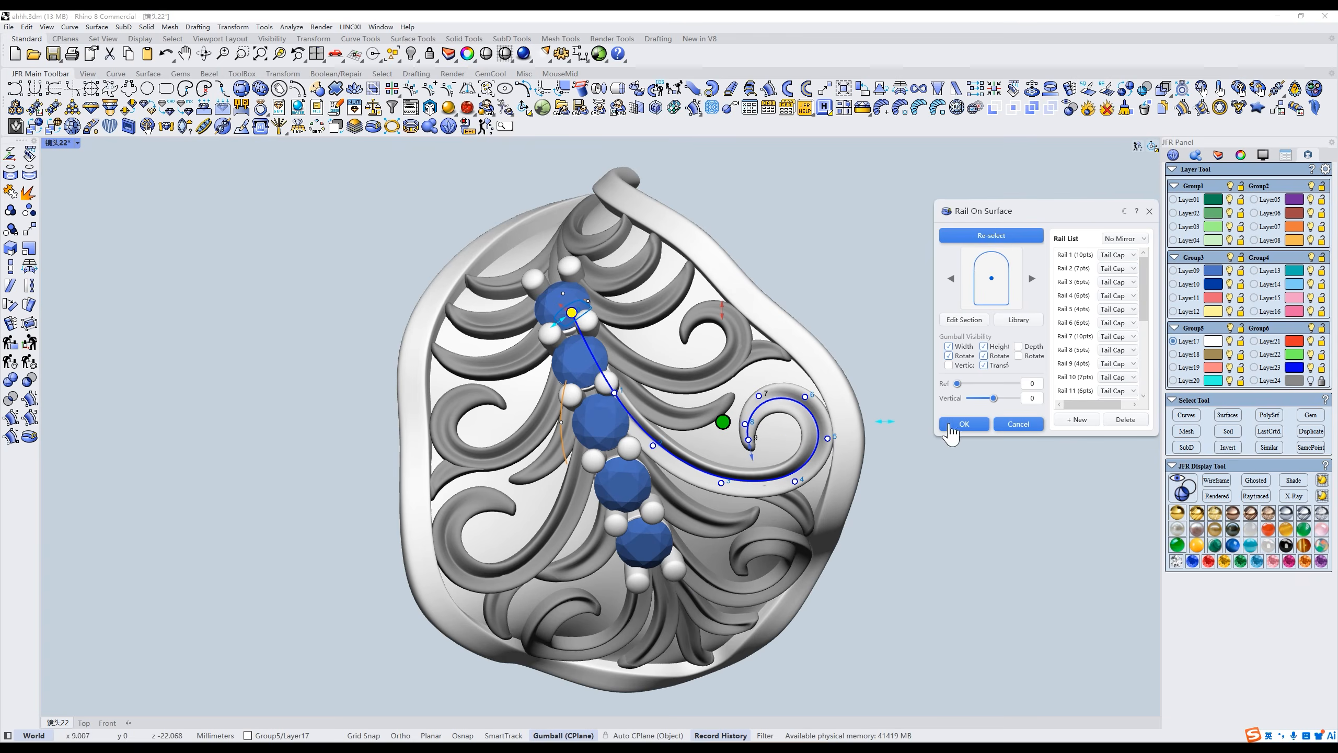
click(951, 426)
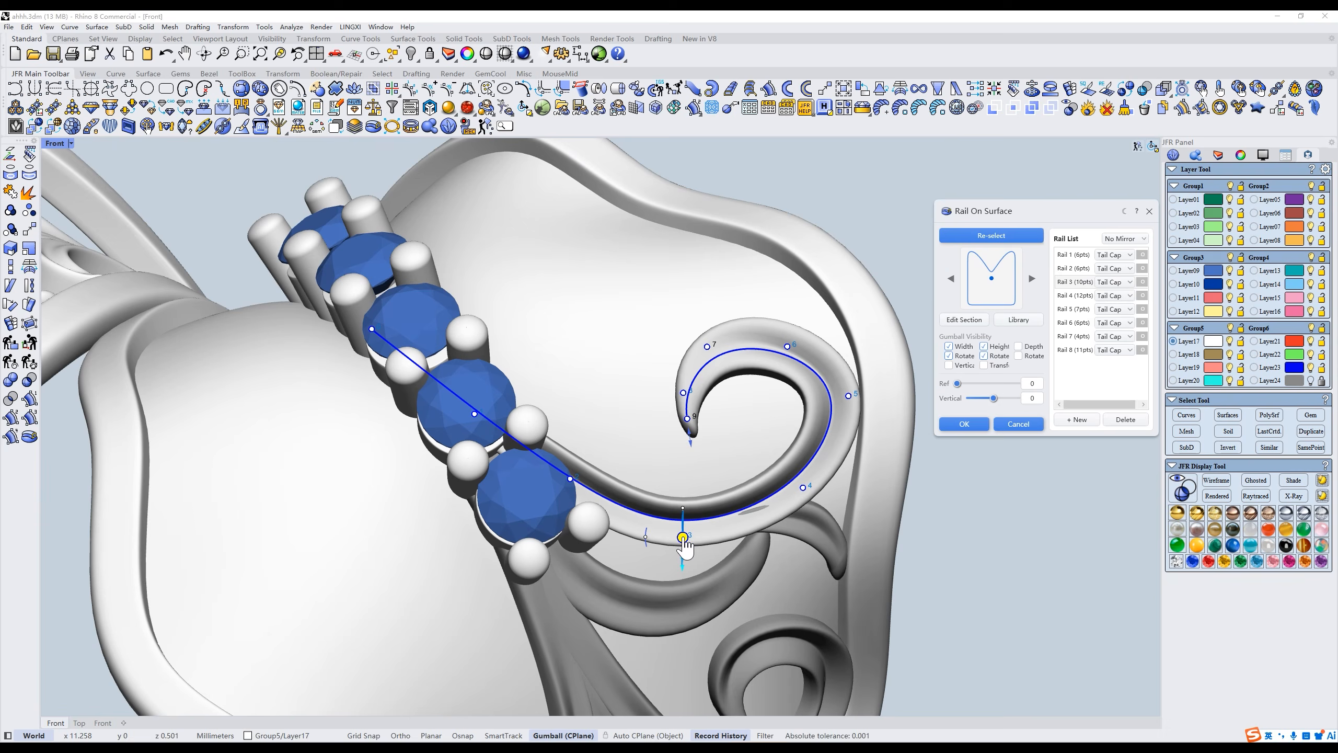
Move the lower, outer and upper control points of the scroll rail beside the stones on the next petal.
drag(683, 538, 685, 521)
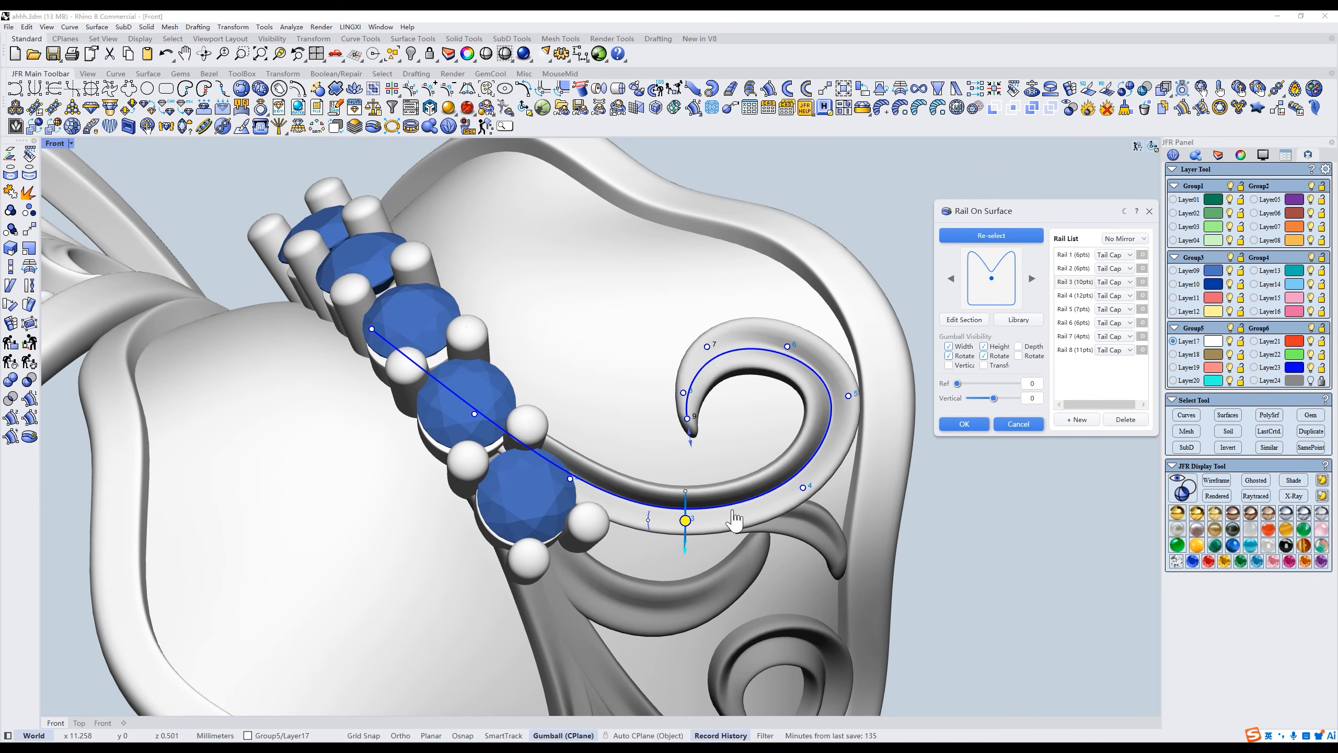
drag(803, 488, 805, 496)
drag(788, 347, 788, 339)
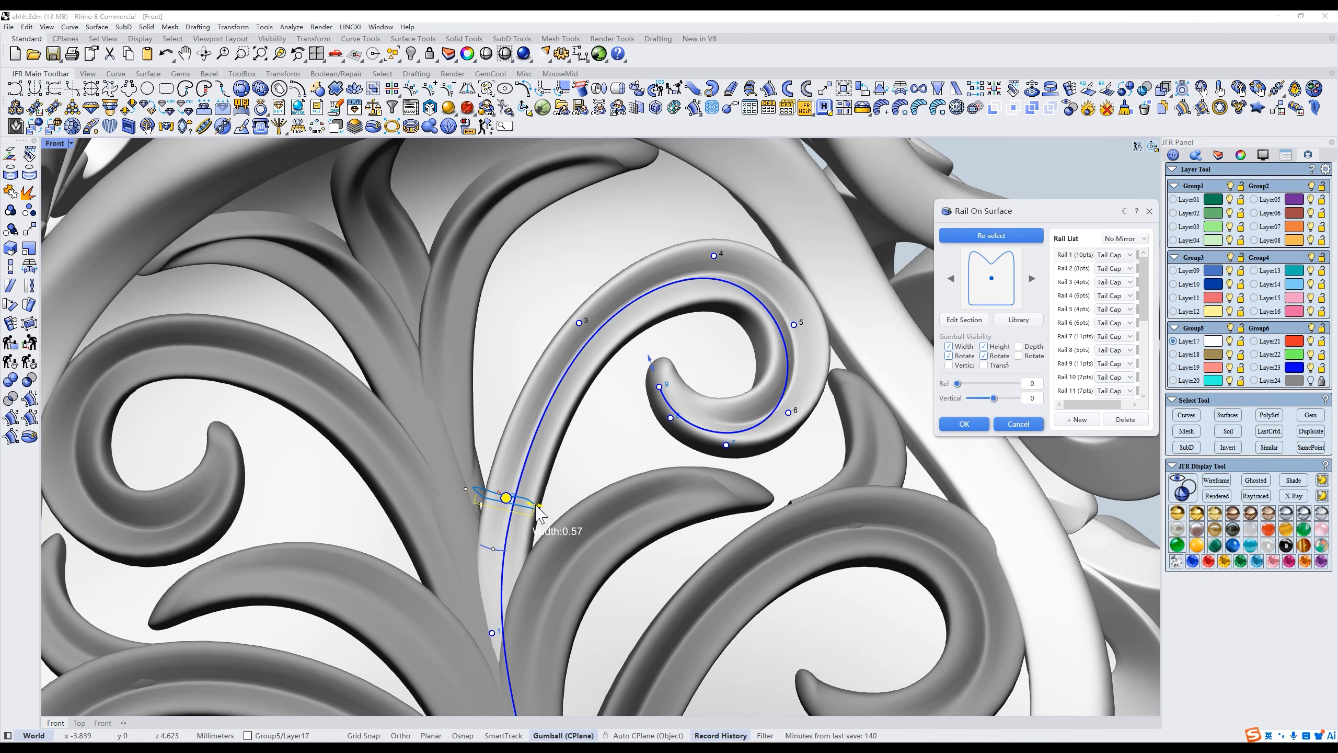
Adjust the width and control points of the curled rail near the petal's tip, and accept the petal's rails.
drag(603, 344, 605, 348)
drag(507, 498, 494, 484)
drag(579, 323, 559, 314)
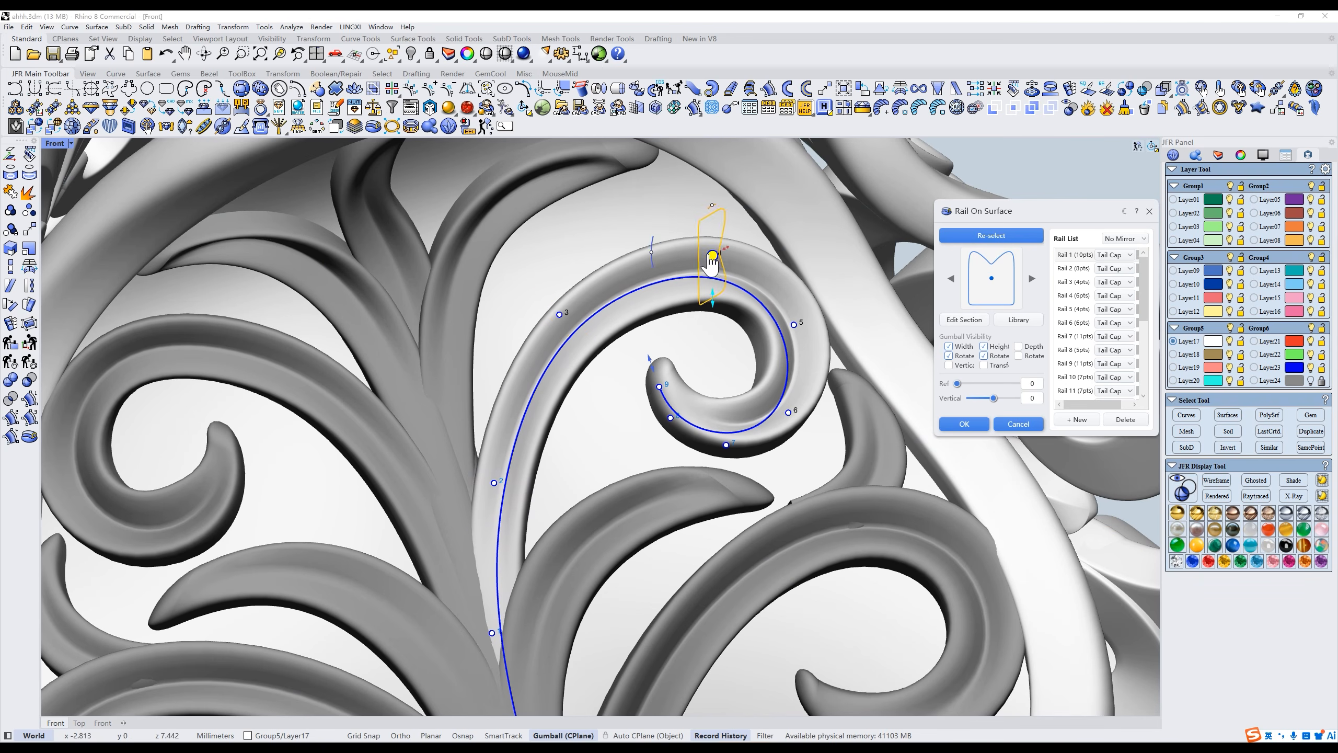
drag(714, 256, 705, 253)
click(494, 485)
scroll(490, 485, down, 5)
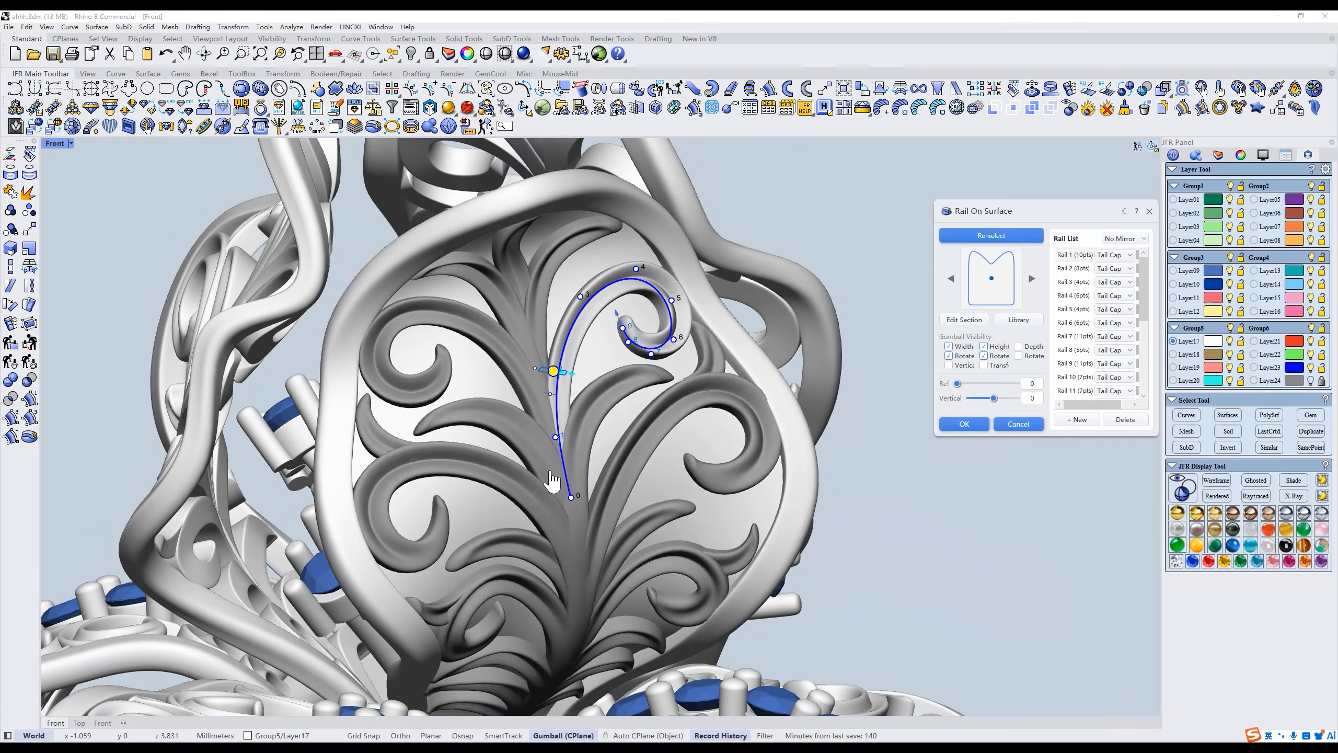
click(961, 424)
scroll(723, 426, down, 5)
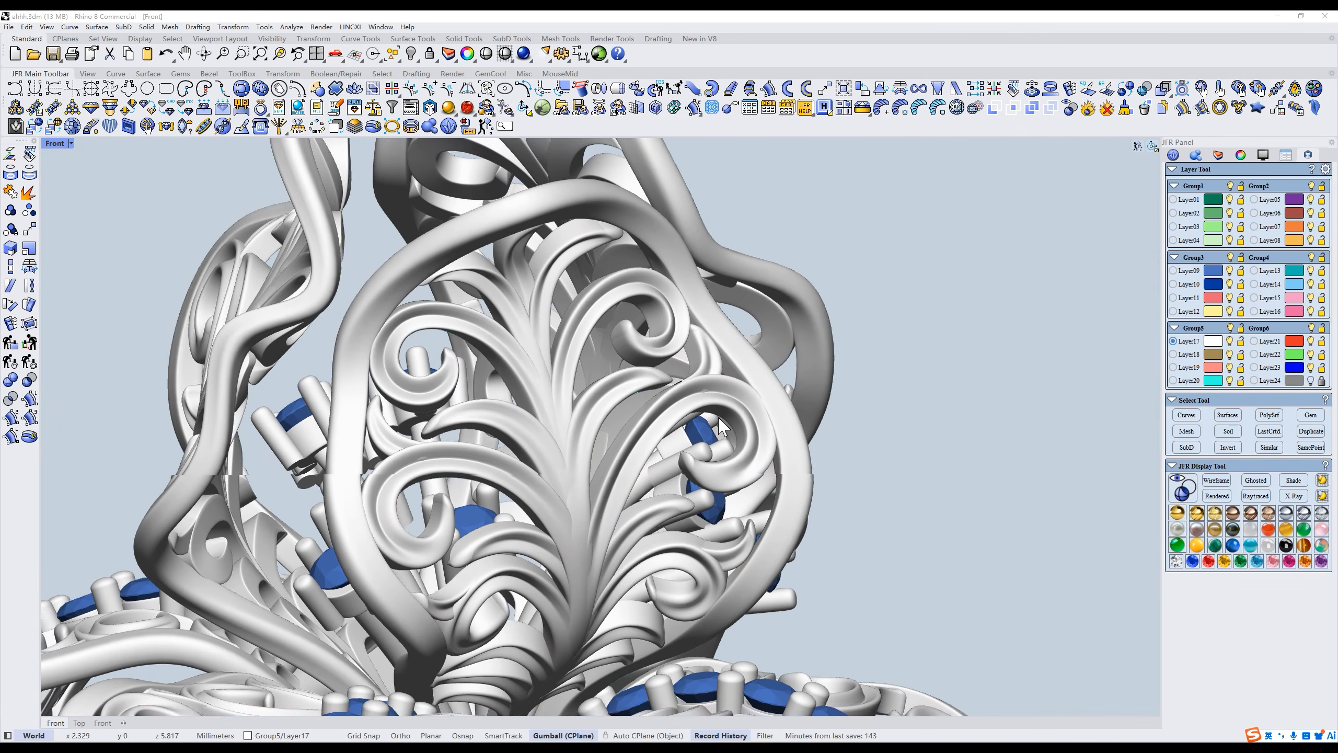
right_drag(723, 426, 835, 438)
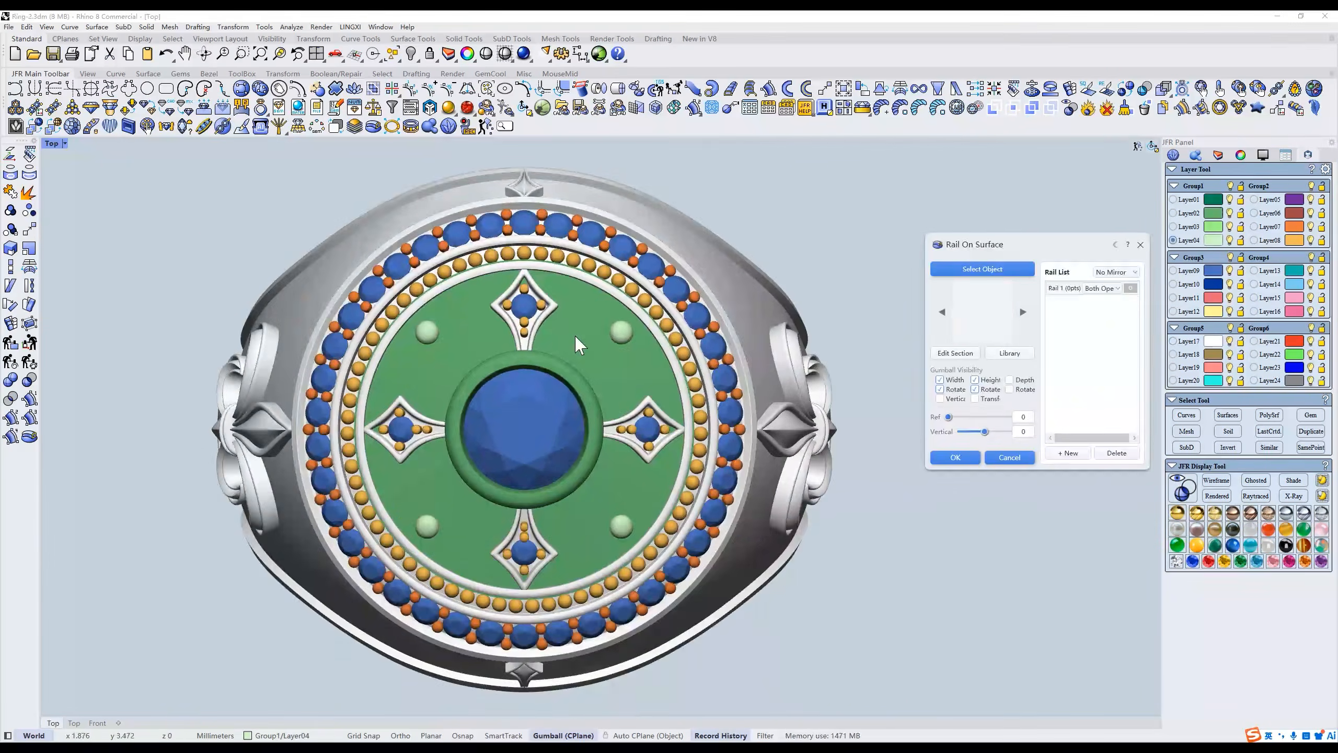
Draw a seven-point curled rail on the green surface, from the centre bezel beside the upper diamond motif to inside the curl.
scroll(598, 285, up, 5)
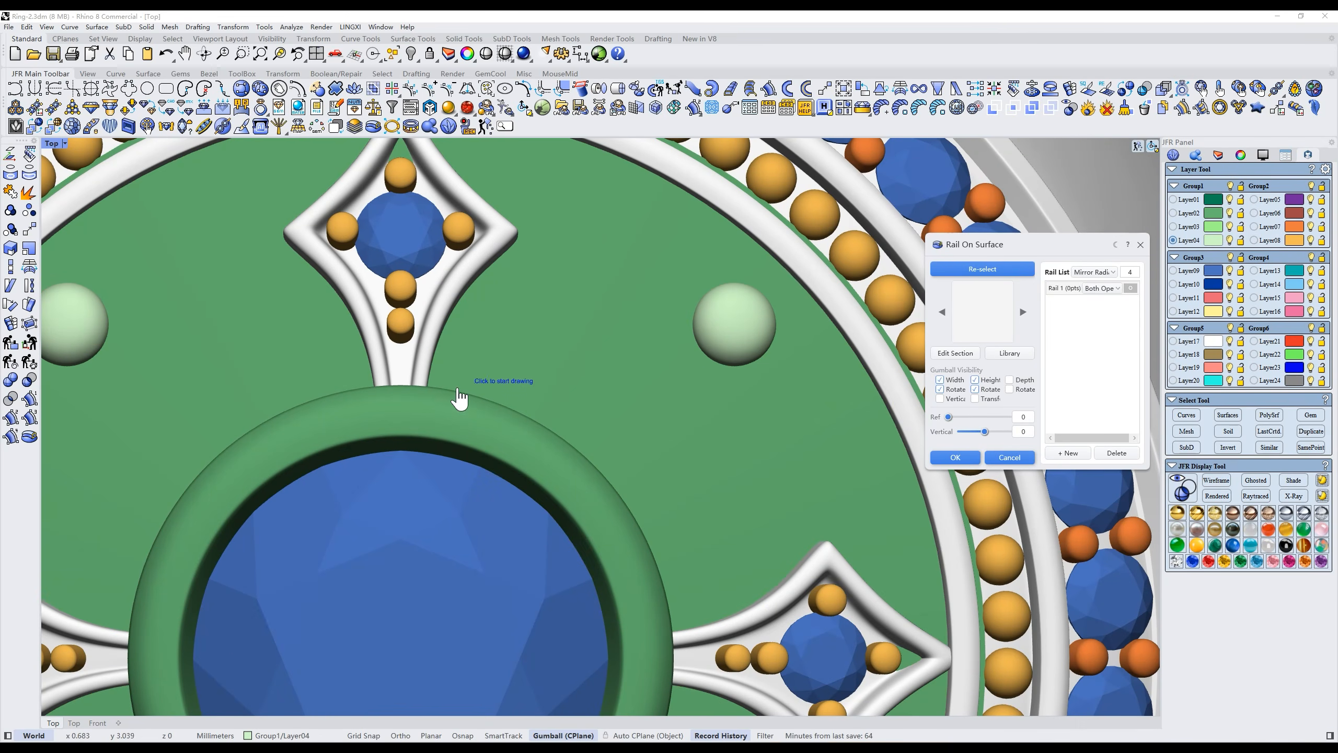
click(446, 402)
click(493, 302)
click(577, 256)
click(675, 299)
click(672, 377)
click(615, 404)
click(550, 380)
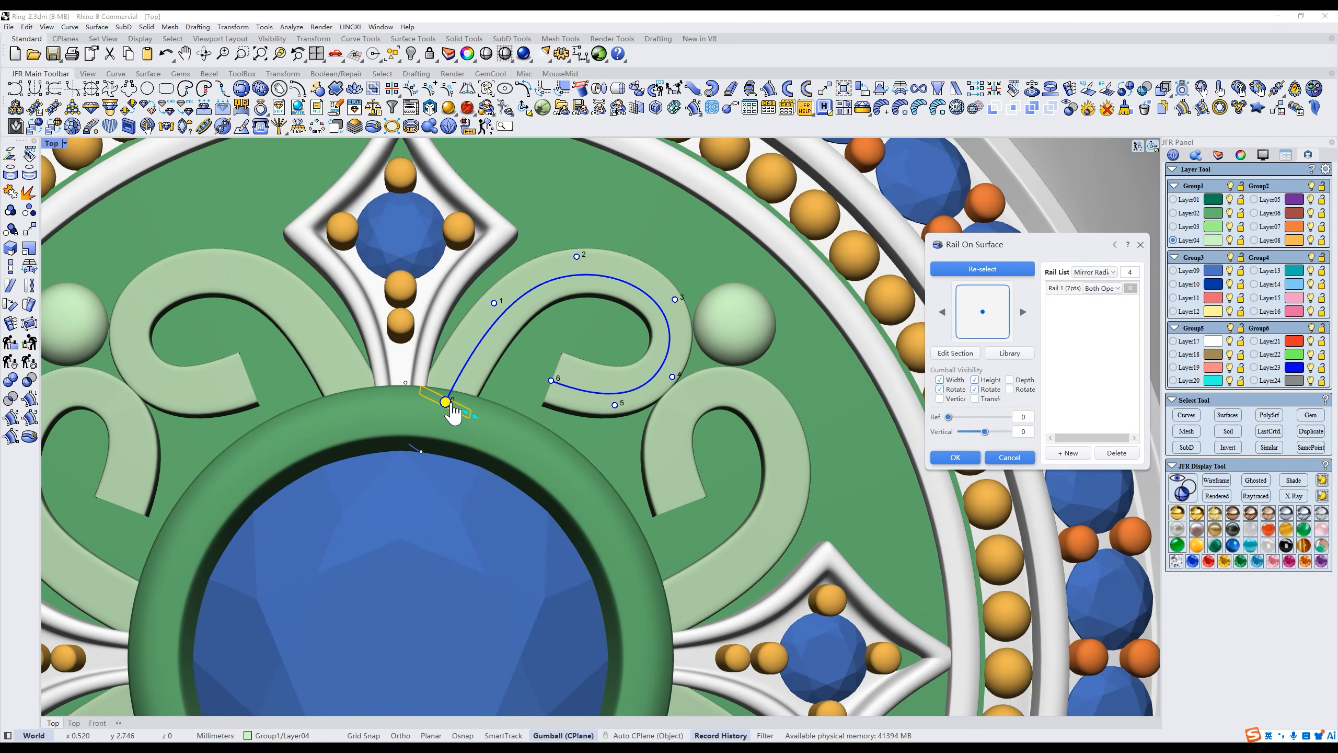
Apply section profiles Ao2 and Ao1 from the section library along the curled rail, finishing with Ao2 at its end point.
click(1009, 355)
click(1059, 538)
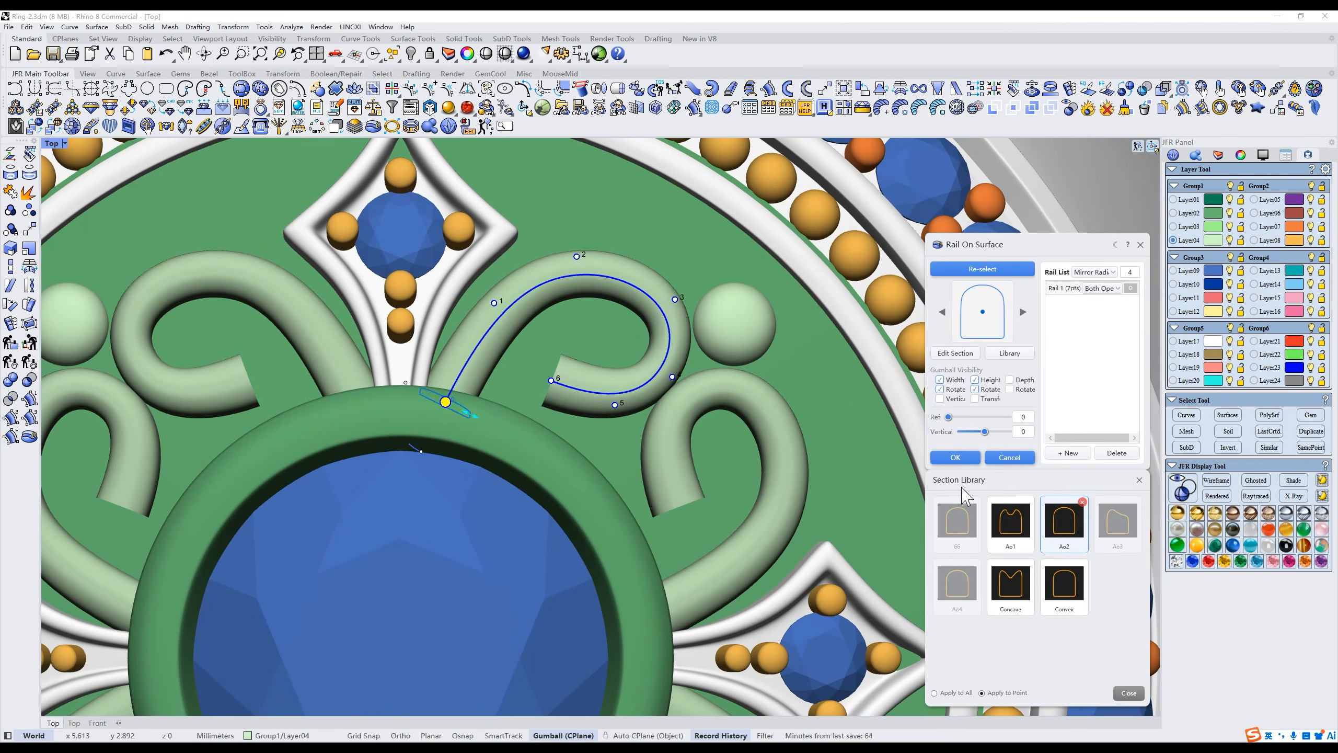
click(1002, 527)
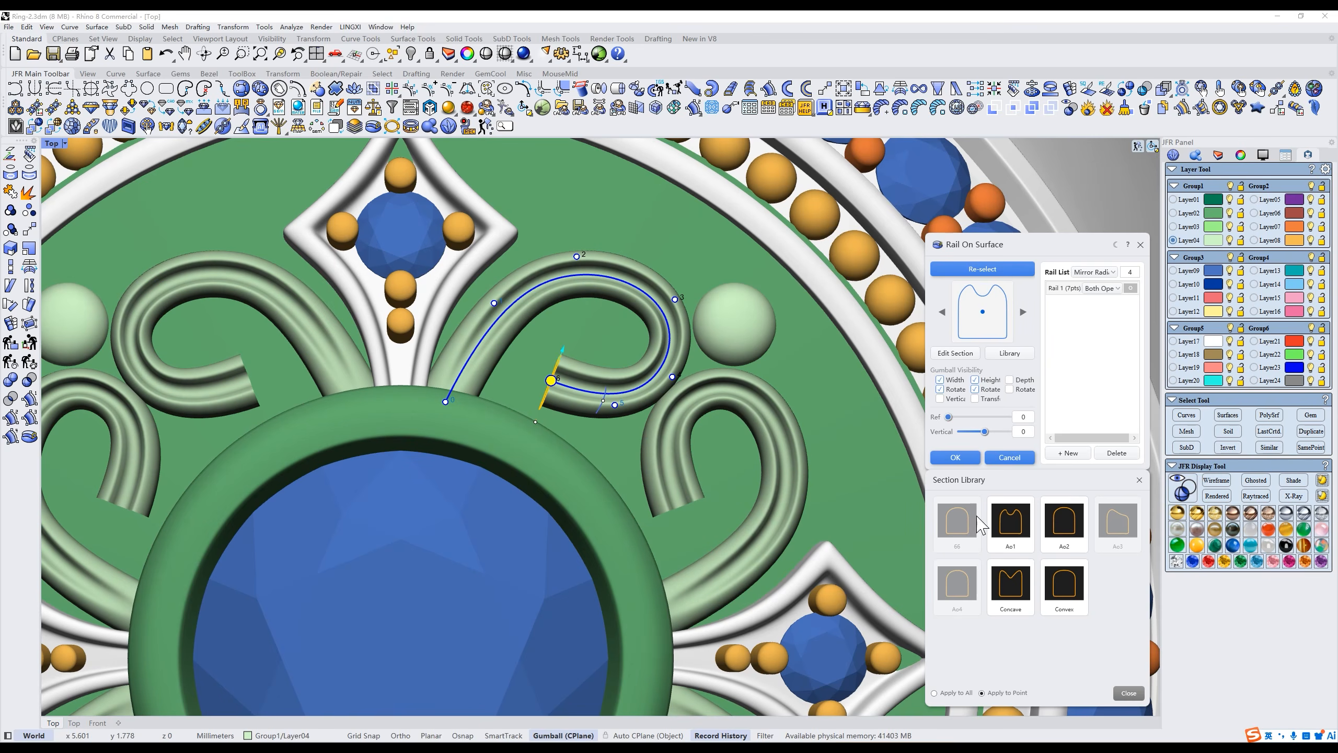
click(1060, 529)
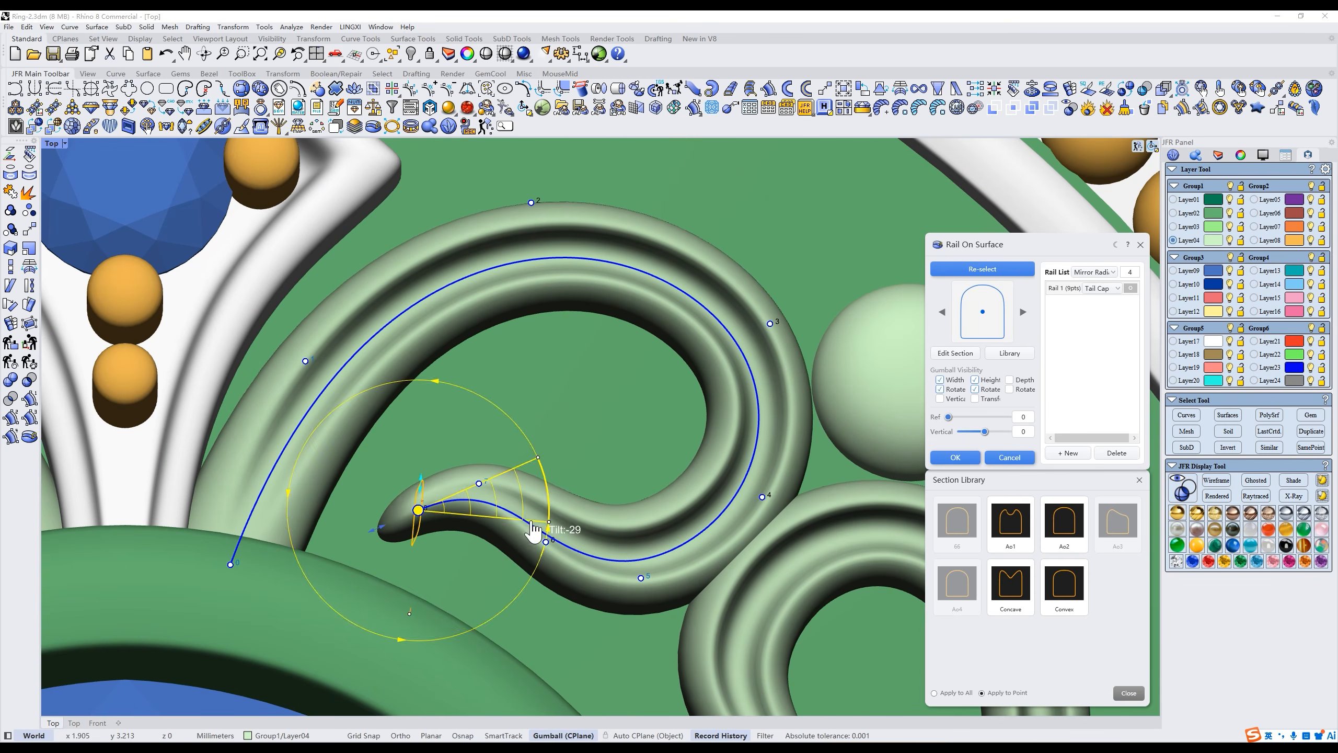
Adjust the curled rail's section widths at points 3 and 4, and select point 5.
click(771, 323)
drag(726, 358, 711, 375)
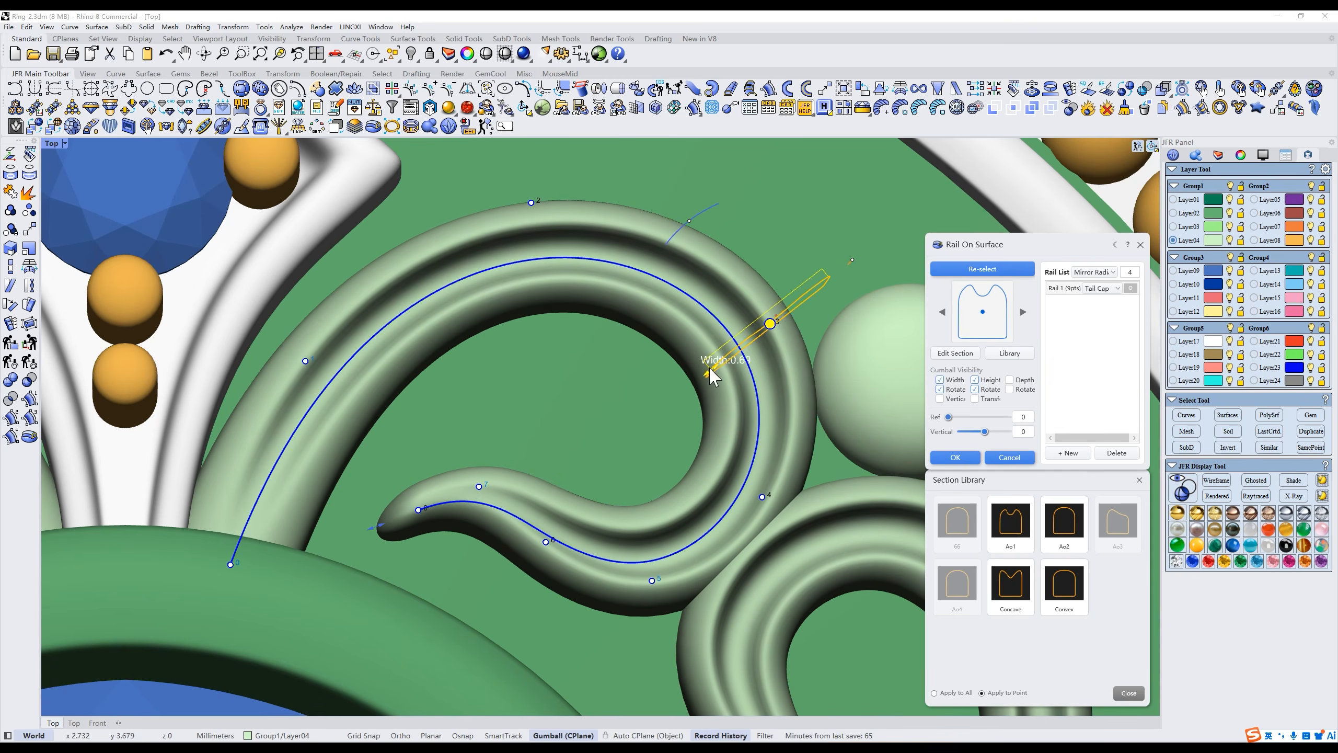
drag(692, 478, 698, 484)
click(652, 580)
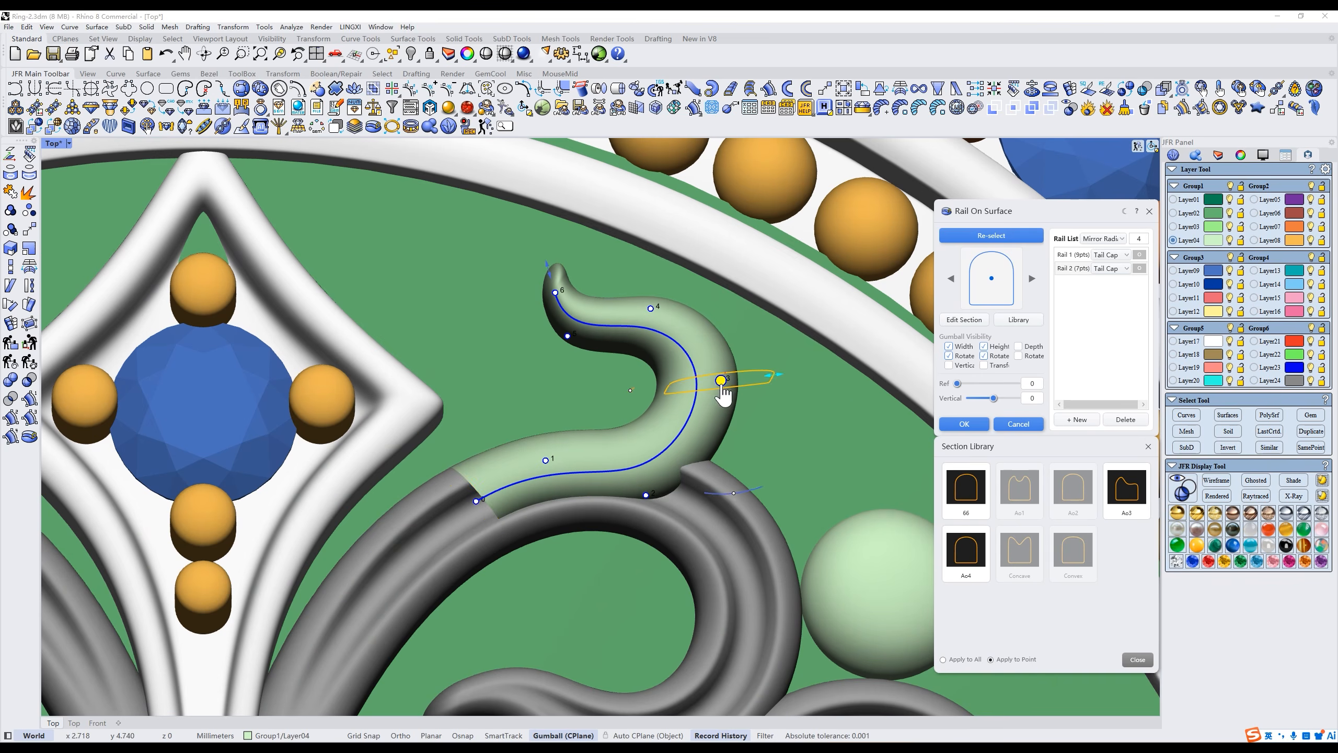
Apply library sections Ao3 and Ao4 to the branching second rail, beginning with its start point.
click(476, 501)
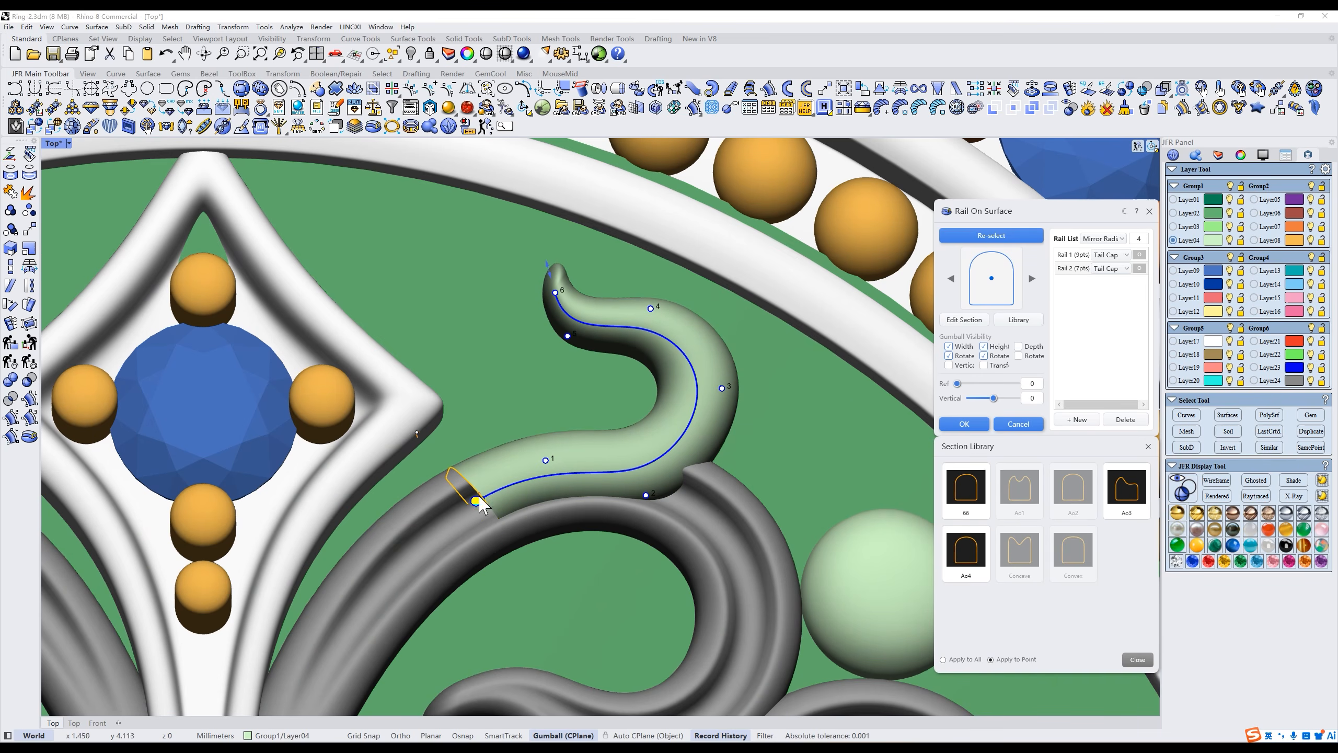
click(1117, 506)
click(966, 551)
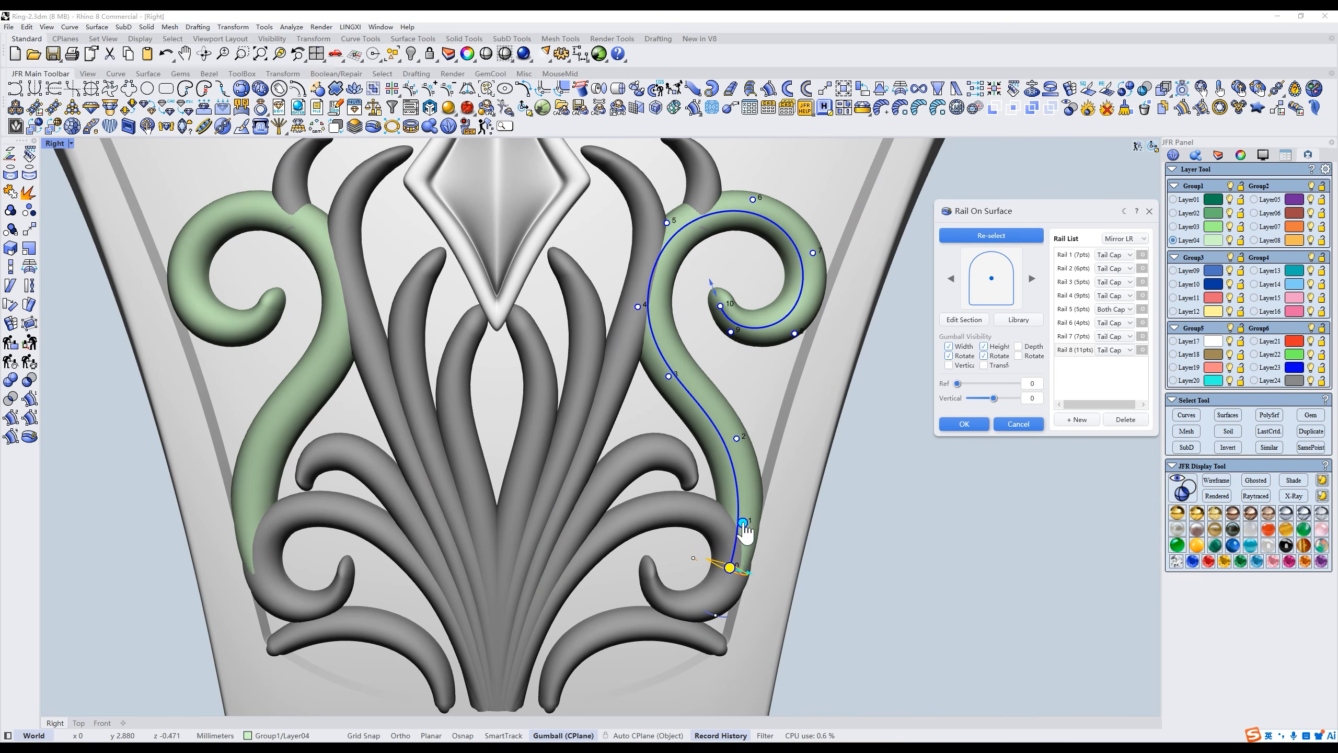
Reshape the long side scroll's control points, and copy the curled leaf rail above with its start point moved up.
drag(743, 522, 637, 308)
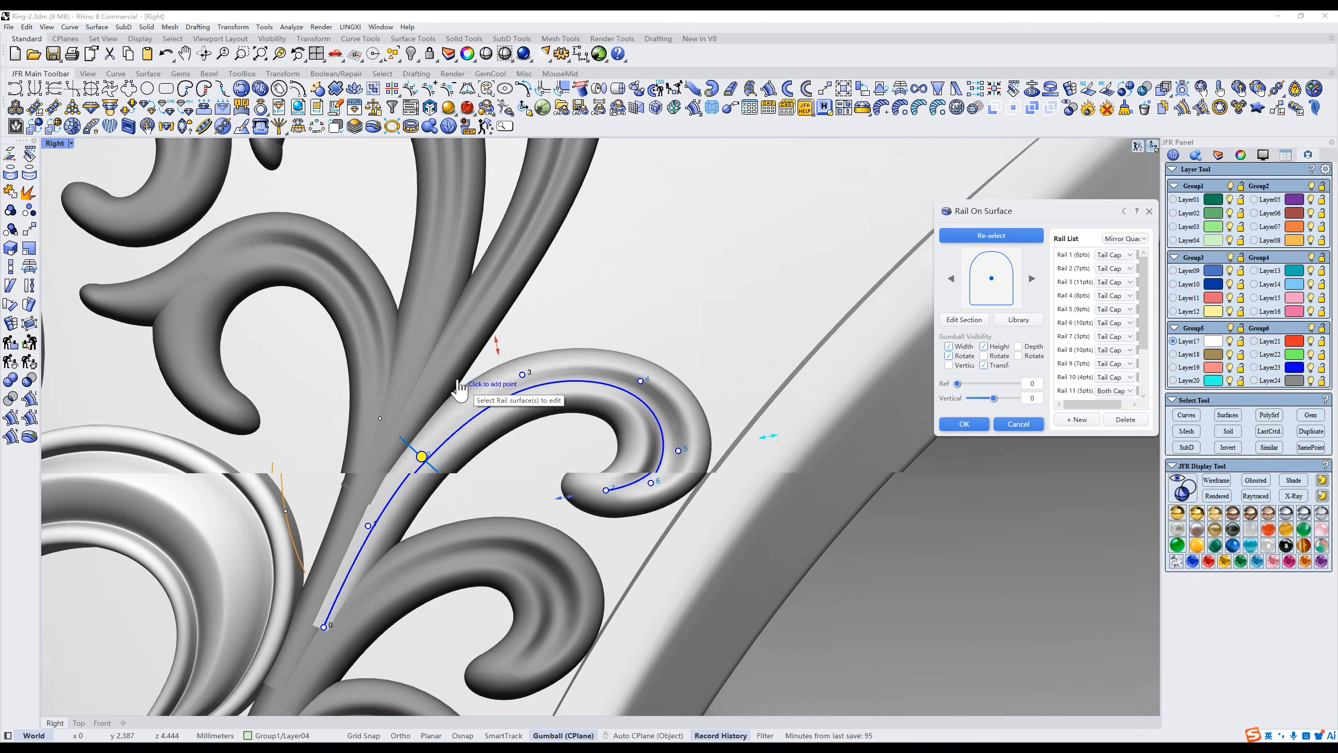
right_drag(458, 382, 380, 511)
alt+drag(442, 611, 570, 446)
drag(367, 608, 427, 443)
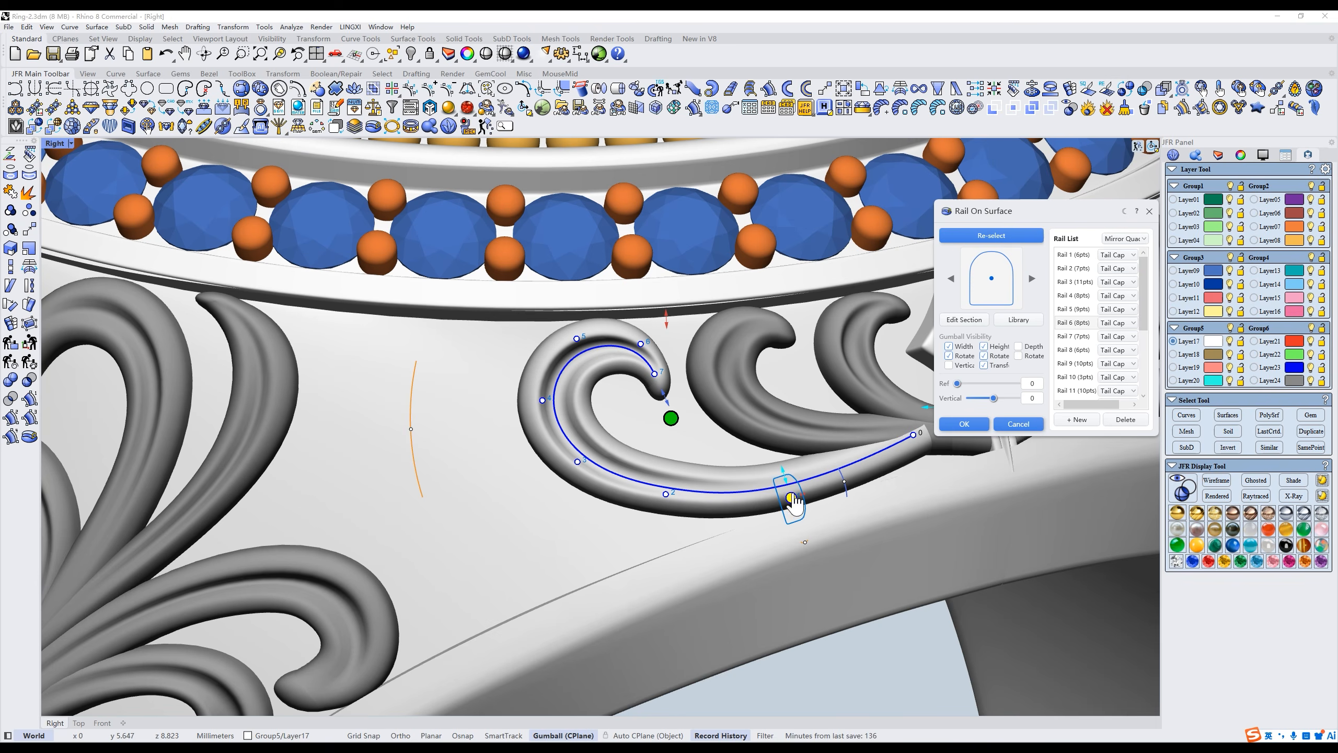
Copy the curled rail below the blue stones onto the empty area beside it and enlarge the copy.
drag(671, 418, 494, 458)
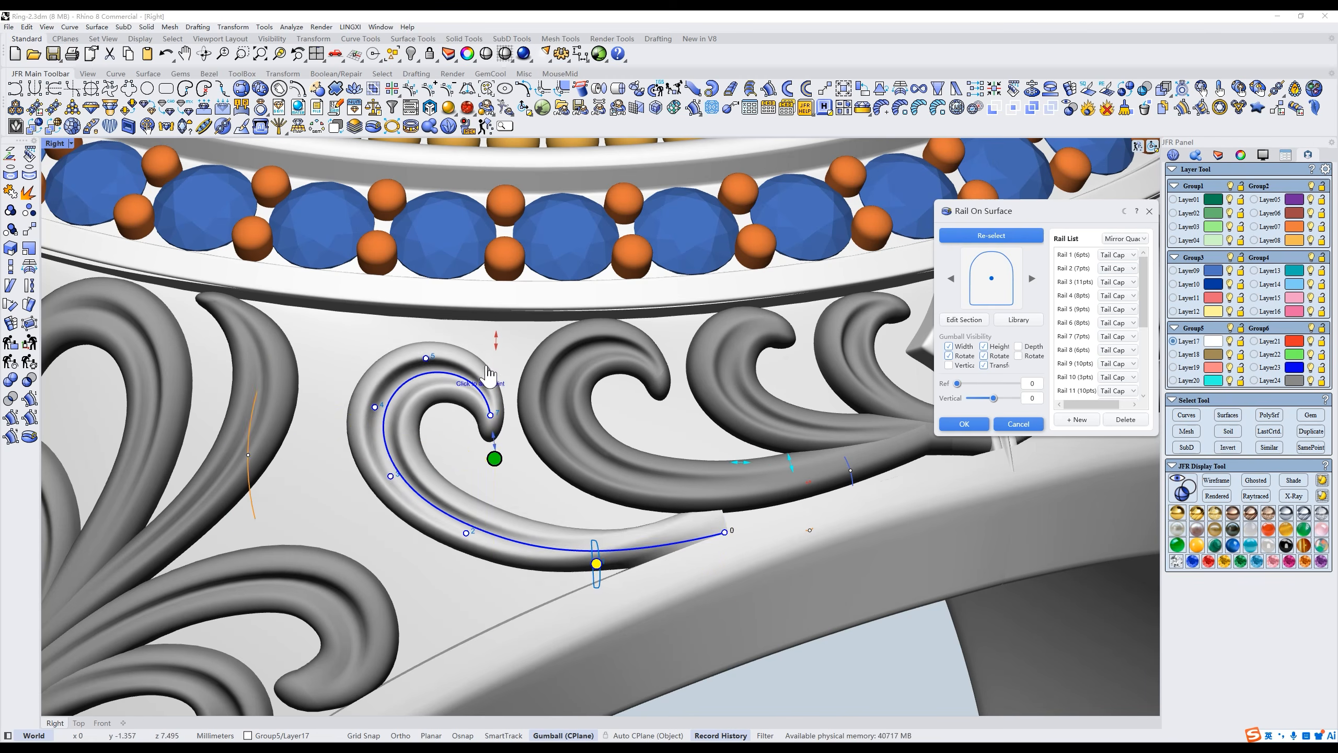
drag(495, 340, 509, 307)
drag(494, 459, 493, 464)
Move the copied rail's points 0, 1 and 2 so its stem meets the neighbouring stem, and accept the surface rails.
drag(806, 580, 822, 464)
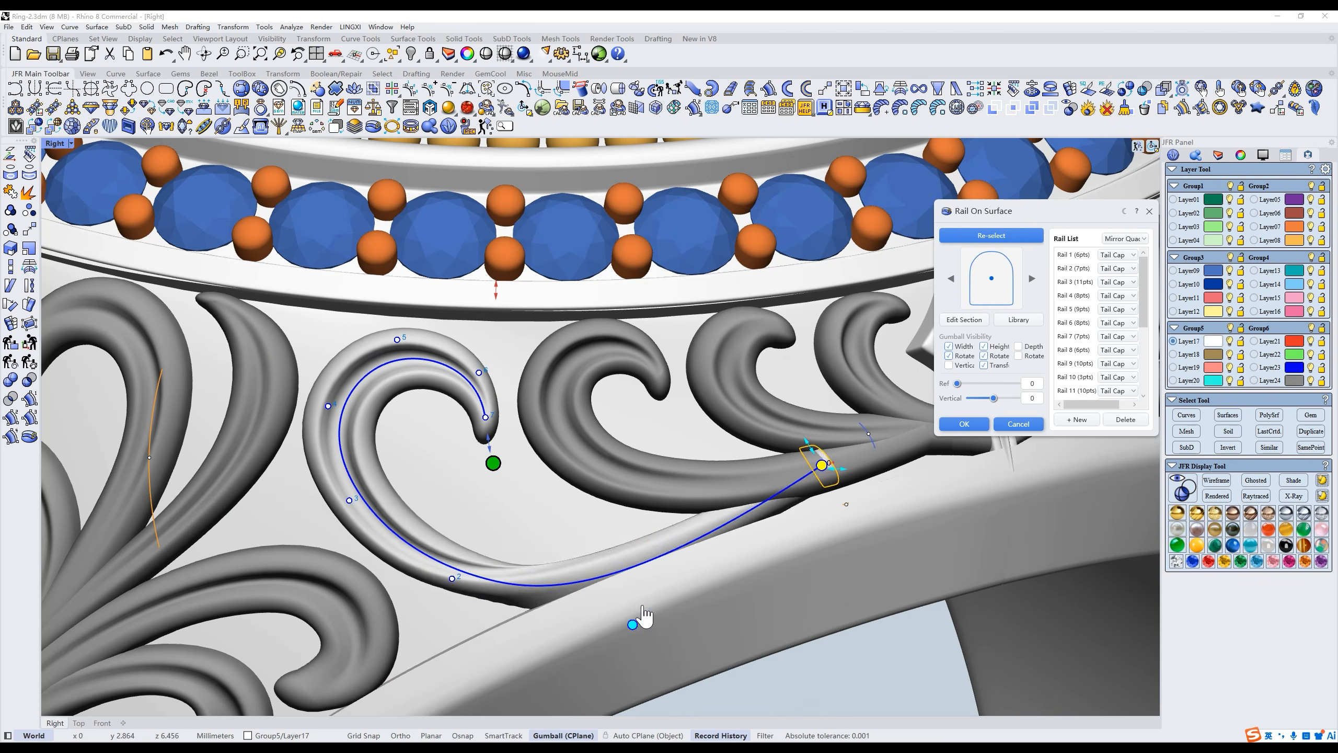
drag(633, 624, 703, 525)
drag(452, 578, 480, 568)
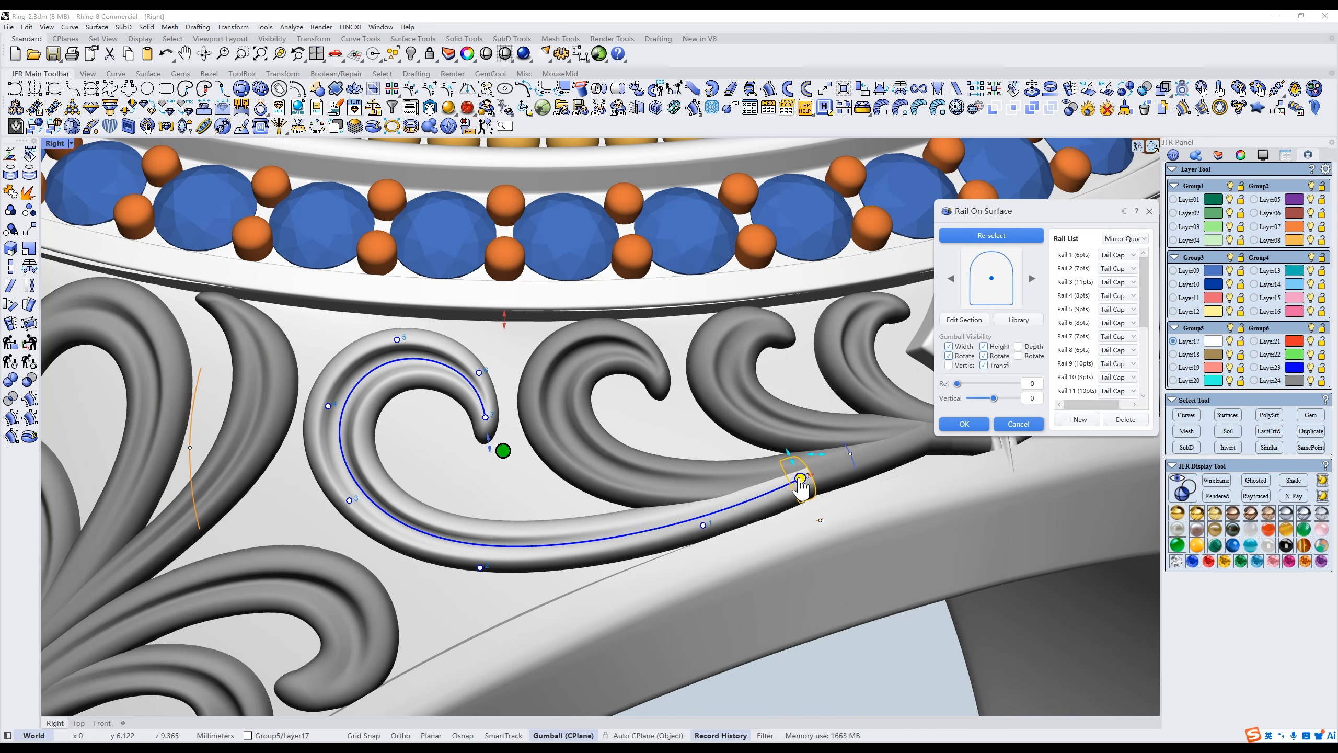
click(704, 526)
click(955, 428)
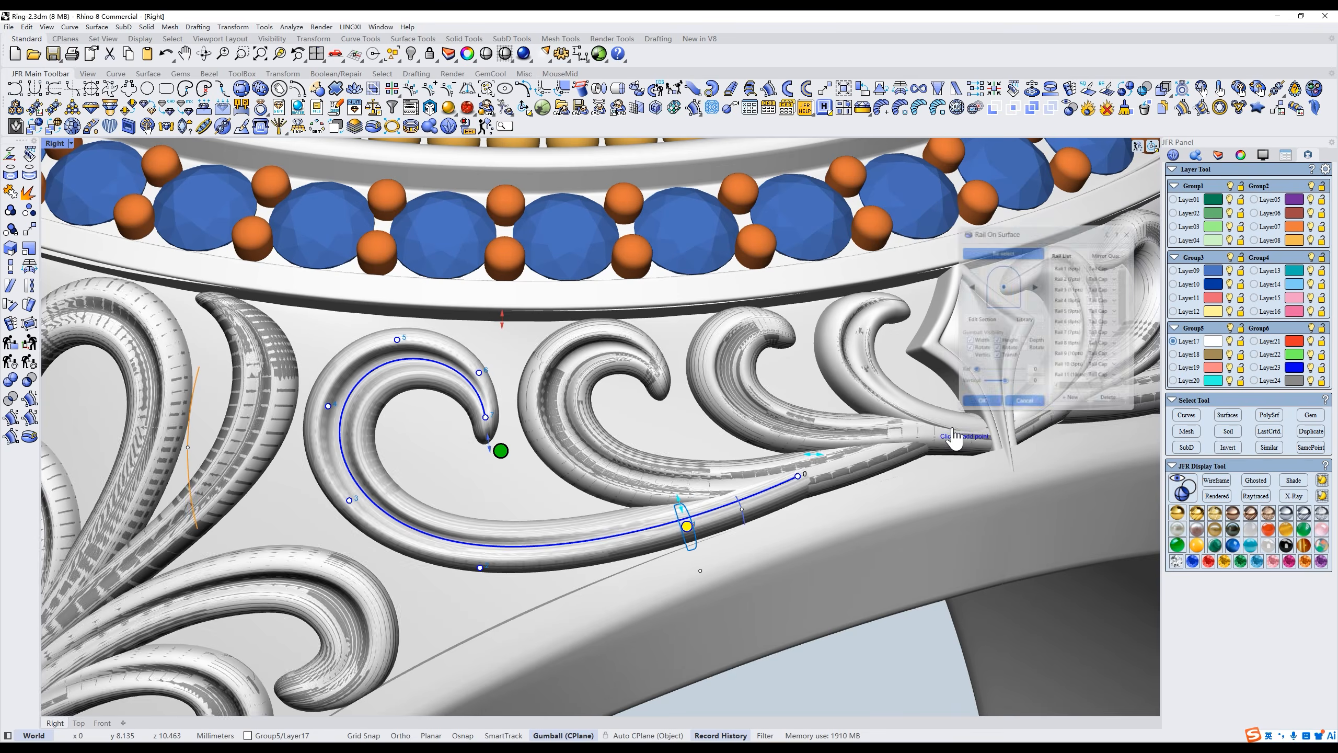
scroll(953, 431, down, 4)
right_drag(953, 432, 608, 390)
scroll(795, 377, down, 4)
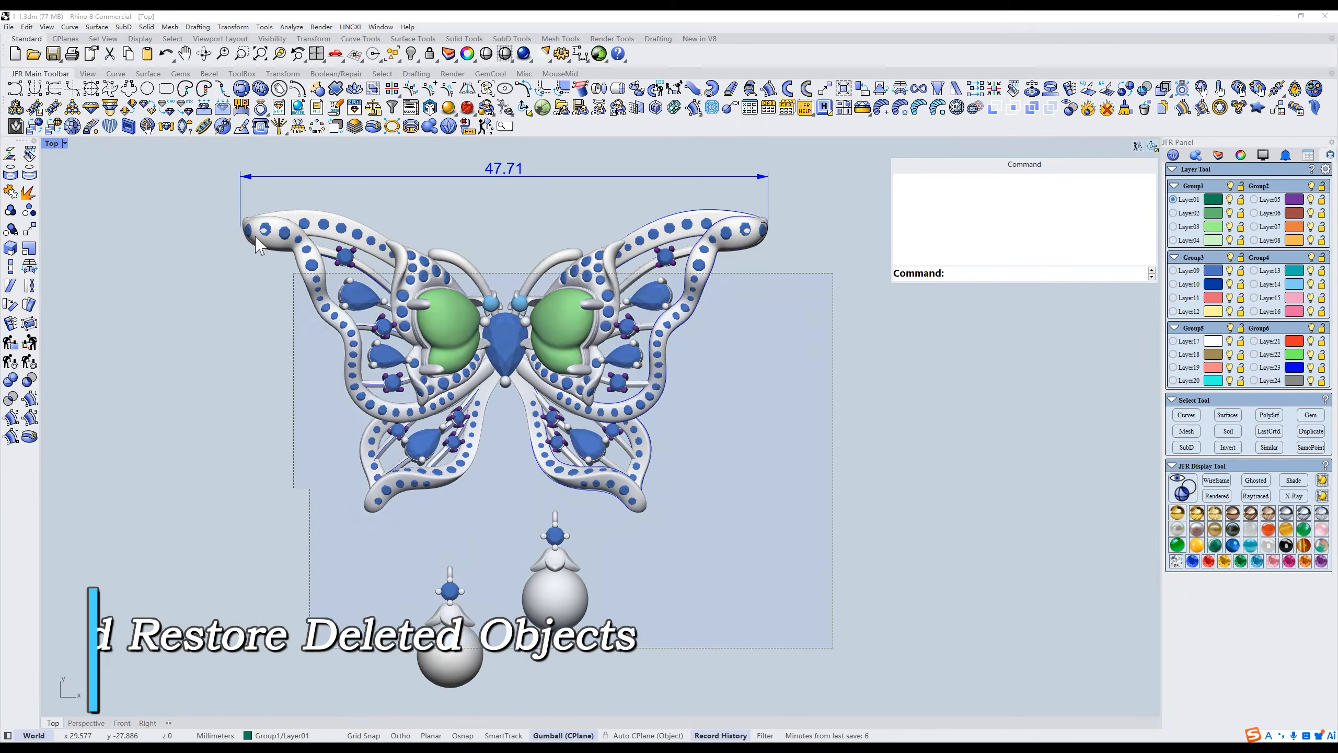
Select the whole butterfly model with its pendants and dimension, and delete everything.
drag(256, 236, 217, 184)
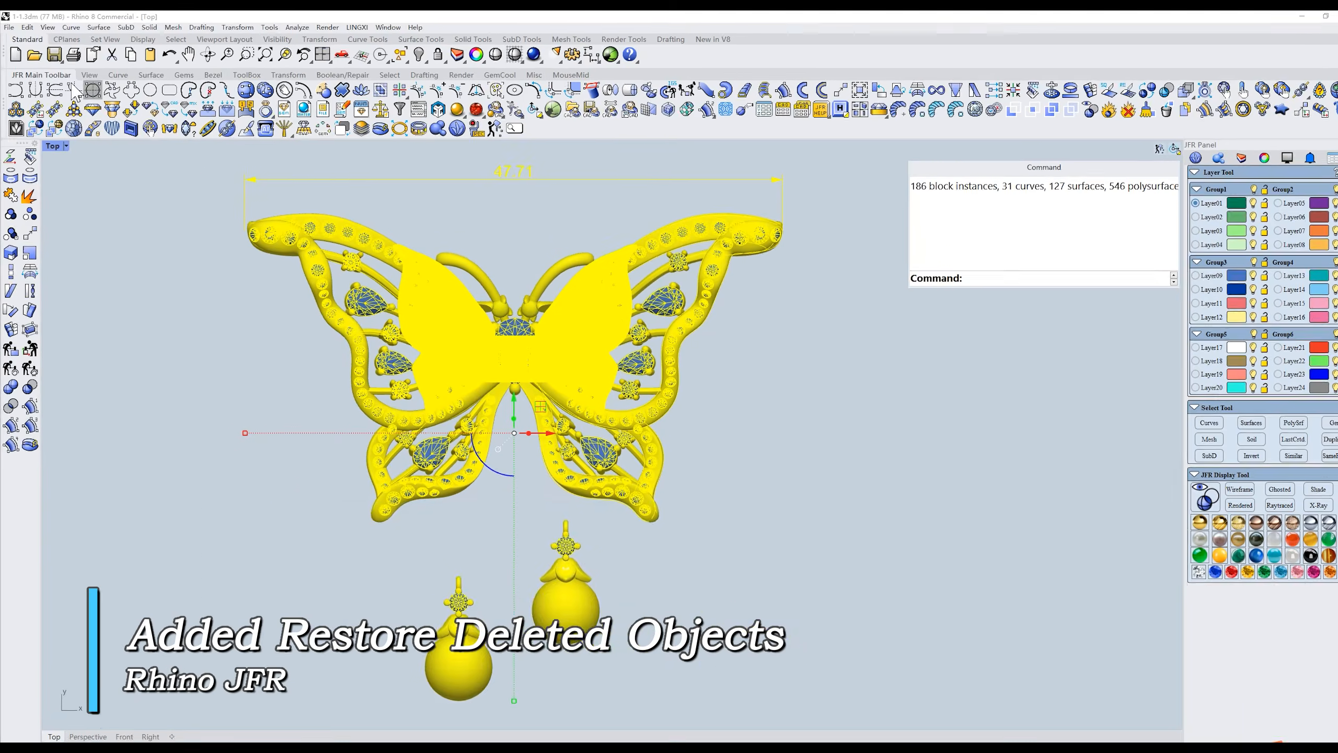
click(26, 26)
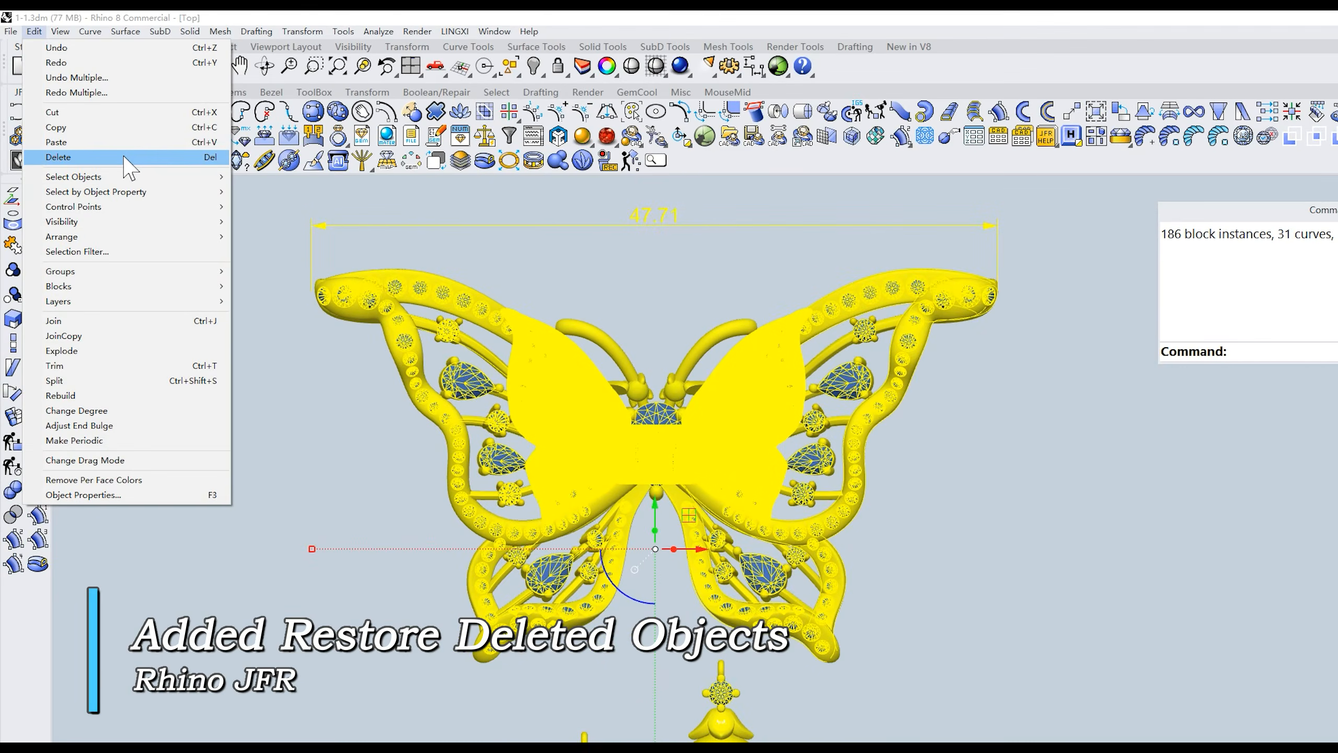
click(124, 158)
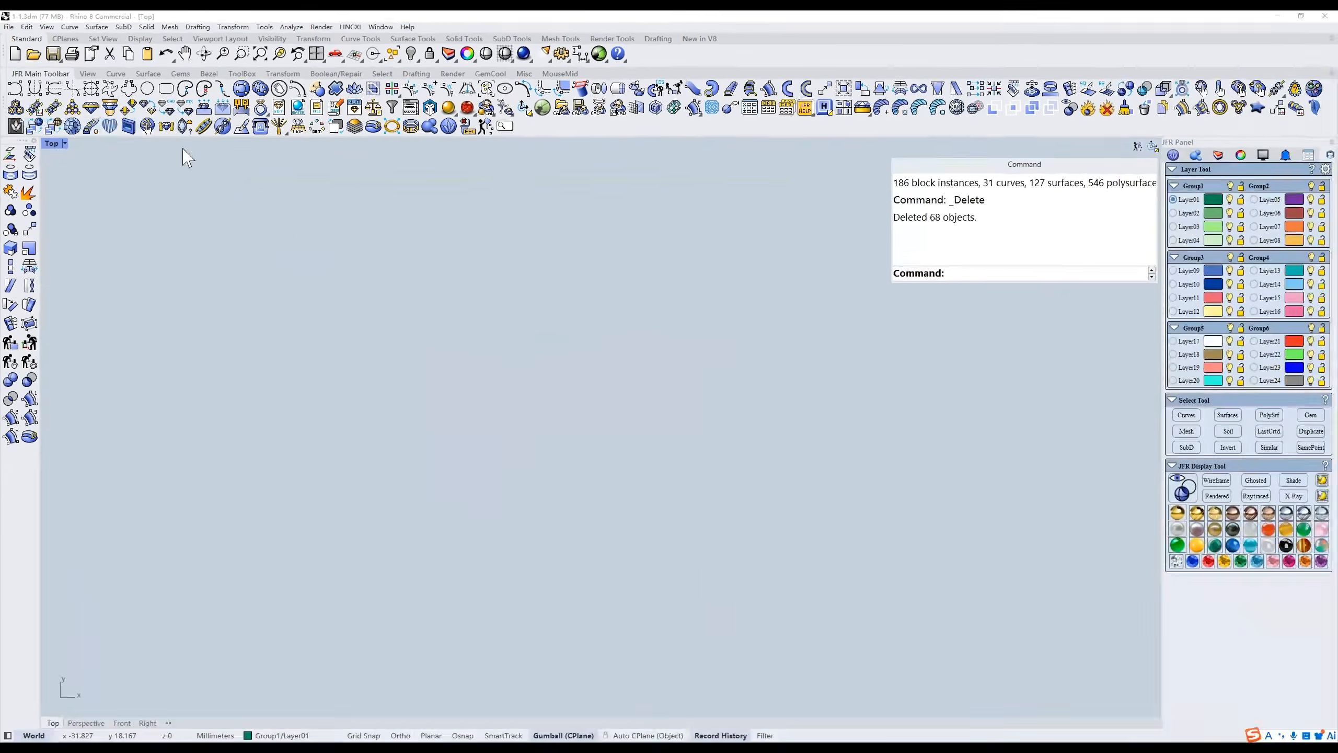
Open the Restore Deleted tool, move its window clear of the model area and enable Bulk Pick.
click(486, 127)
drag(617, 252, 951, 317)
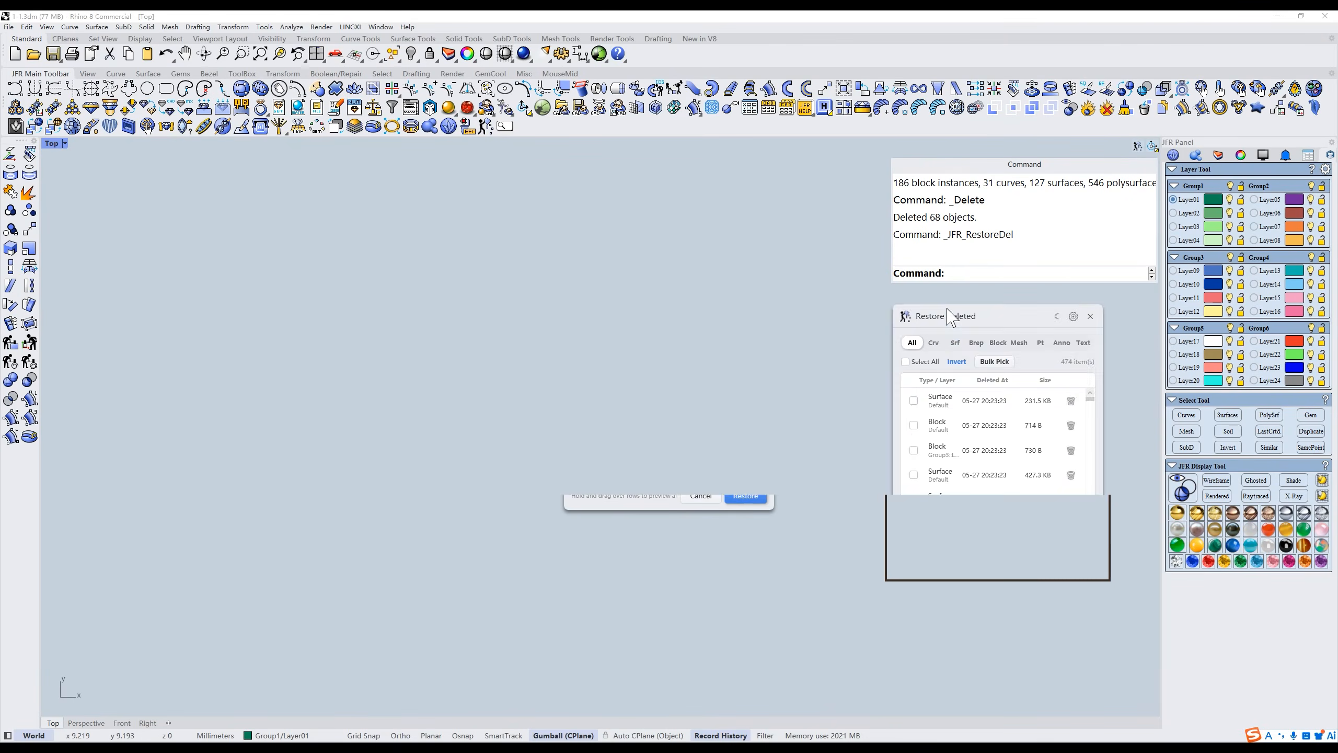
click(993, 336)
Preview the deleted objects by type: curves, surfaces, breps, blocks and annotations.
click(912, 308)
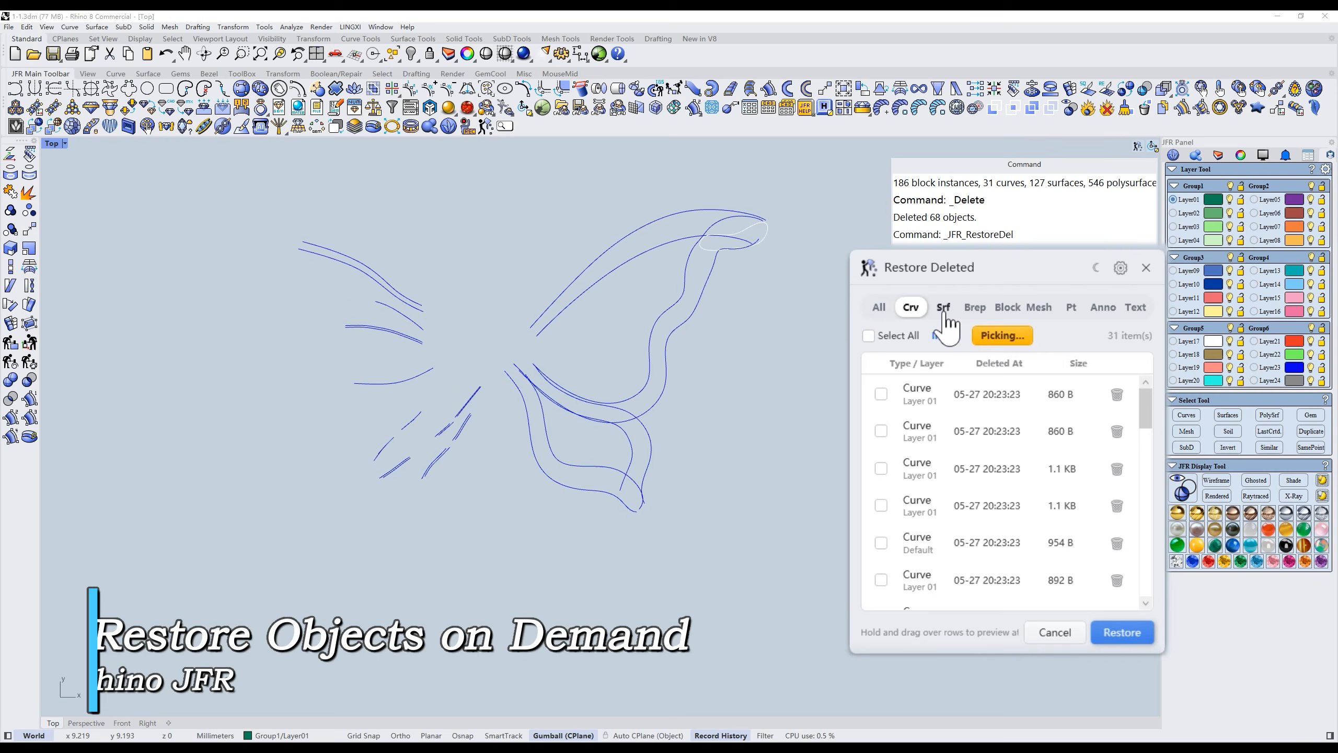
click(943, 308)
click(975, 308)
click(1008, 308)
click(1103, 308)
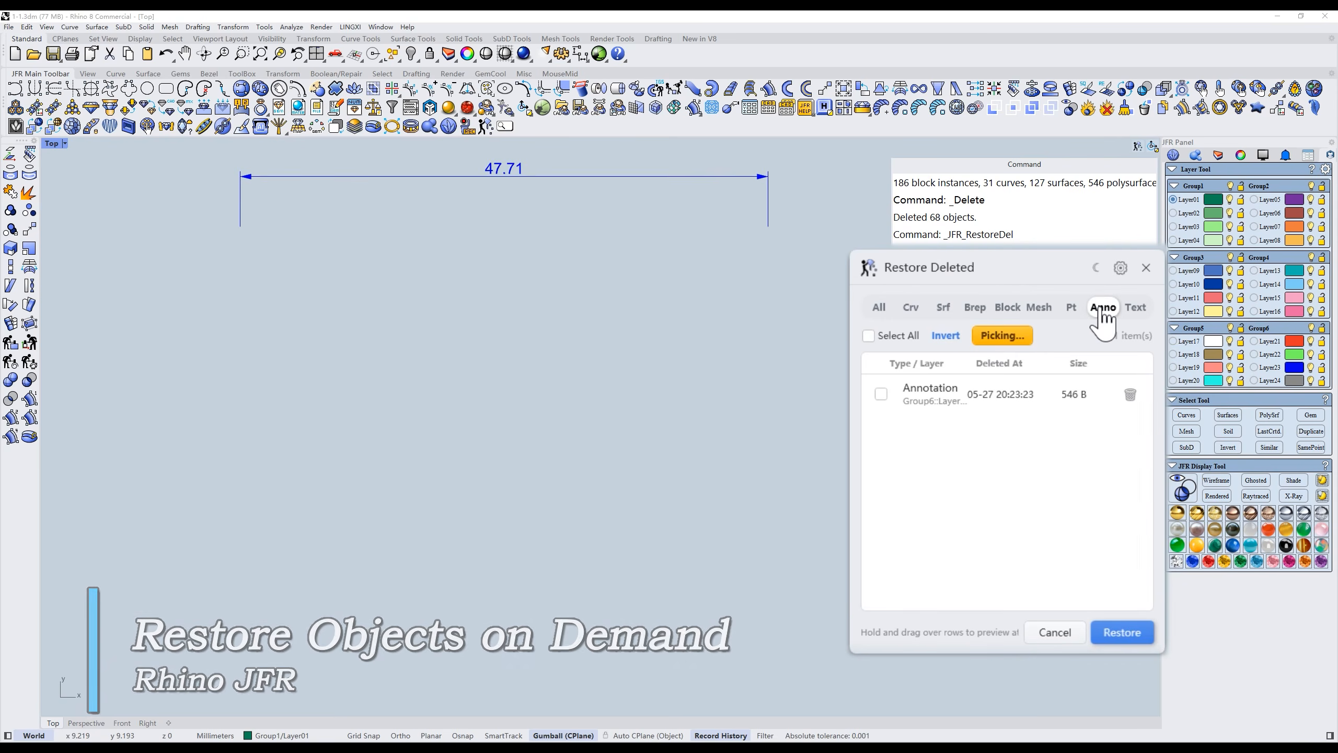
Pick five deleted surfaces, the frame pieces of one butterfly wing and the pearl beneath it, and restore them.
click(943, 308)
click(676, 223)
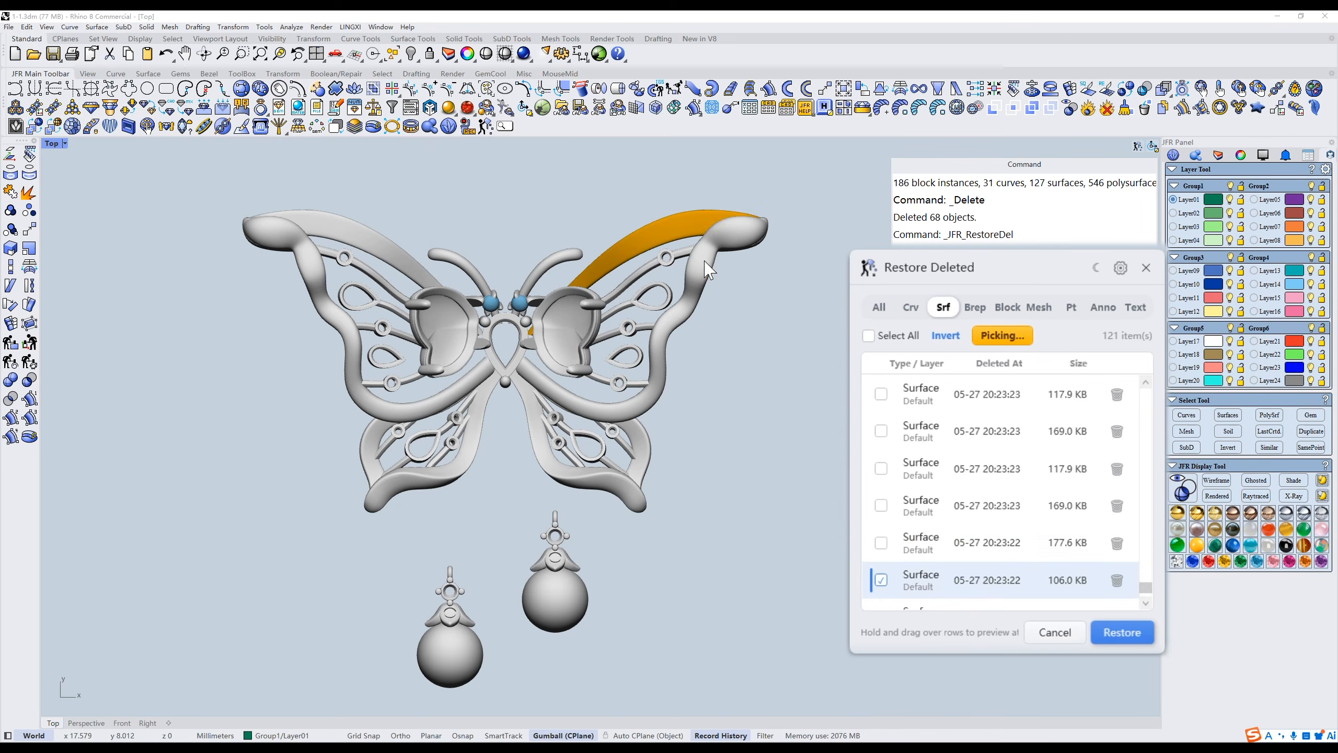
click(704, 264)
click(645, 435)
click(631, 488)
click(573, 587)
click(1116, 637)
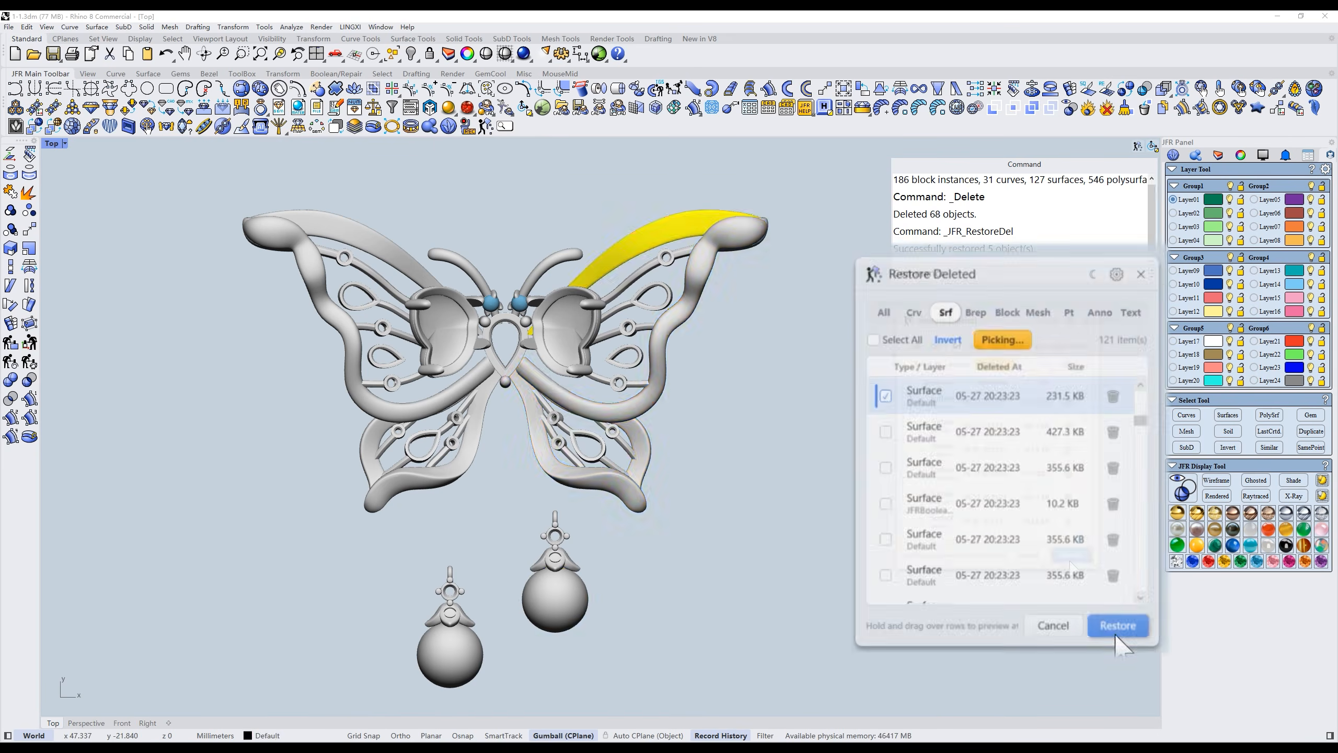
click(841, 484)
right_drag(842, 484, 912, 478)
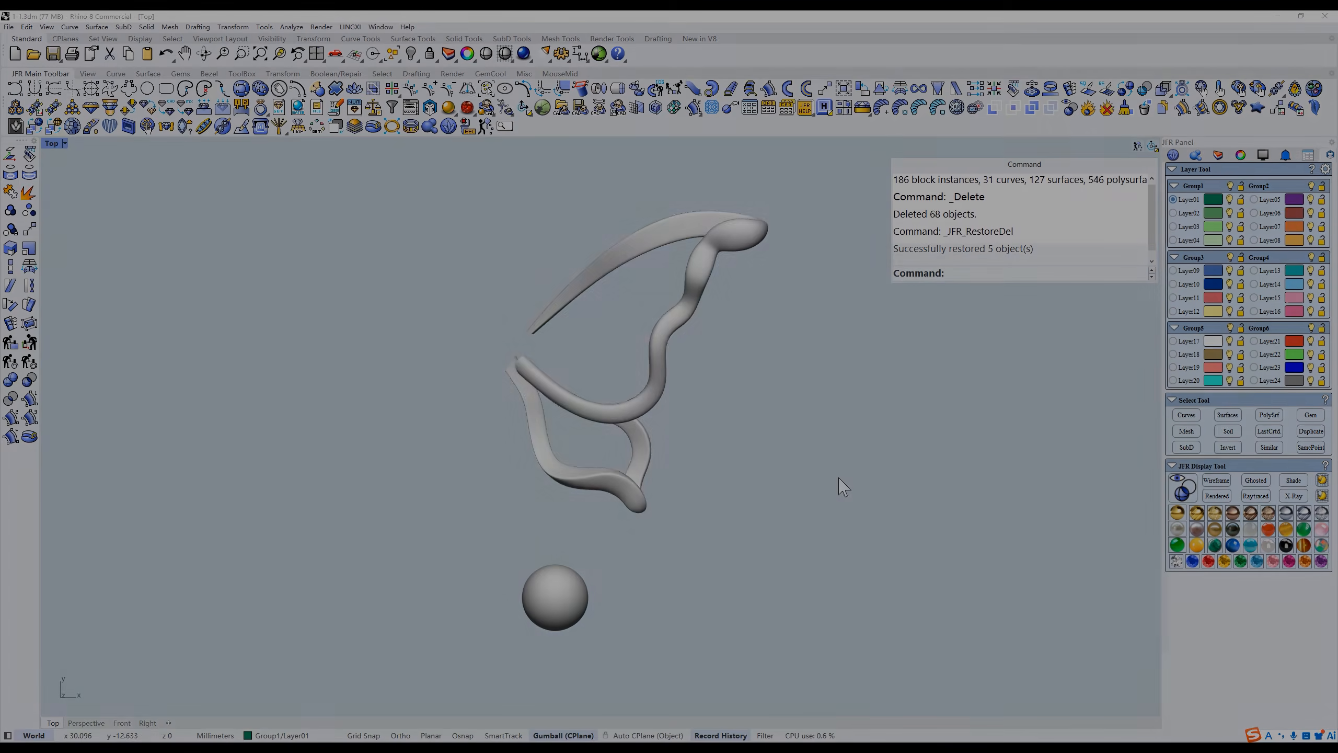